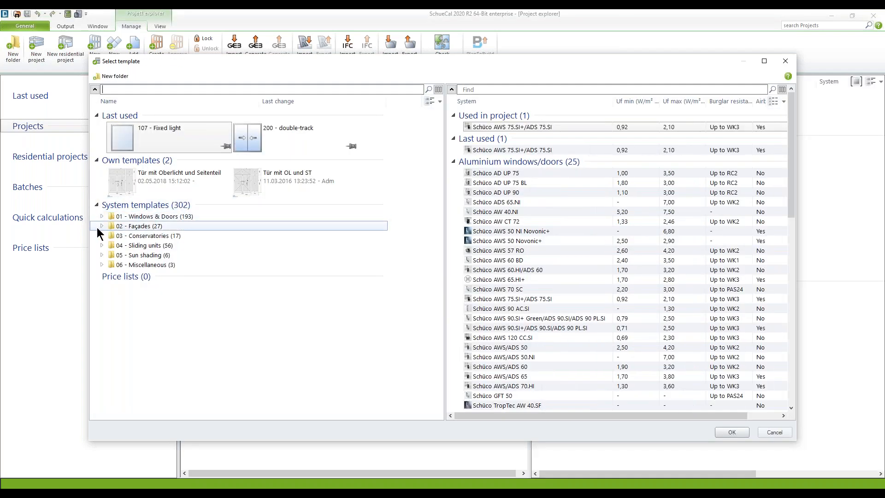
Step: Create the item from the Construction - windows & doors template under Windows & Doors, Geometry, Miscellaneous, using system Schüco AWS 75.SI+/ADS 75.SI
left_click(102, 216)
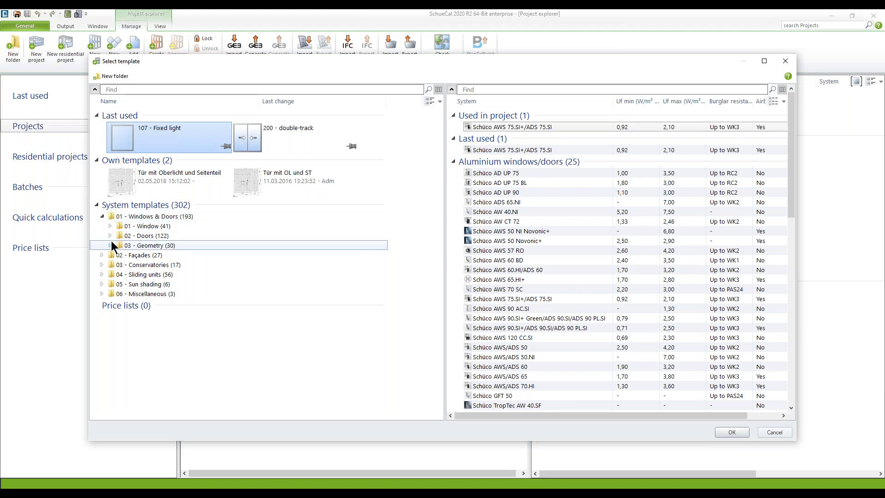
left_click(111, 226)
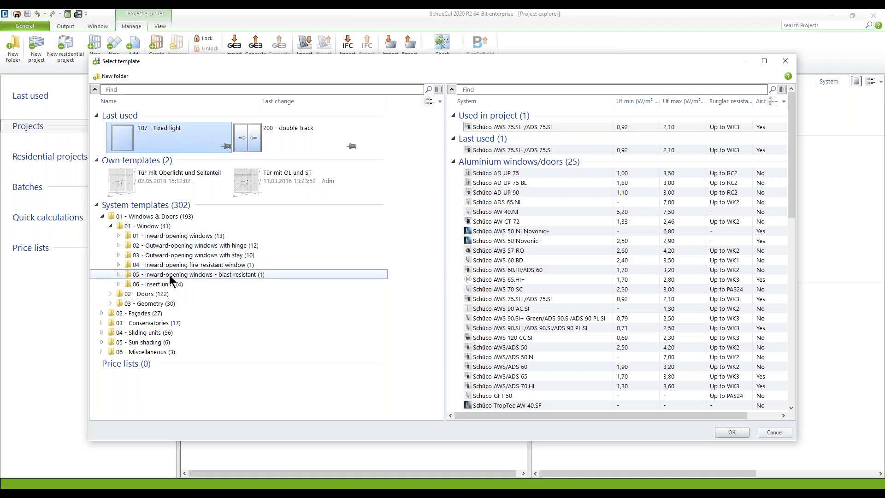
left_click(110, 303)
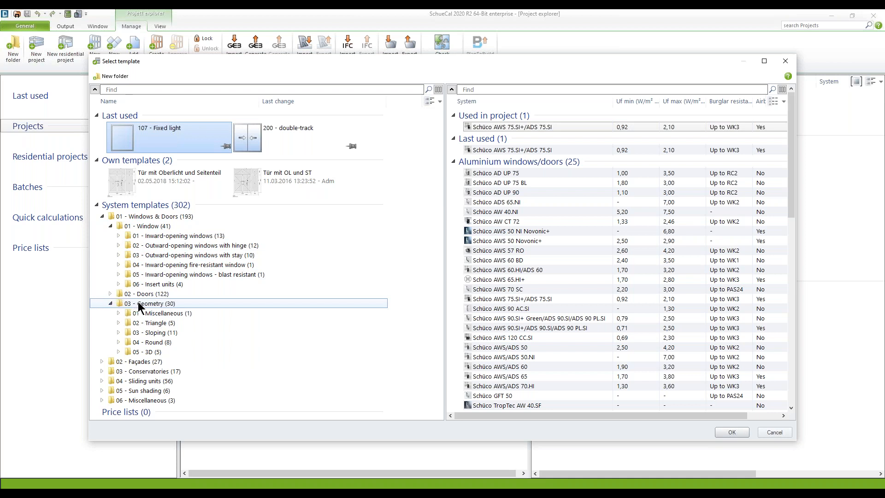
left_click(118, 313)
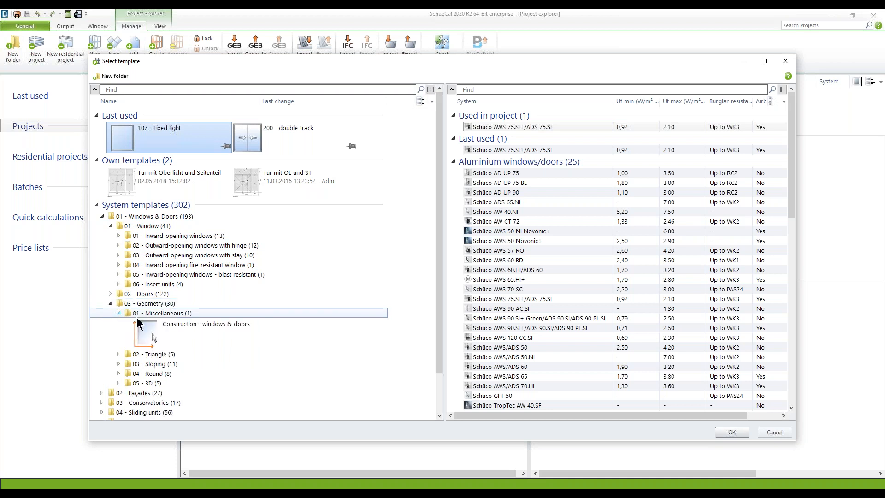
left_click(155, 333)
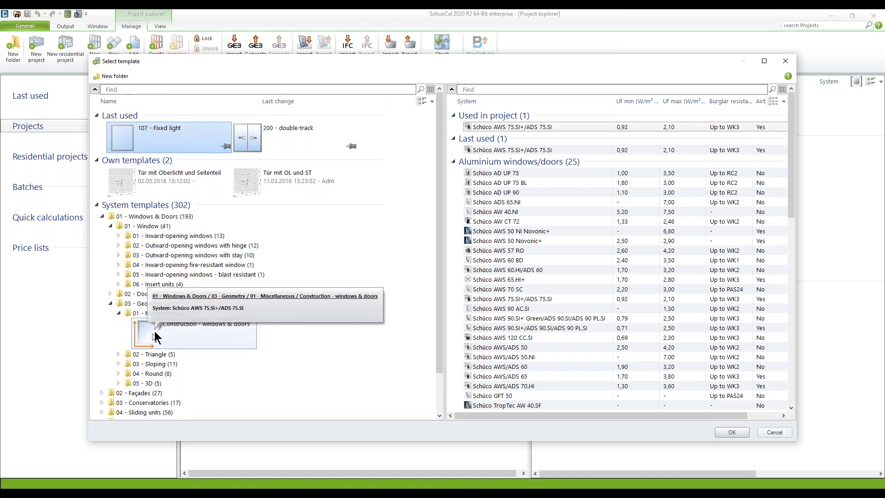
left_click(156, 336)
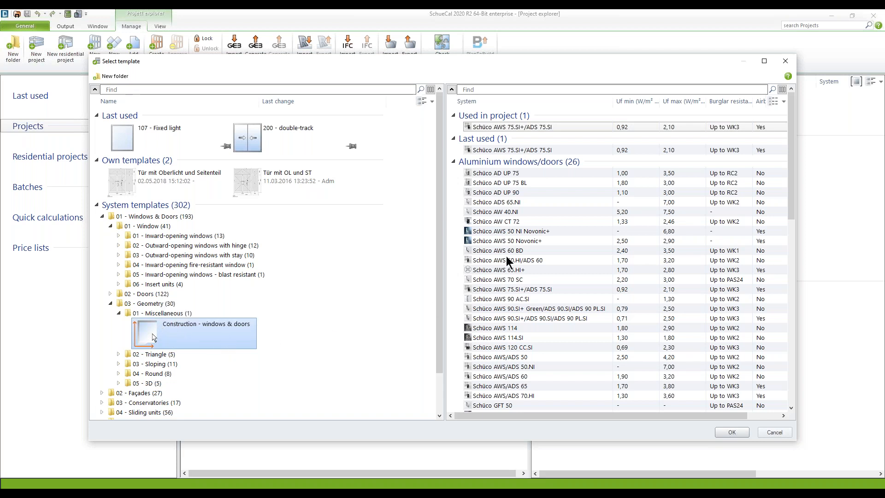
left_click(532, 127)
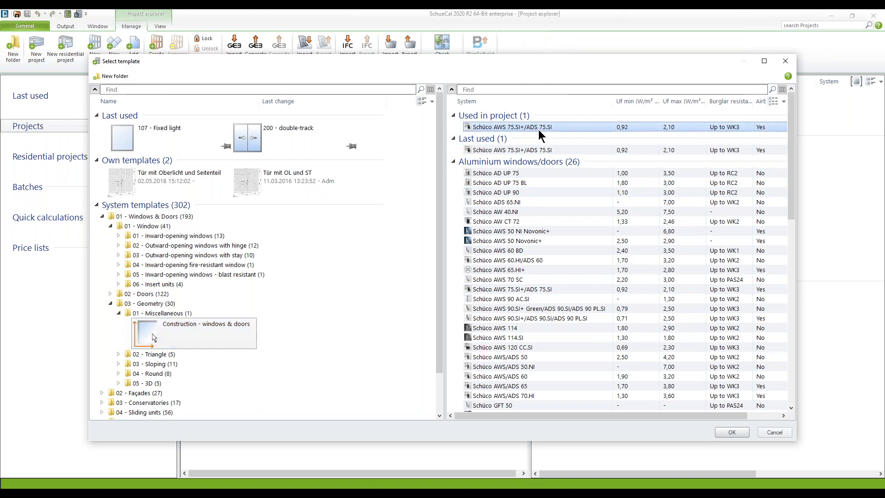
left_click(731, 433)
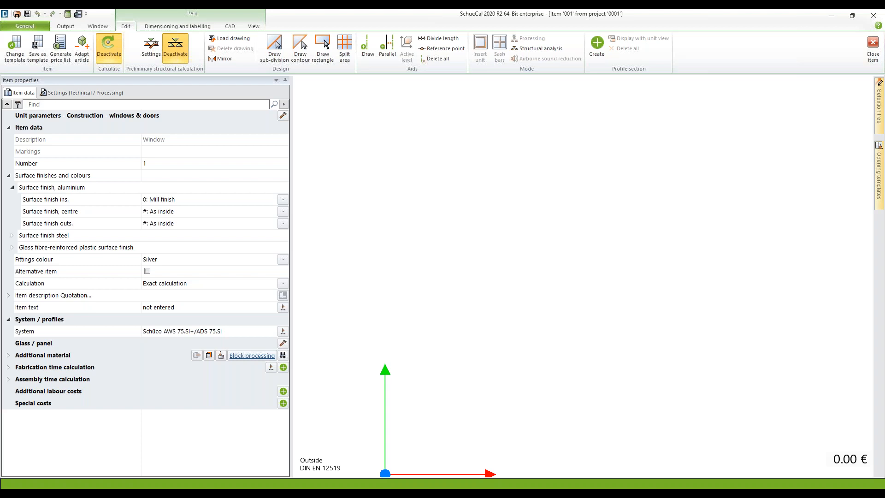
left_click(395, 404)
right_click(582, 260)
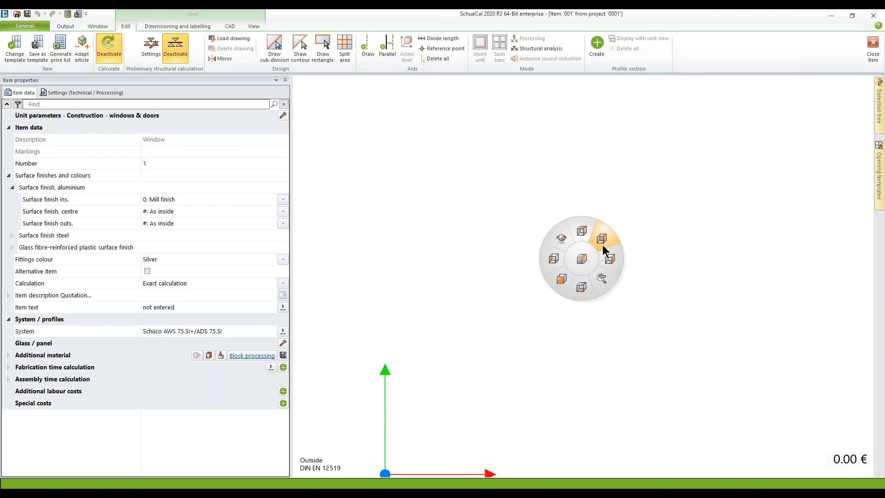
left_click(582, 259)
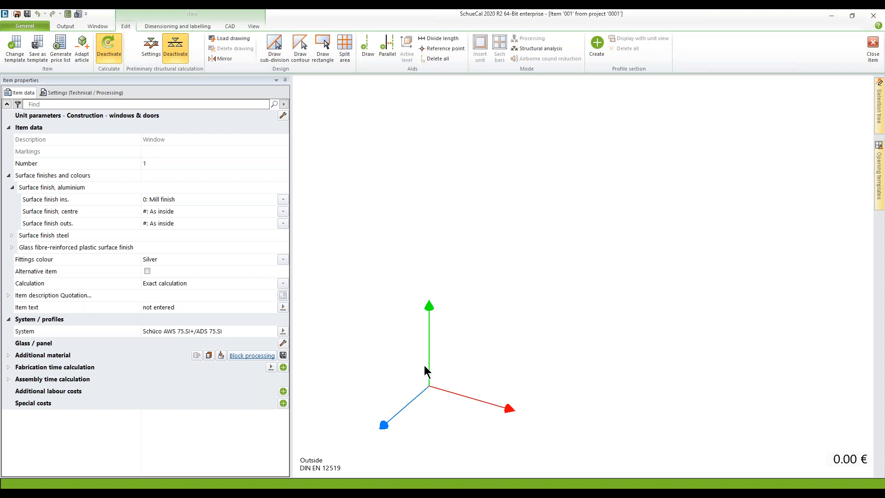
right_click(587, 203)
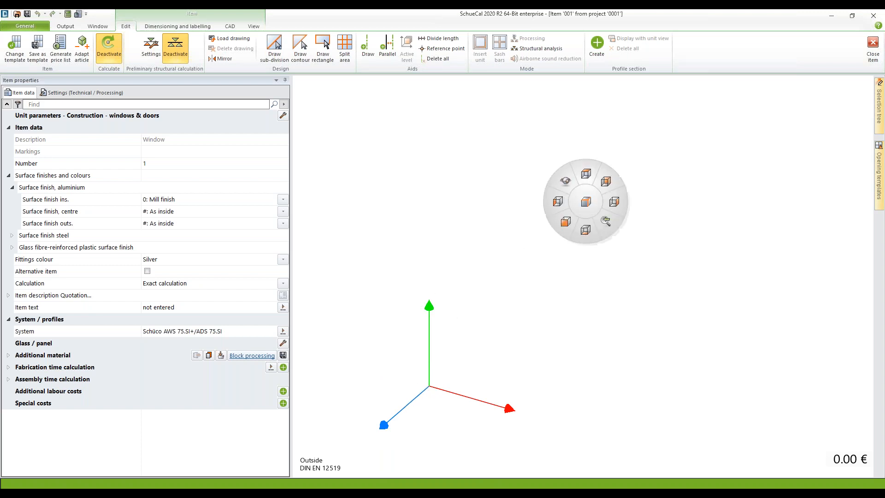
left_click(567, 224)
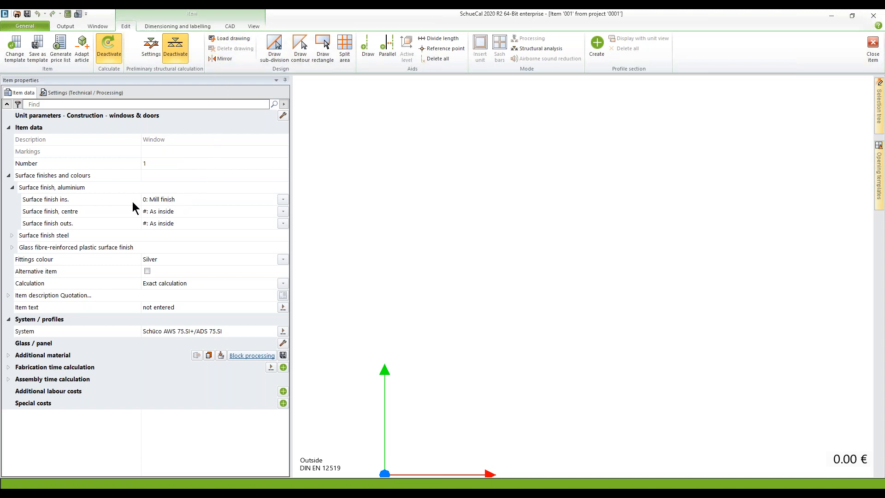
Step: Set the inside aluminium surface finish of the item to 11: Powder, various
left_click(76, 200)
left_click(283, 199)
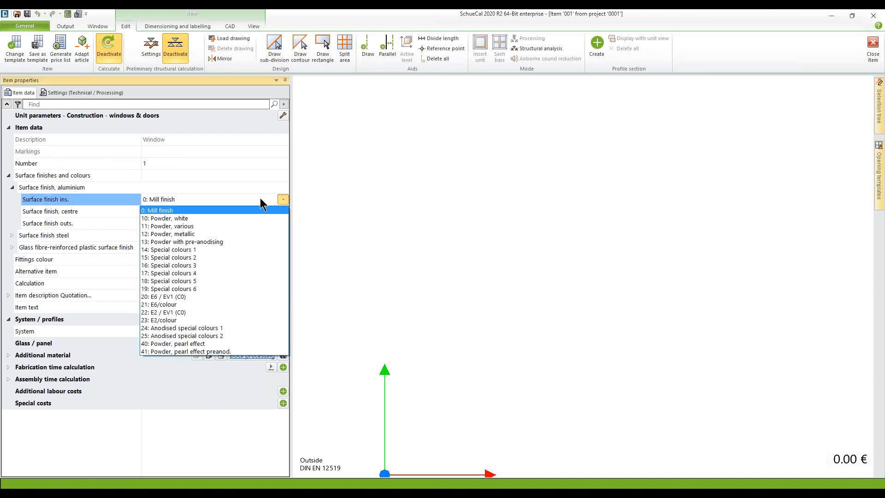
left_click(189, 227)
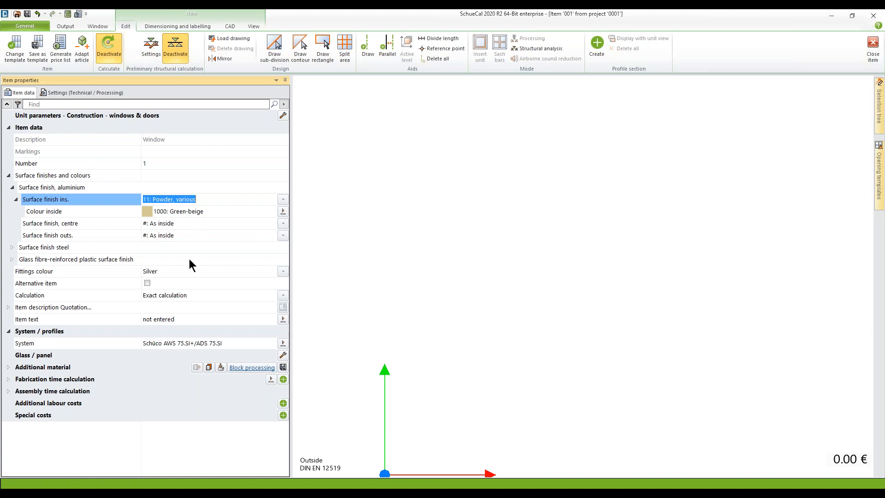
Step: Load the drawing Ansicht Bauhaus Villa.dwg, with the file filter set to Dwg files, at a scale of 1:1
left_click(230, 40)
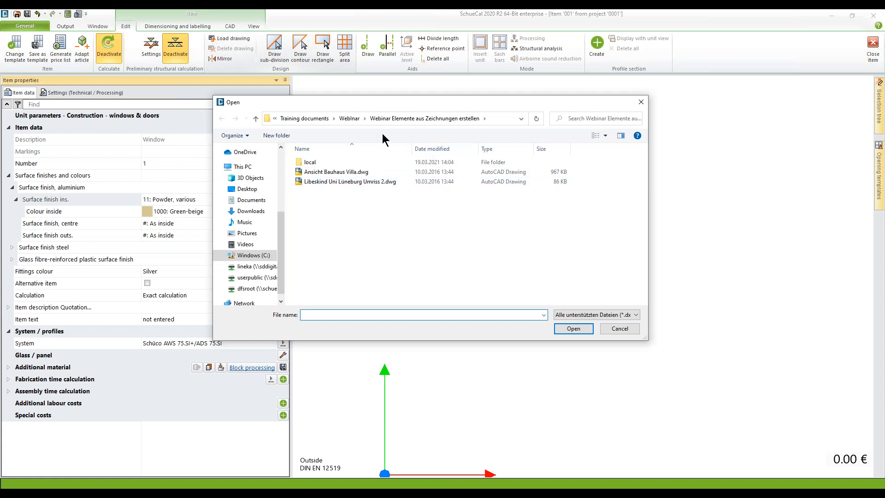
left_click(343, 173)
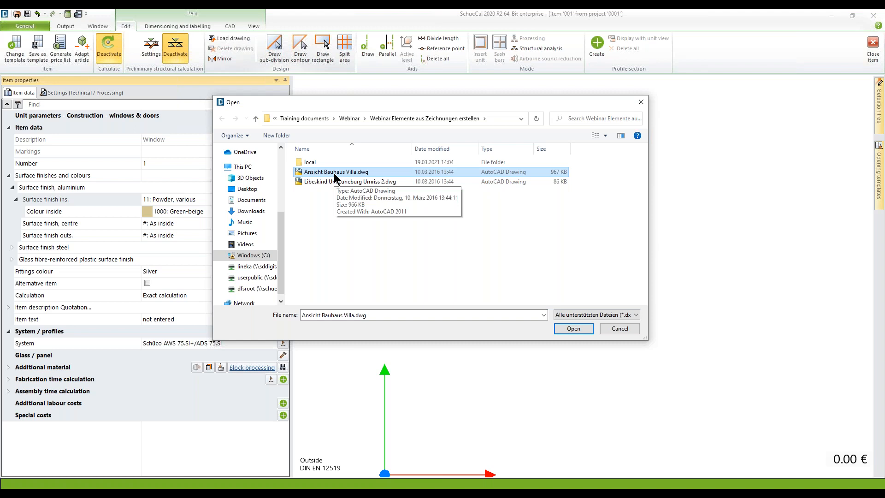
left_click(639, 315)
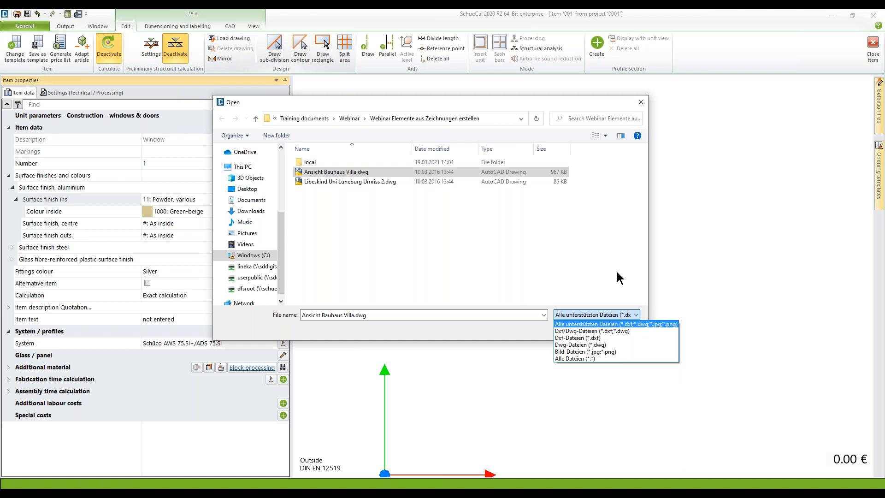
left_click(598, 346)
left_click(319, 170)
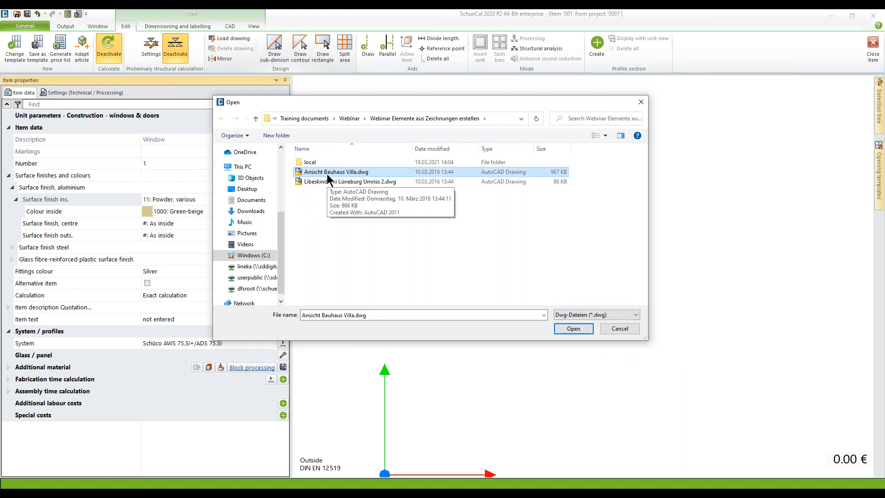
left_click(573, 328)
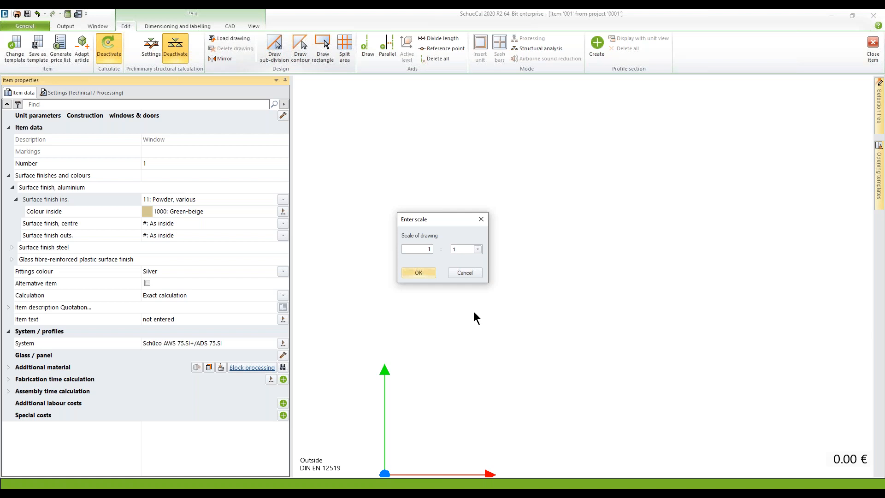
left_click(445, 248)
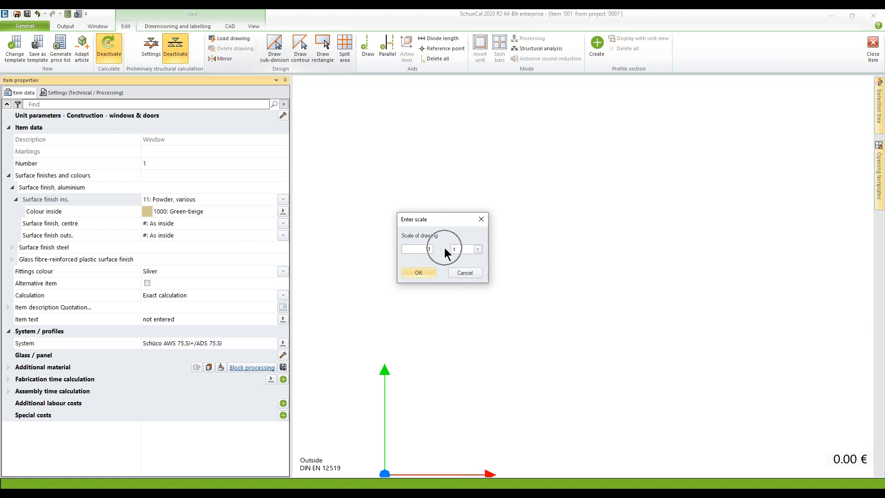
left_click(429, 272)
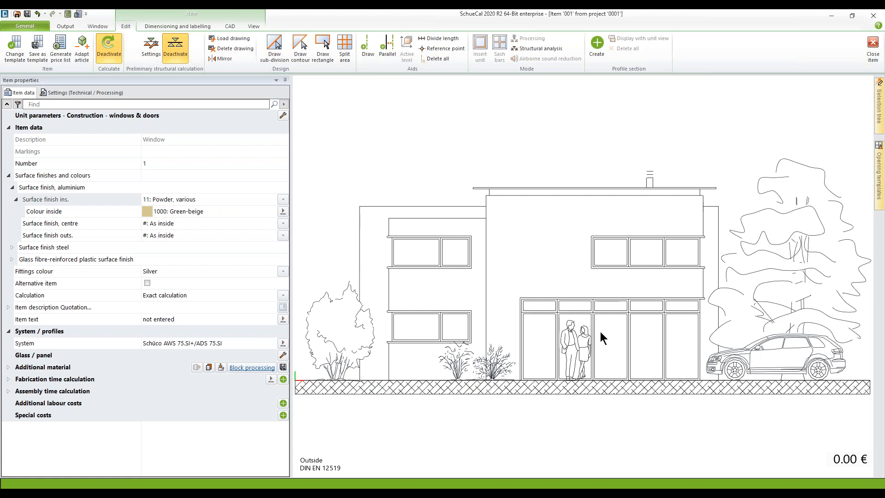
Step: Draw a rectangular unit about 2500 mm high over the villa's ground-floor glazing, from the frame's upper-left centreline corner to its lower-right corner
scroll(600, 335, "up", 2)
middle_click_drag(601, 331, 549, 258)
scroll(509, 234, "up", 2)
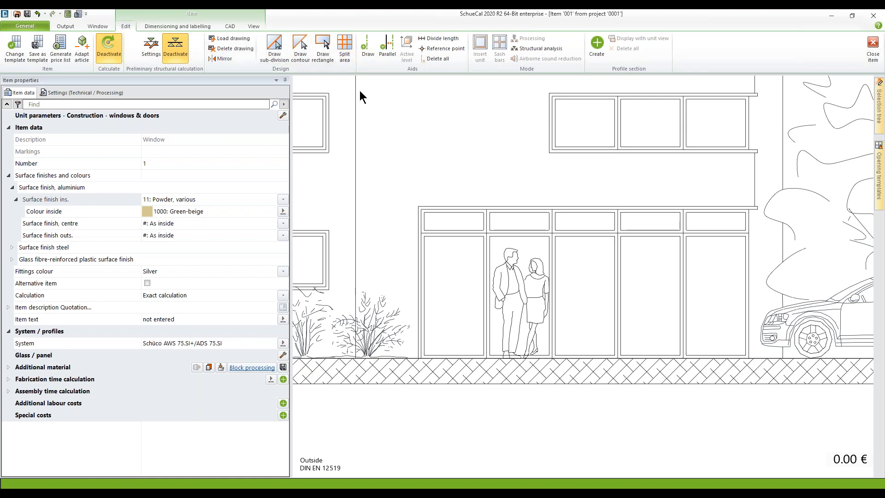
left_click(322, 44)
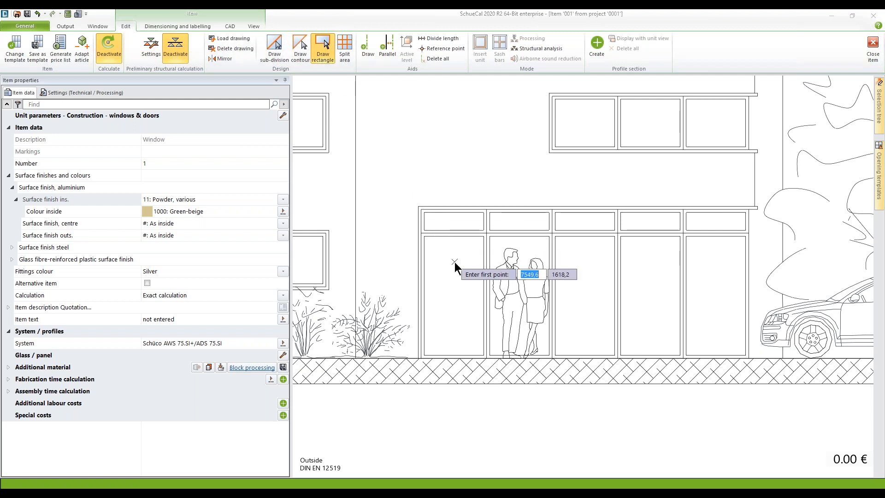
scroll(455, 262, "up", 2)
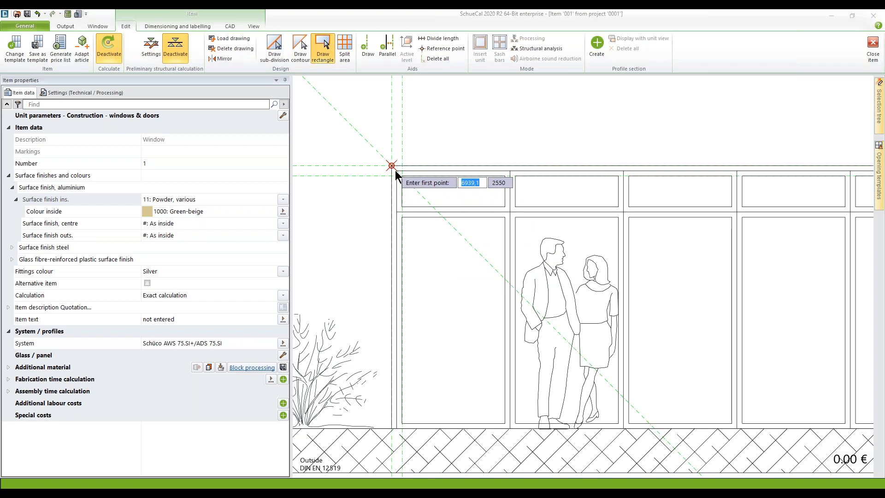
scroll(399, 179, "up", 3)
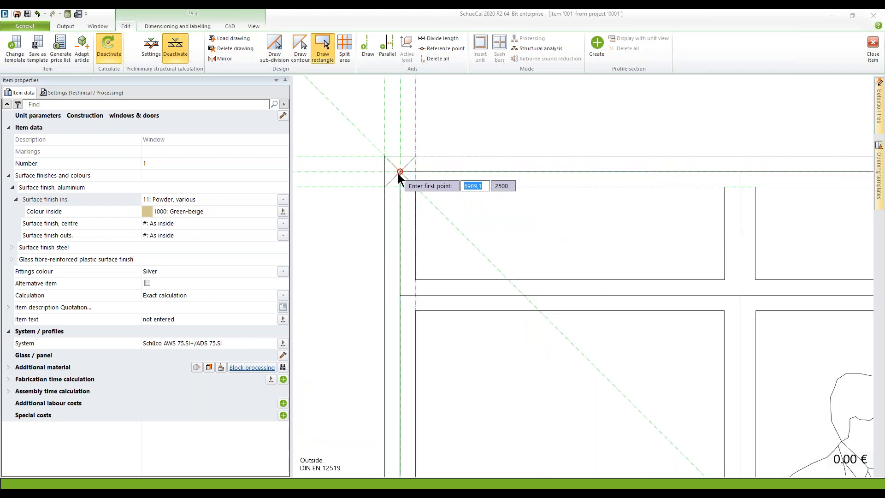
left_click(399, 176)
scroll(457, 244, "down", 3)
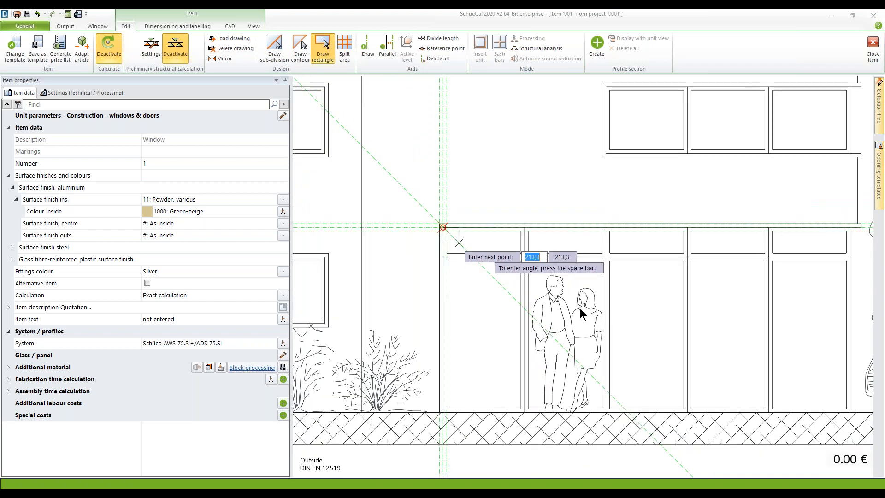
scroll(854, 414, "up", 2)
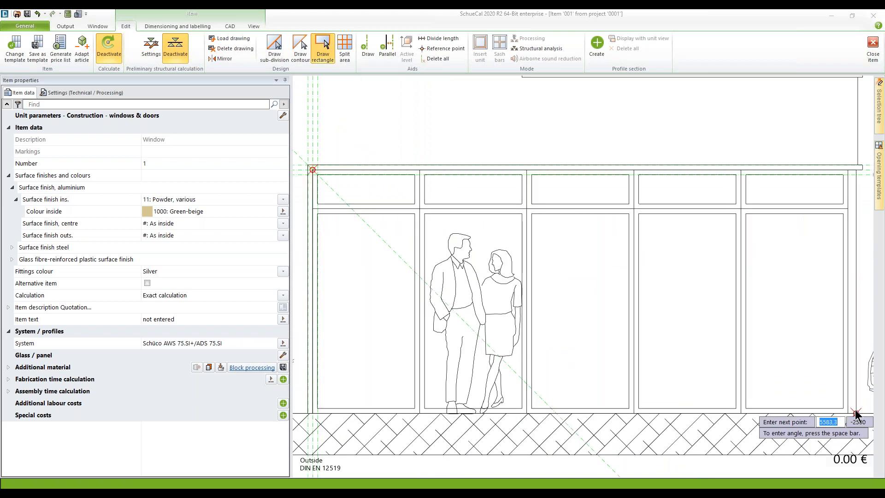
scroll(855, 413, "up", 3)
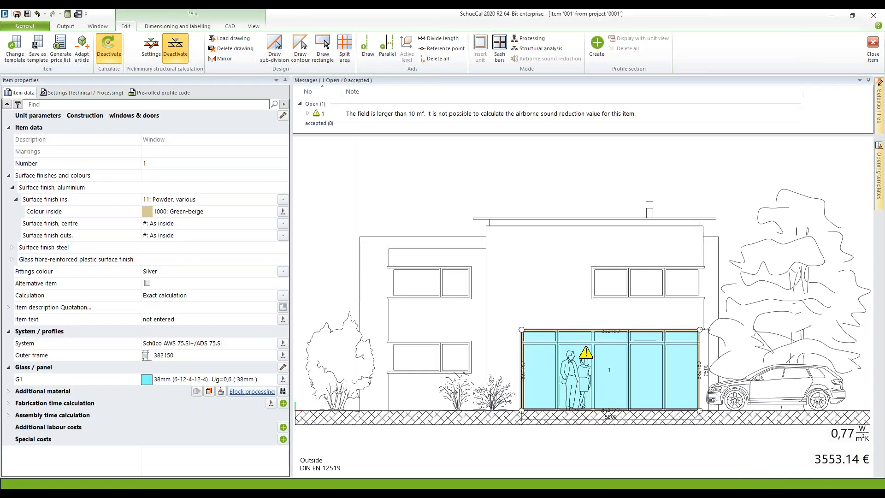
Step: Examine the enlarged profile section of the unit's top outer frame, then close it and deselect the profile
scroll(620, 361, "up", 4)
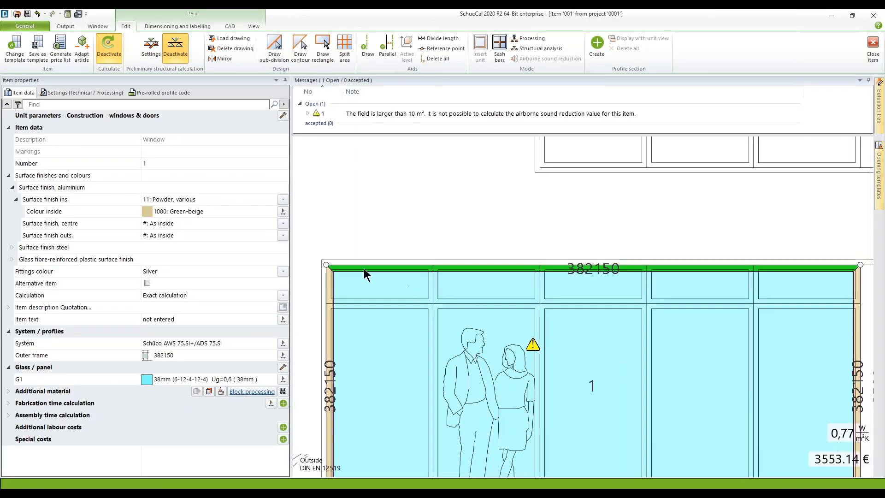
scroll(363, 269, "up", 4)
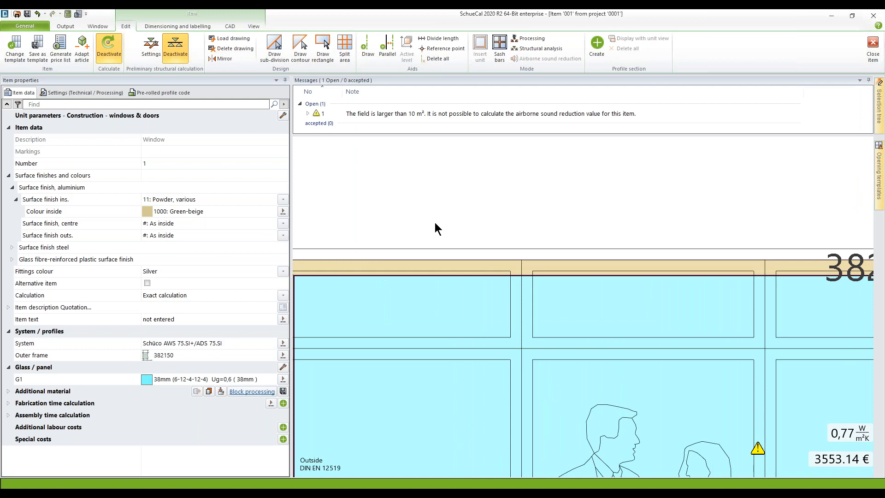
scroll(435, 223, "down", 2)
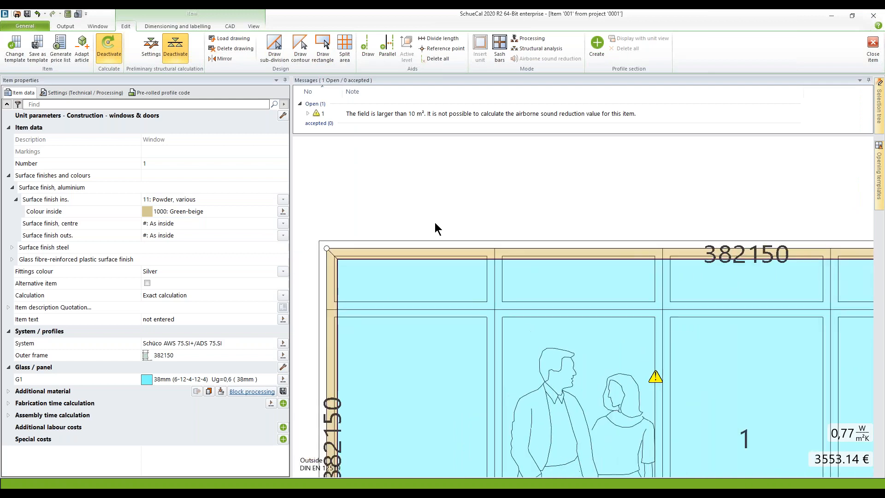
left_click(433, 254)
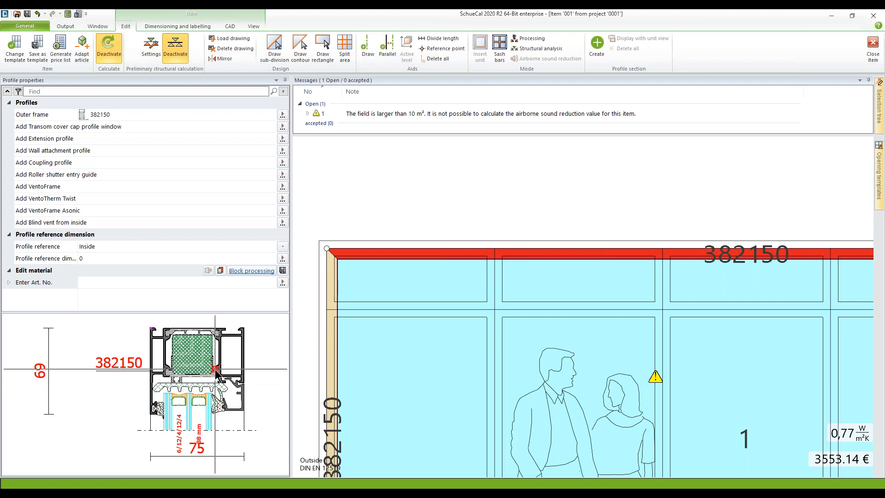
double_click(216, 372)
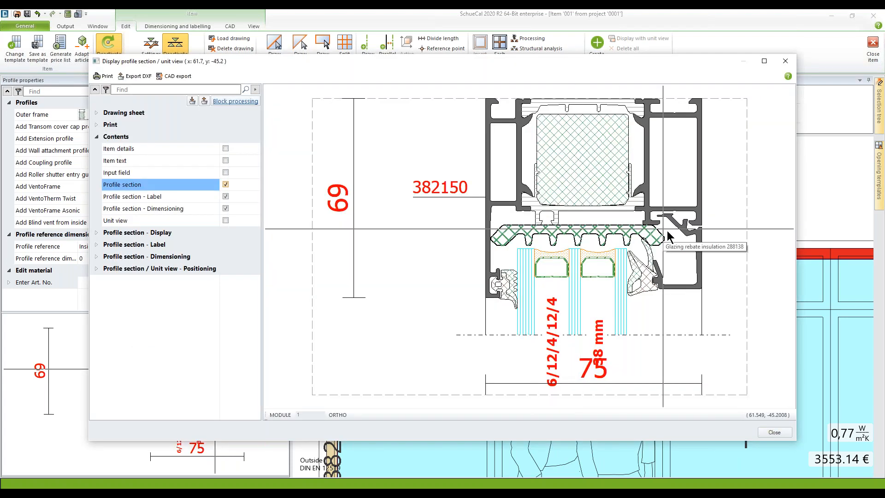
left_click(774, 432)
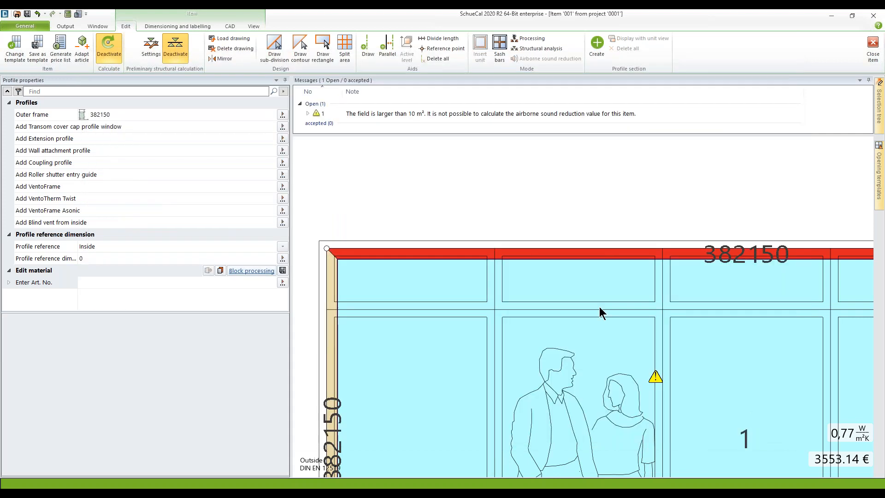
left_click(418, 197)
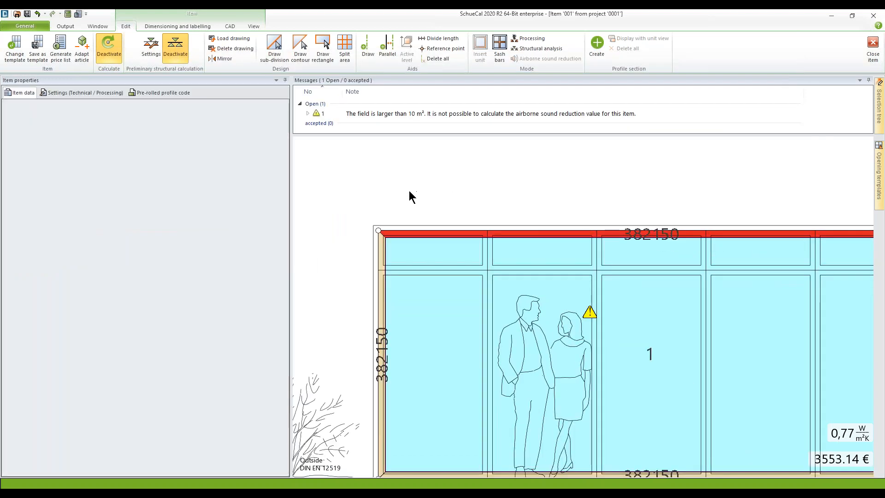
Step: Draw a sub-division down the first vertical bar centreline of the underlying drawing, about 1100 mm from the unit's left edge, from top to bottom frame
left_click(147, 356)
left_click(145, 355)
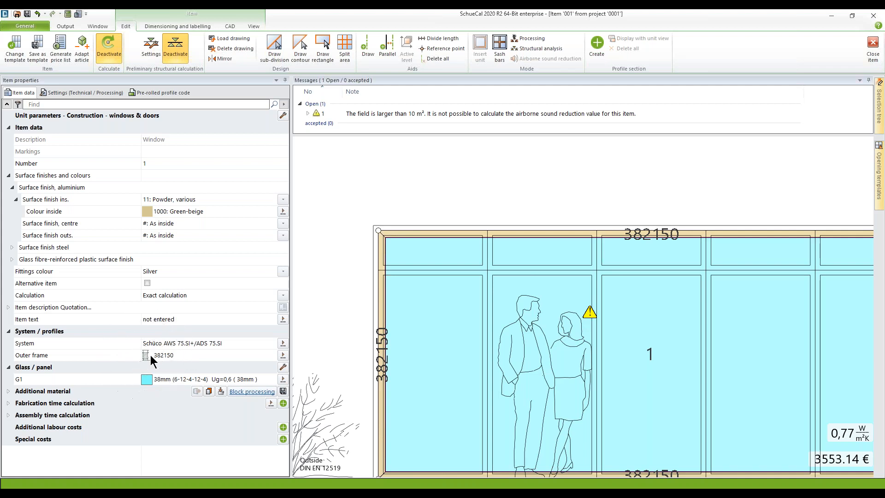
scroll(355, 247, "down", 5)
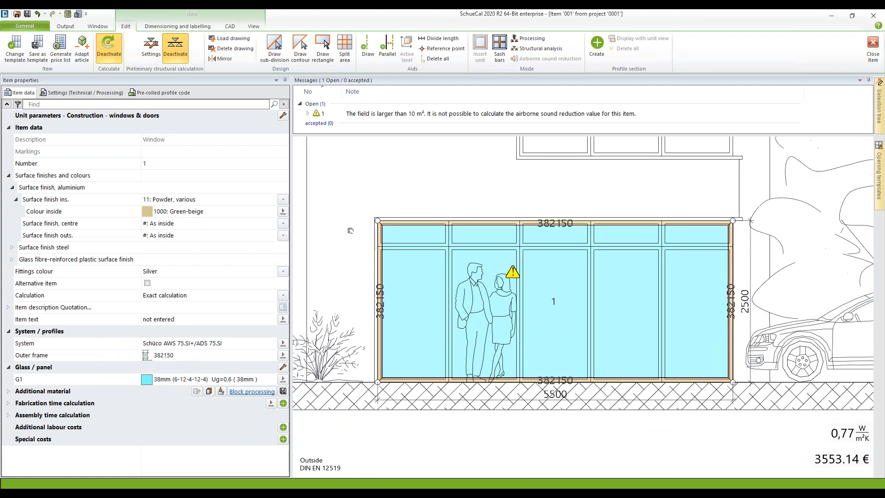
left_click(275, 47)
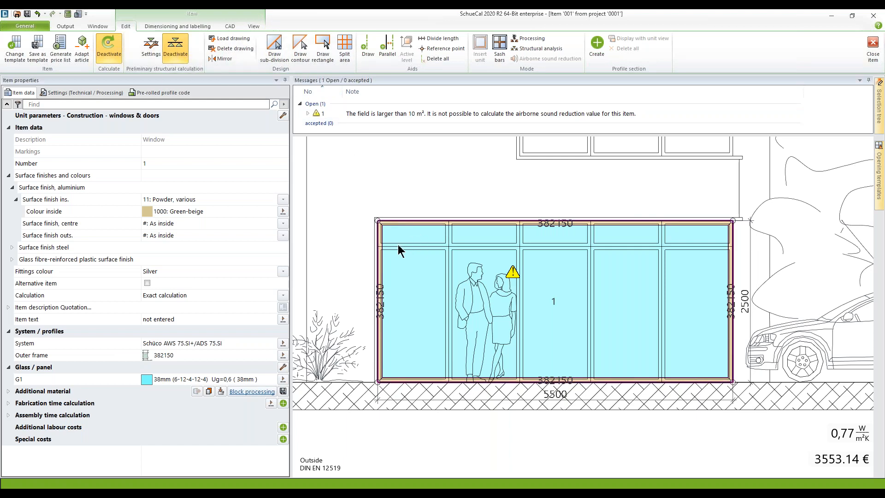
left_click(274, 46)
scroll(451, 222, "up", 5)
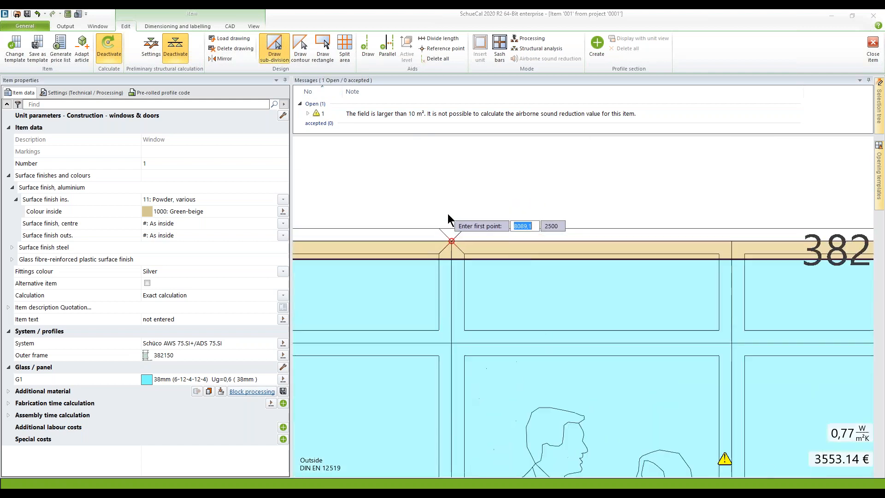
left_click(451, 240)
scroll(450, 237, "down", 5)
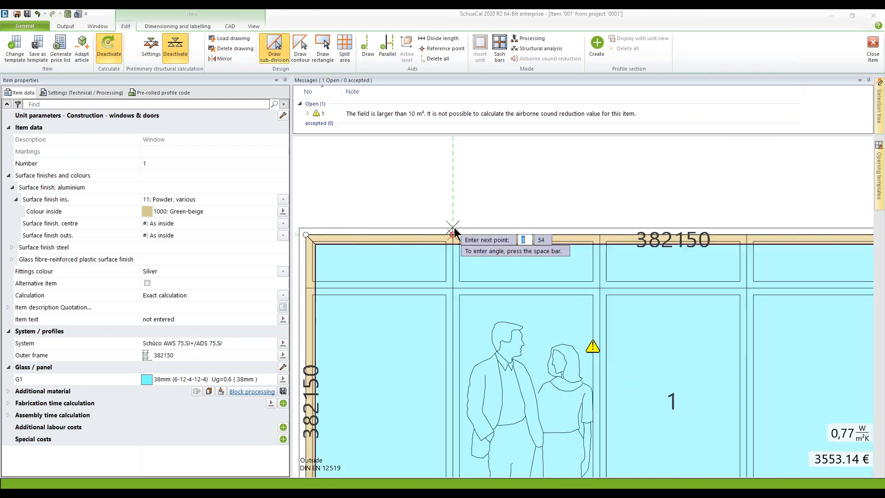
scroll(450, 449, "up", 5)
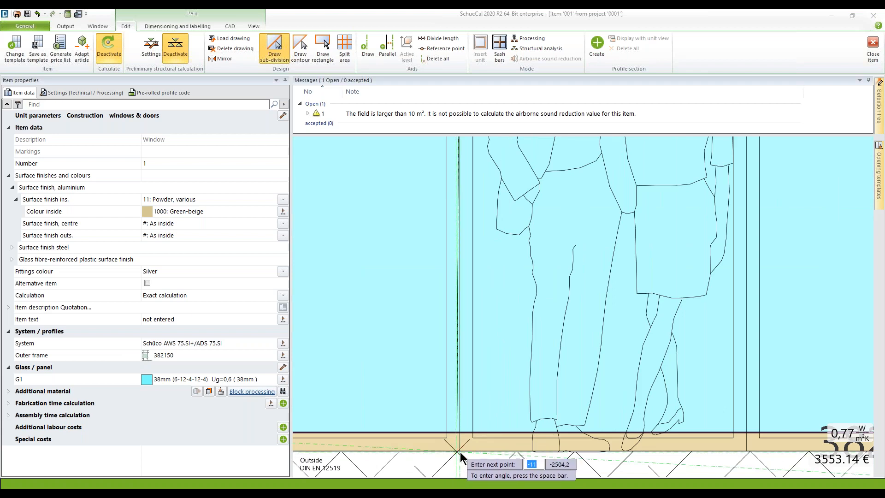
scroll(457, 451, "up", 3)
left_click(460, 449)
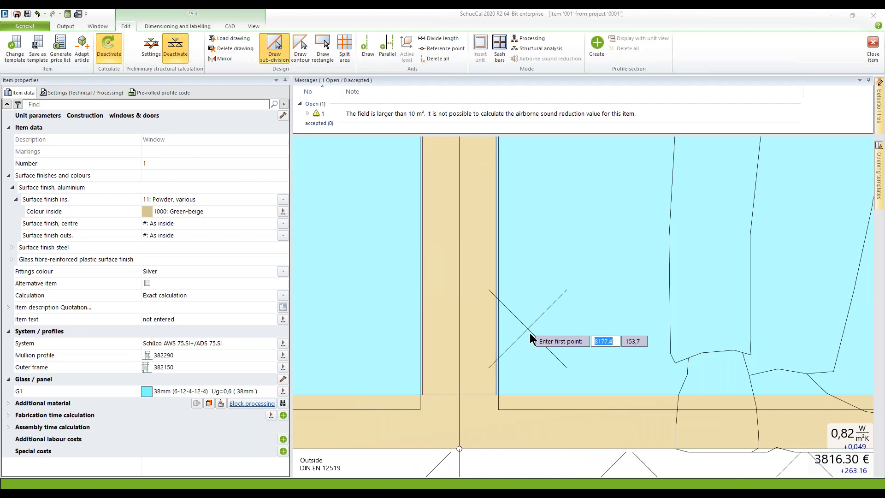
Step: Draw a second vertical sub-division along the drawing's next bar centreline, about 1100 mm right of the first mullion, from bottom to top frame
scroll(530, 340, "down", 3)
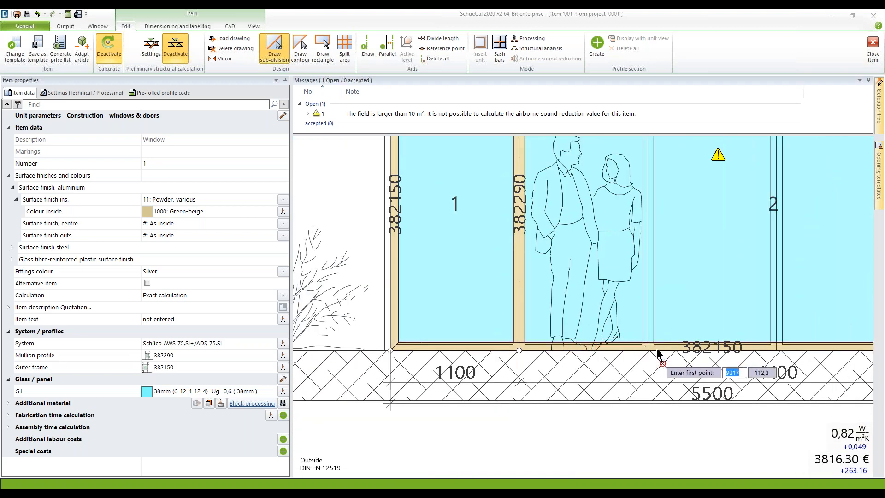
scroll(656, 350, "up", 4)
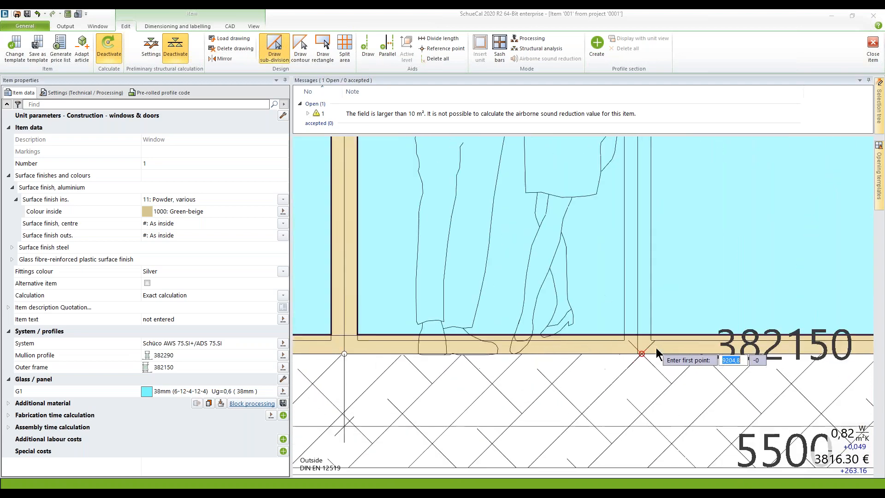
scroll(632, 359, "up", 2)
left_click(635, 360)
scroll(639, 355, "down", 2)
scroll(640, 355, "down", 3)
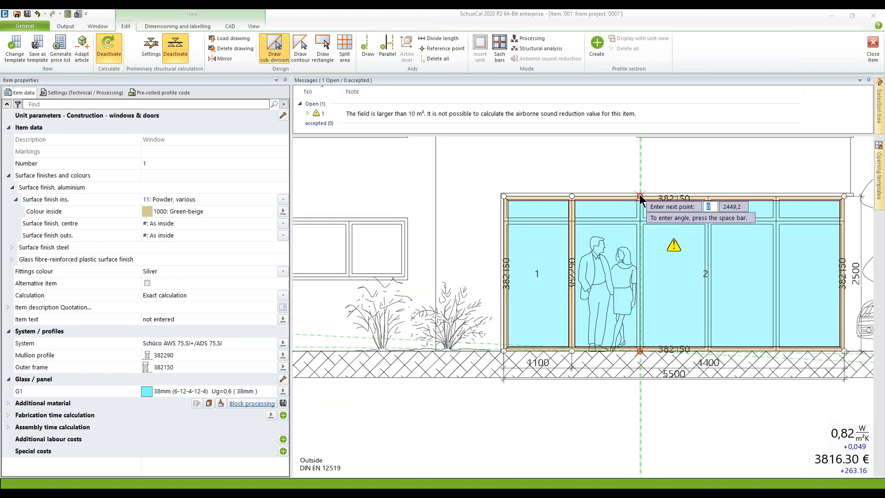
scroll(643, 196, "up", 3)
scroll(661, 193, "up", 2)
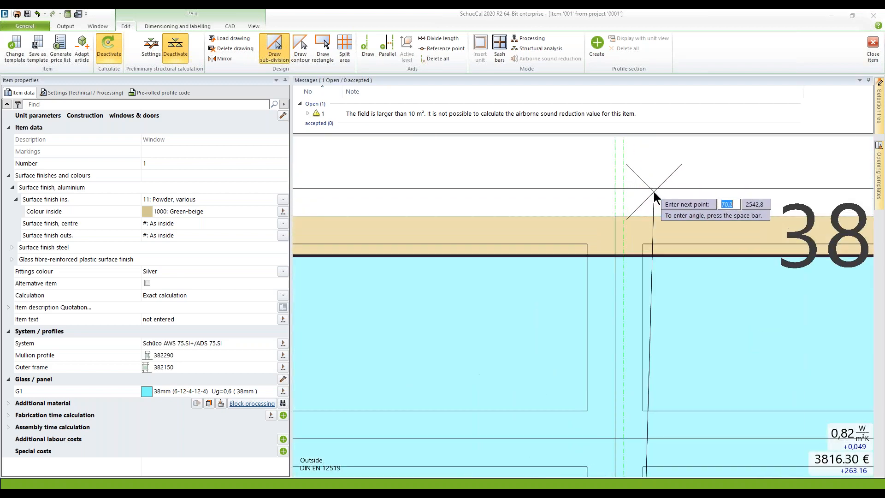
left_click(615, 216)
Step: Draw a third vertical sub-division along the following bar centreline, about 1100 mm right of the second mullion, from top to bottom frame
scroll(621, 218, "down", 2)
scroll(620, 217, "down", 2)
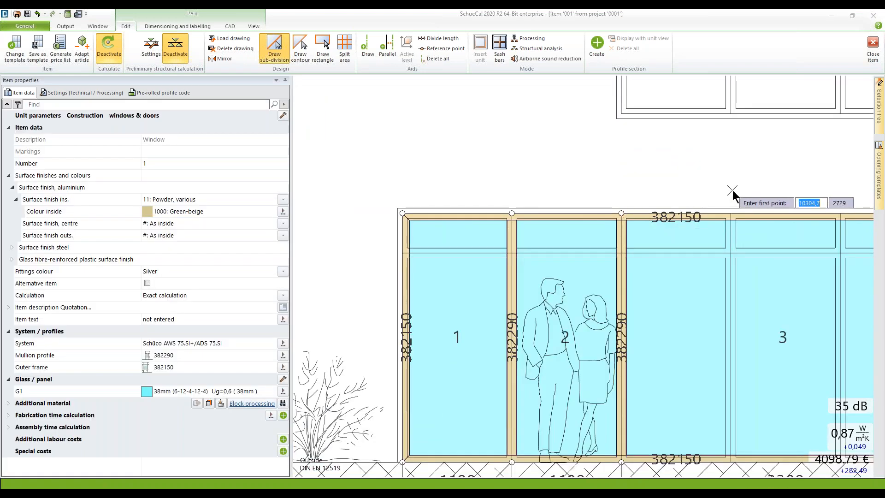
scroll(645, 192, "up", 2)
scroll(619, 210, "up", 3)
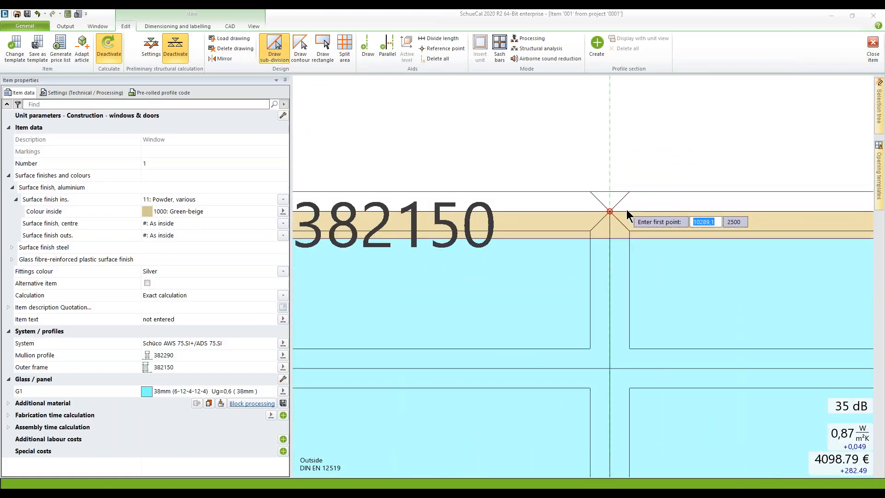
left_click(610, 210)
scroll(612, 214, "down", 4)
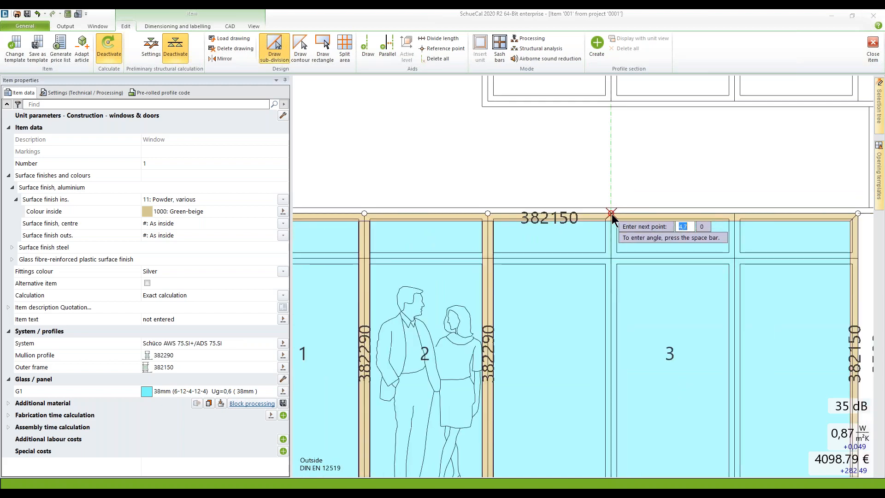
scroll(614, 329, "up", 4)
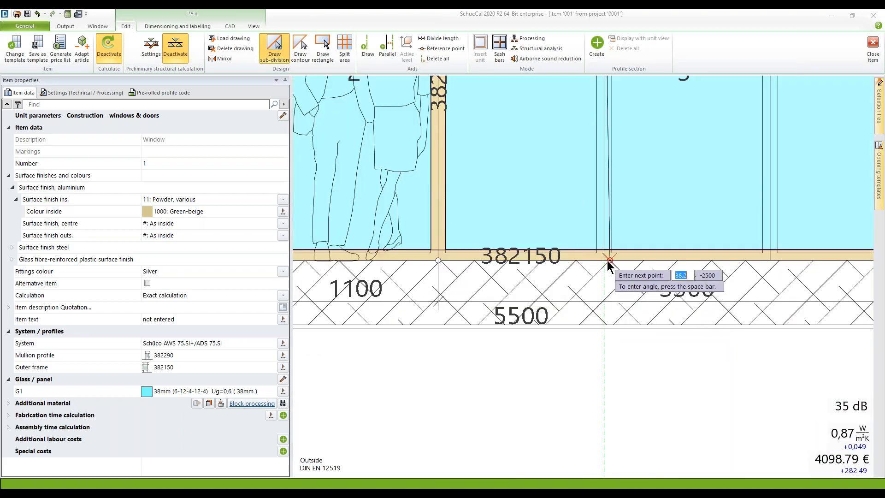
scroll(603, 262, "up", 3)
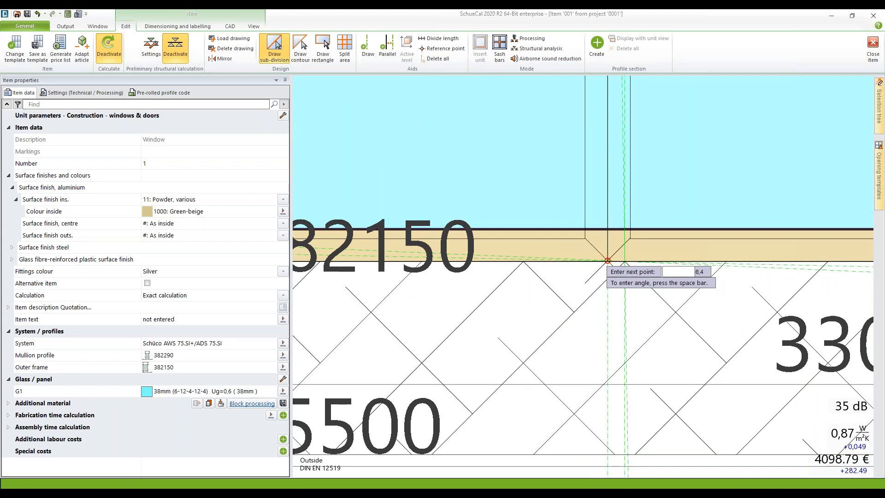
left_click(608, 260)
Step: Draw the fourth vertical sub-division along the last bar centreline, about 1100 mm from the unit's right edge, and end the sub-division command
scroll(602, 260, "down", 3)
scroll(618, 256, "down", 4)
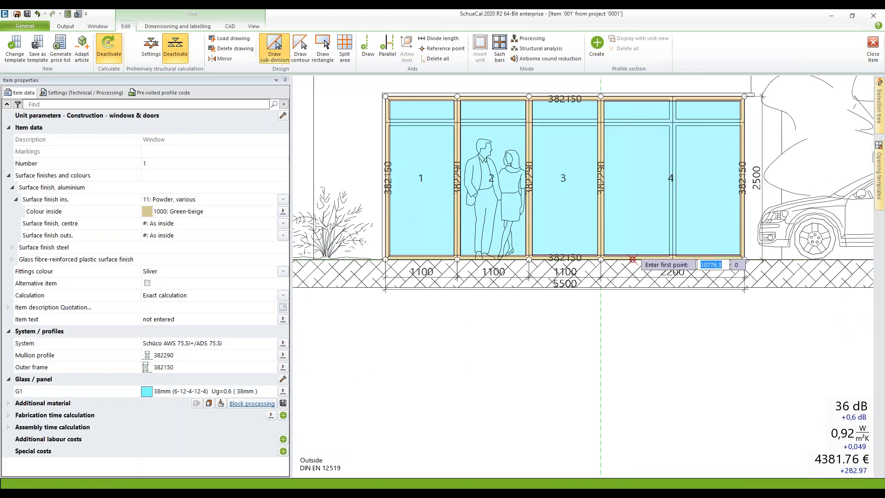
scroll(634, 252, "up", 2)
scroll(594, 190, "up", 3)
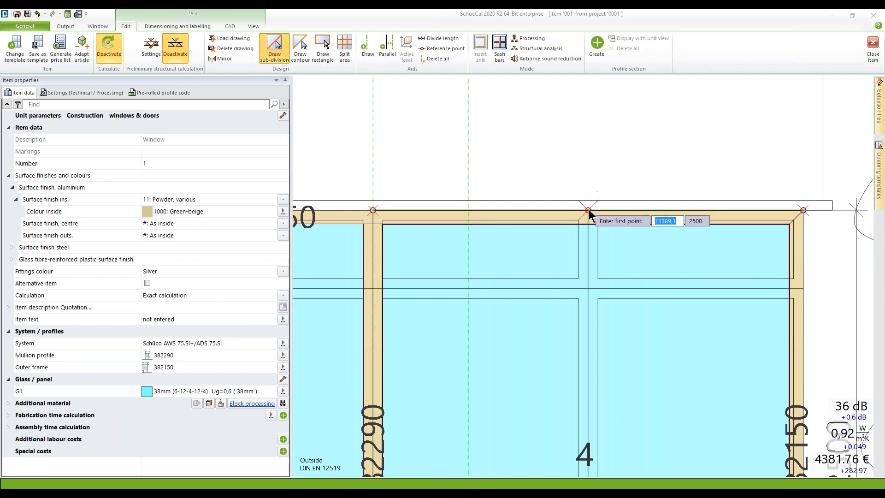
left_click(588, 211)
scroll(591, 215, "down", 3)
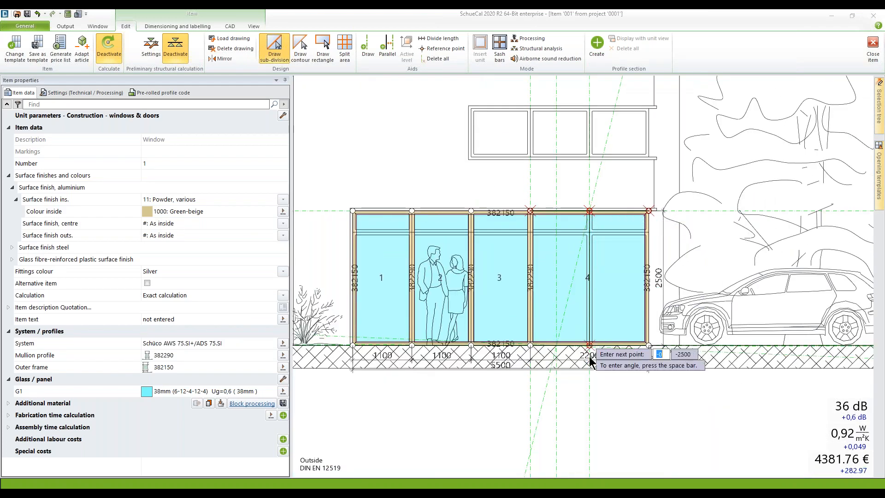
scroll(586, 355, "up", 4)
left_click(581, 318)
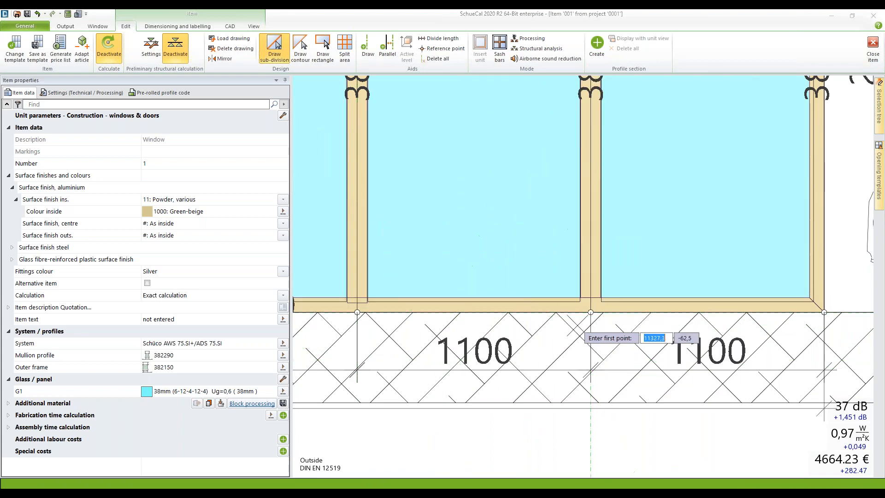
scroll(555, 389, "down", 4)
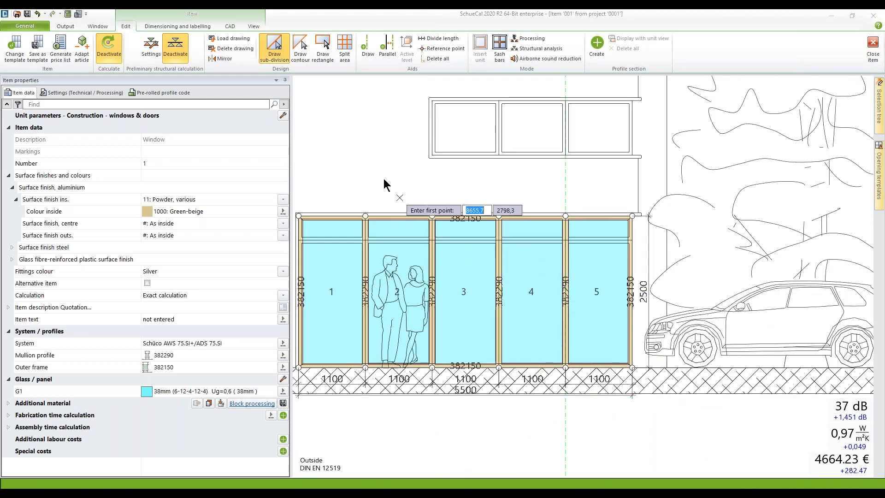
scroll(391, 192, "down", 2)
middle_click_drag(386, 178, 526, 187)
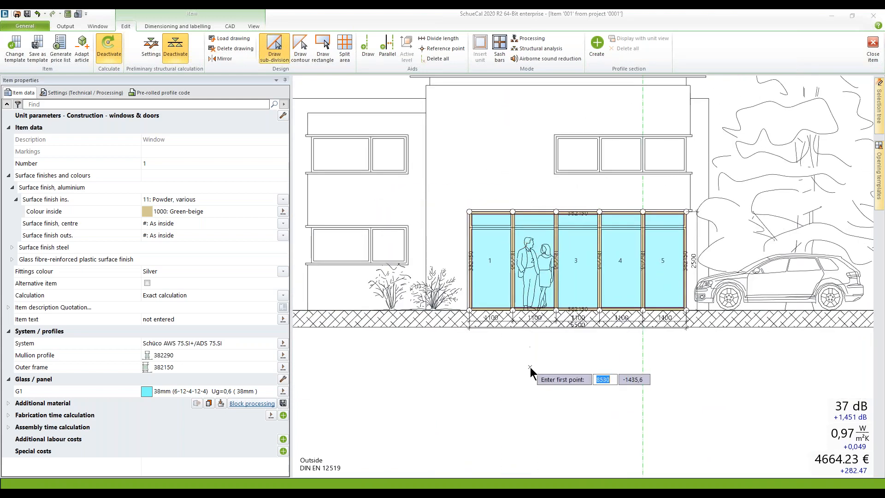
scroll(530, 366, "up", 3)
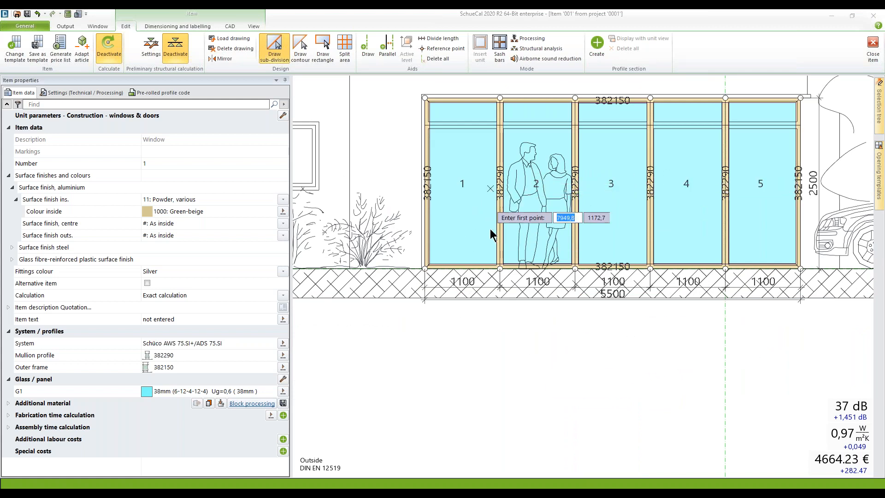
key("Escape")
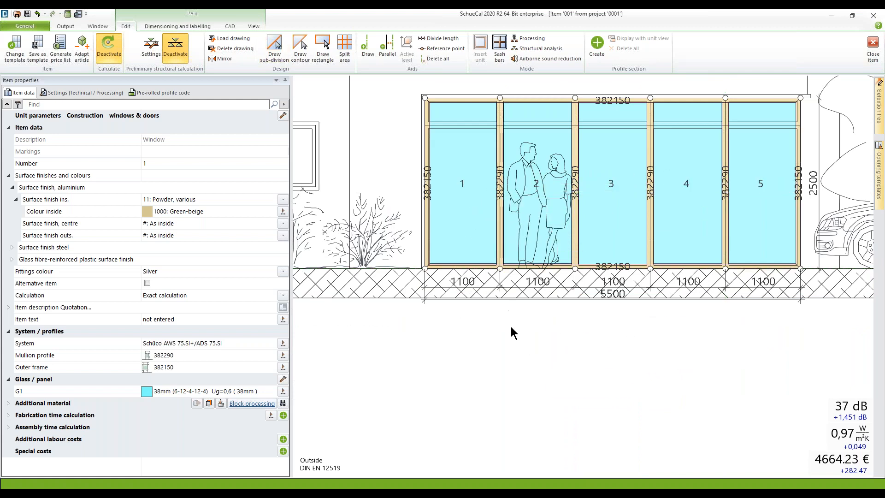
Step: Delete the loaded villa elevation drawing from behind the window unit
scroll(511, 326, "down", 2)
middle_click_drag(507, 332, 456, 387)
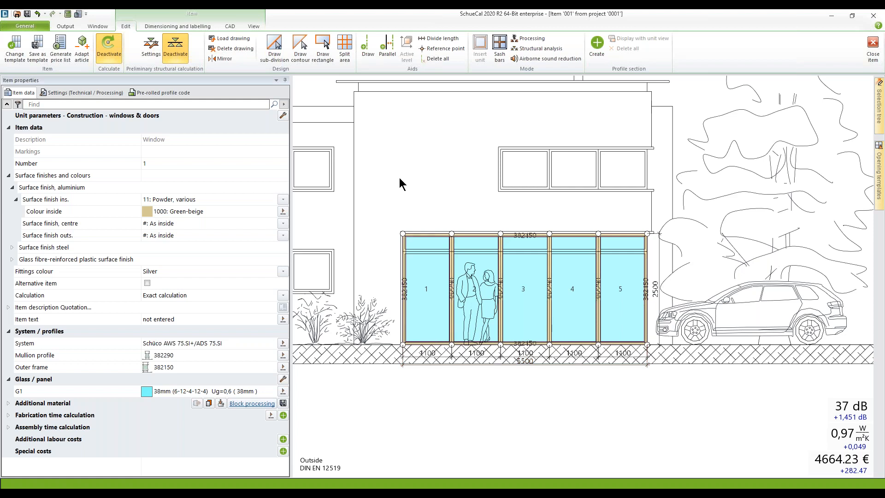
left_click(240, 48)
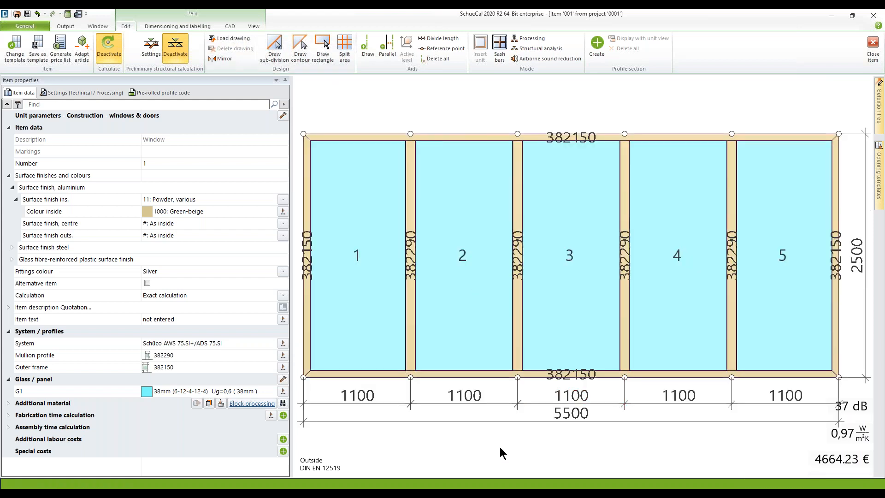
Step: Set the unit's overall width dimension to 4500 mm and end the dimension editing
scroll(499, 452, "down", 1)
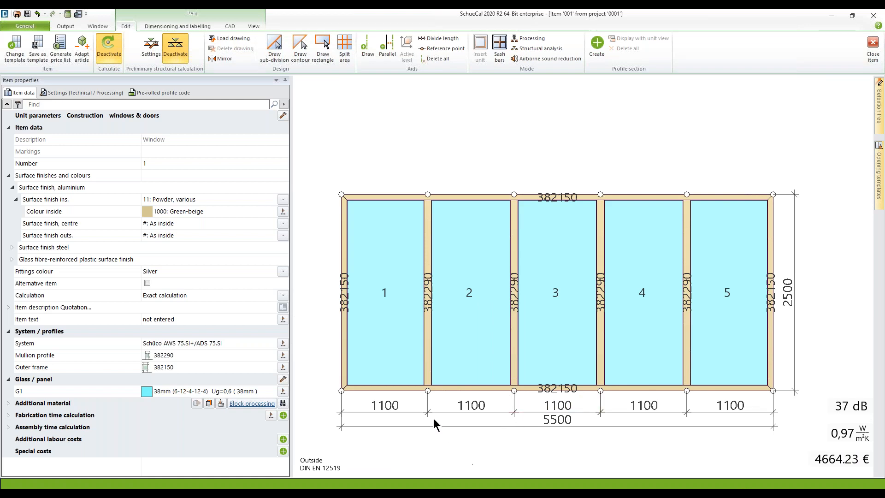
left_click(159, 140)
right_click(560, 420)
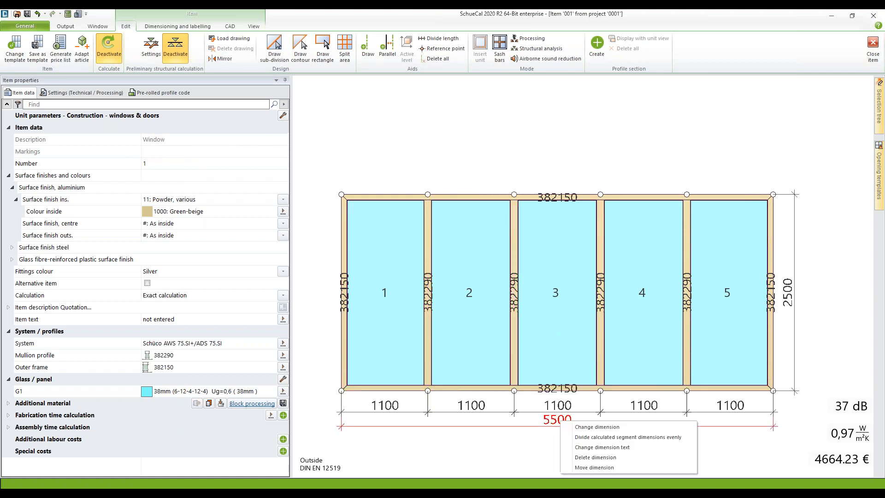
left_click(575, 428)
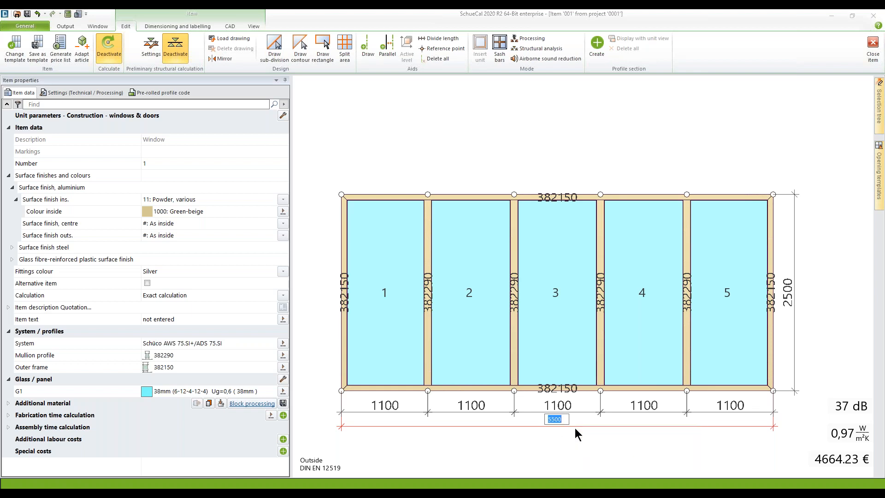
type("45")
key("Return")
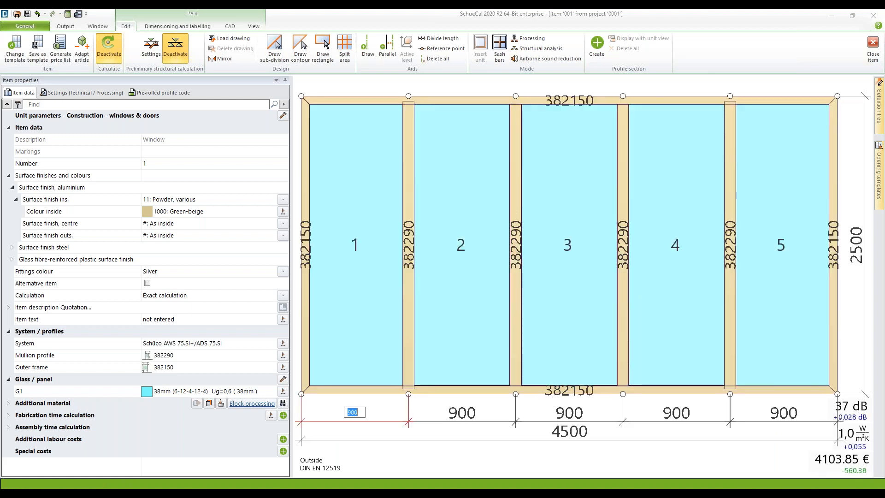
left_click(585, 453)
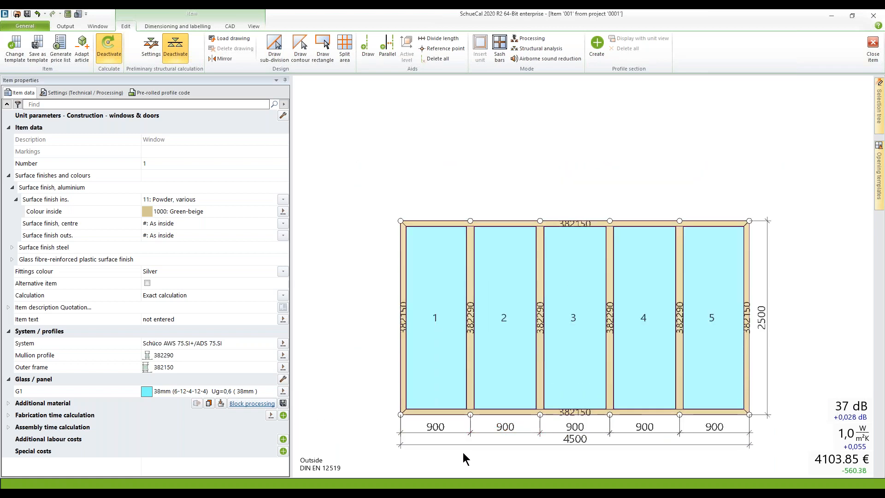
Step: View the opening types offered for field 2, then cancel the selection and deselect the field
left_click(506, 323)
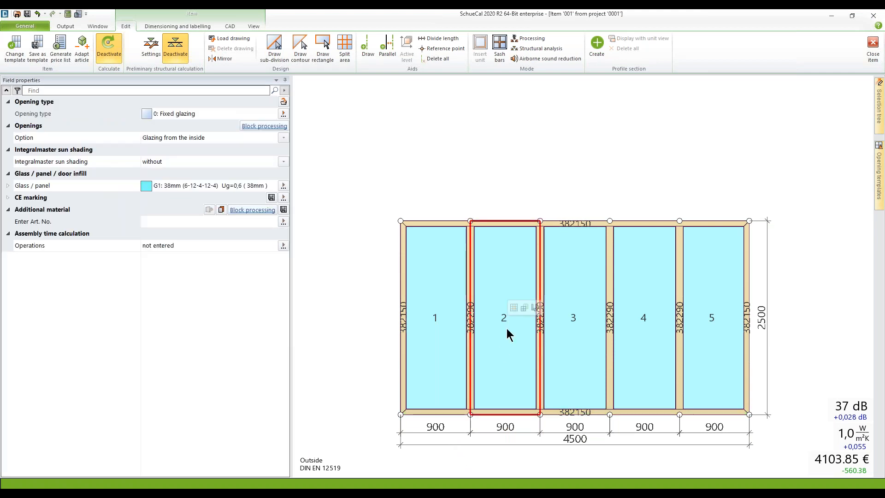
left_click(283, 113)
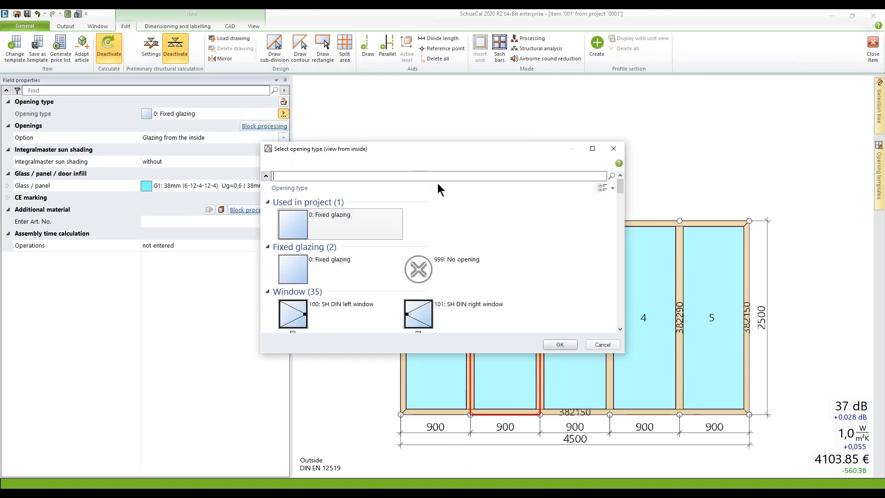
left_click(604, 344)
scroll(558, 159, "down", 1)
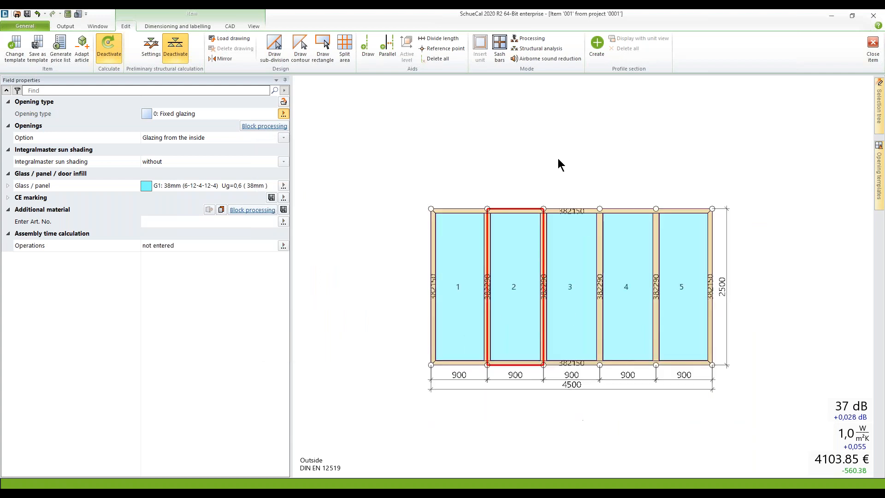
left_click(462, 152)
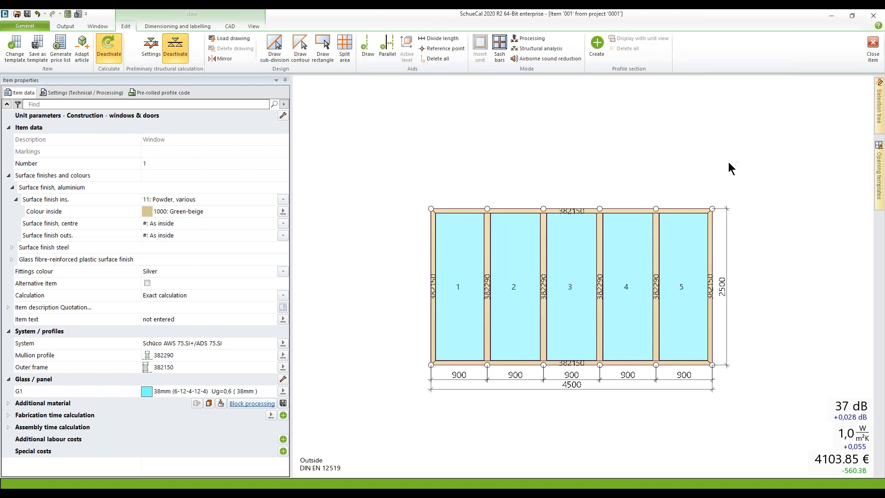
Step: Close the finished window item 001 and open façade item 002 to start selecting its template
left_click(874, 49)
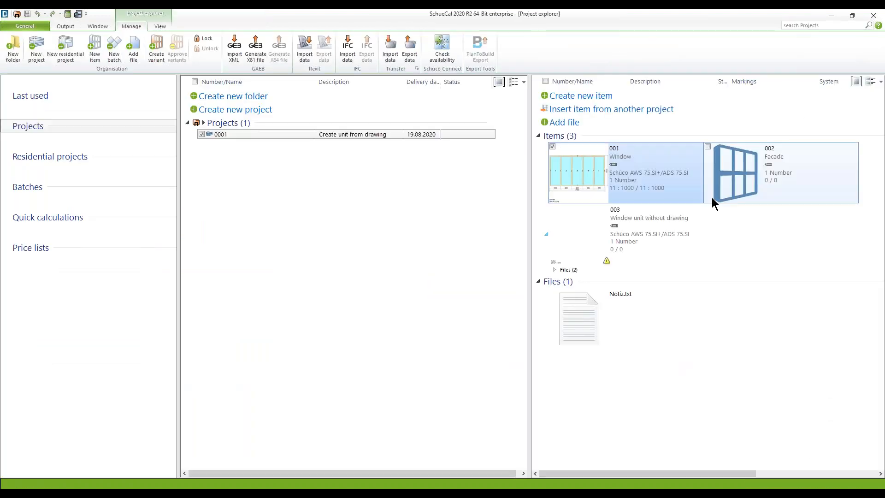
left_click(732, 176)
double_click(731, 175)
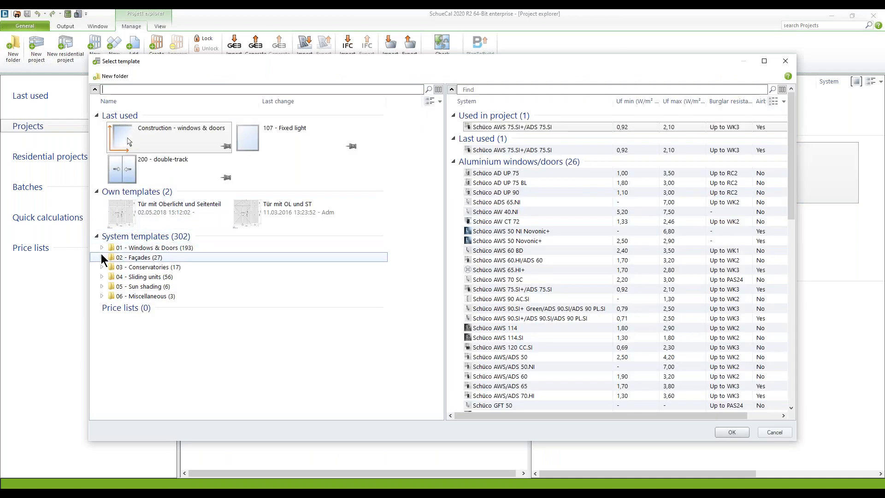
Step: Create the item from the Construction - façades template in the Façades Geometry folder, using the Schüco FWS 50 system
left_click(102, 258)
left_click(102, 258)
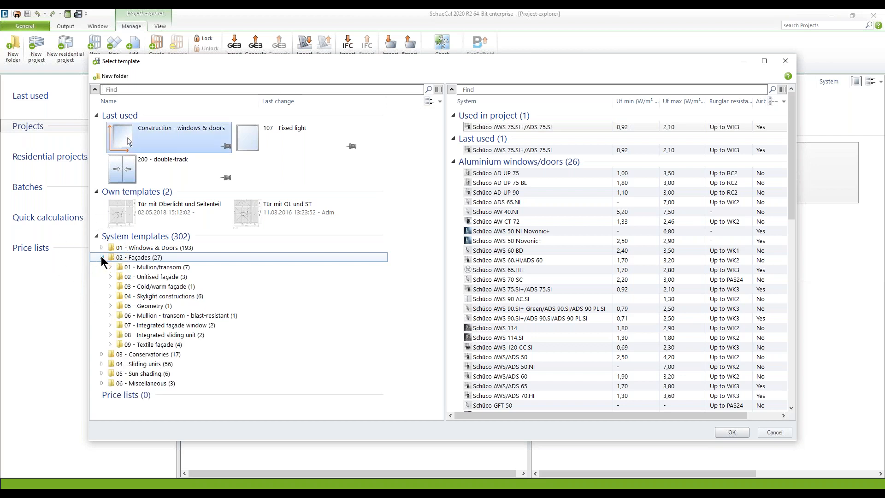
left_click(110, 306)
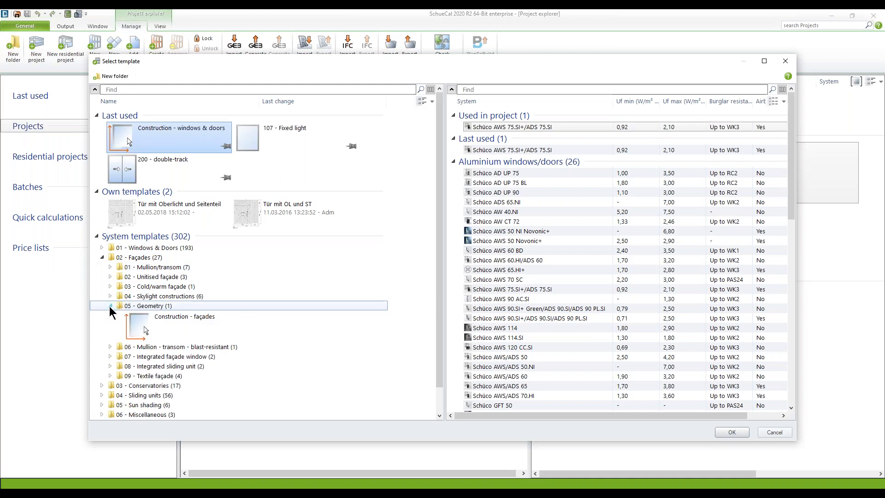
left_click(146, 325)
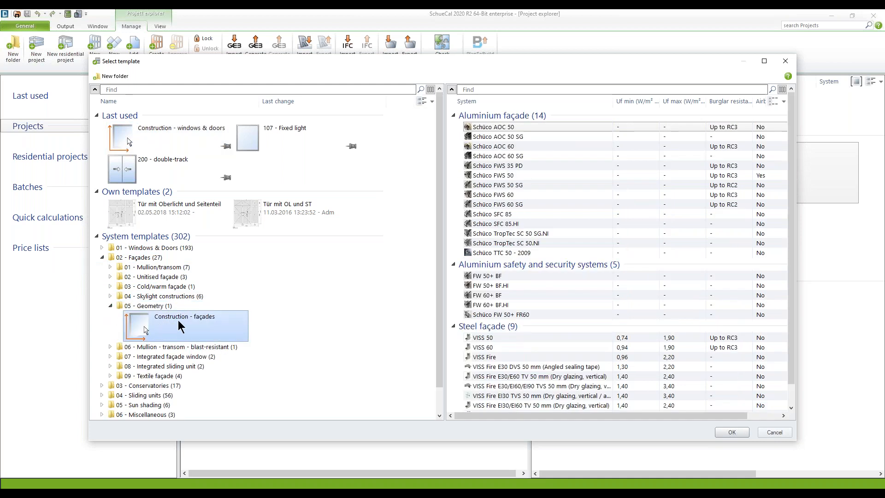
left_click(534, 175)
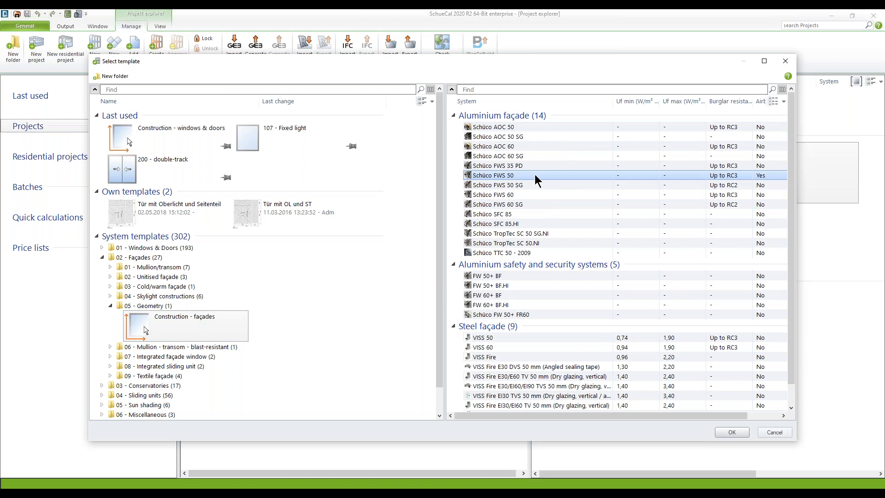
left_click(728, 433)
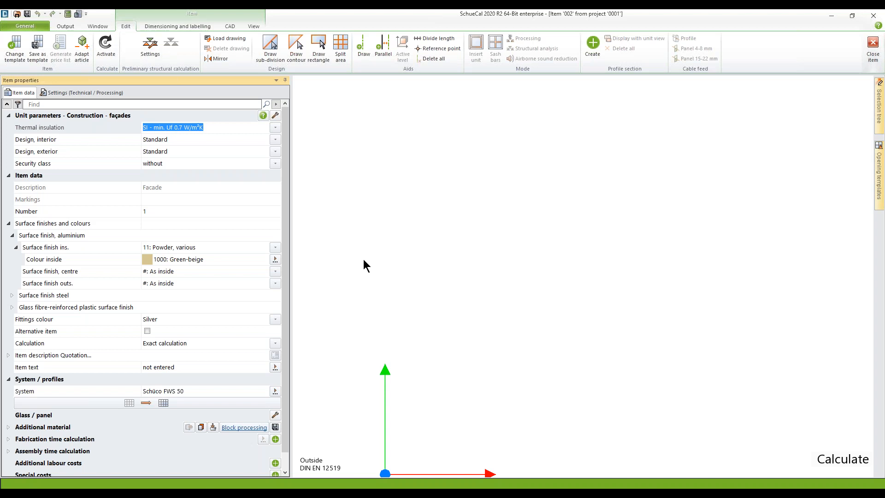
Step: Load the drawing Libeskind Uni Lüneburg Umriss 2.dwg into the façade item at scale 1:1
left_click(220, 41)
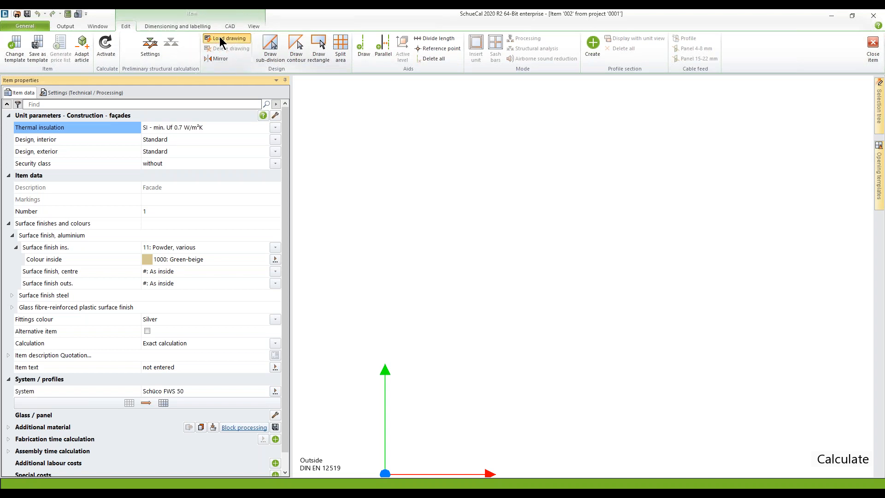
left_click(351, 184)
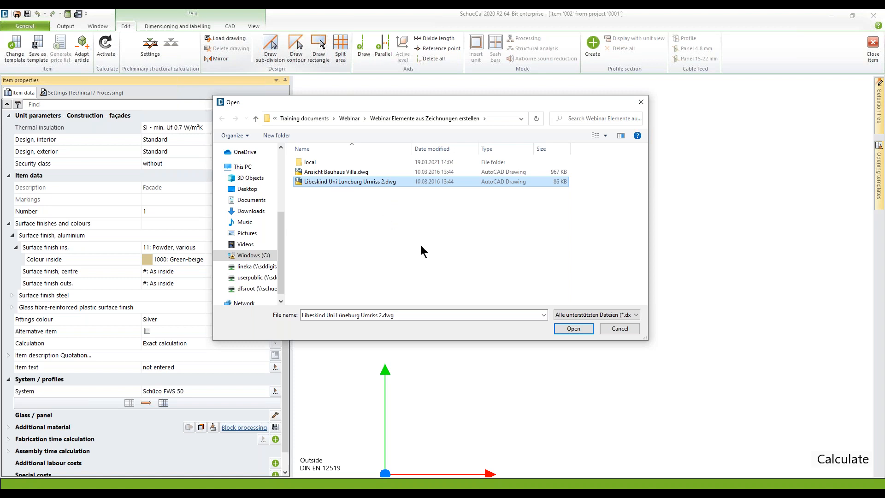
left_click(574, 329)
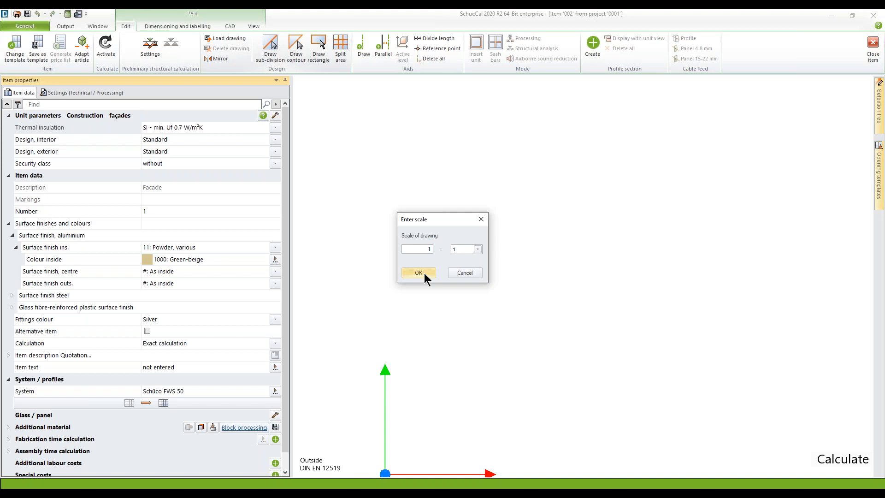
left_click(424, 272)
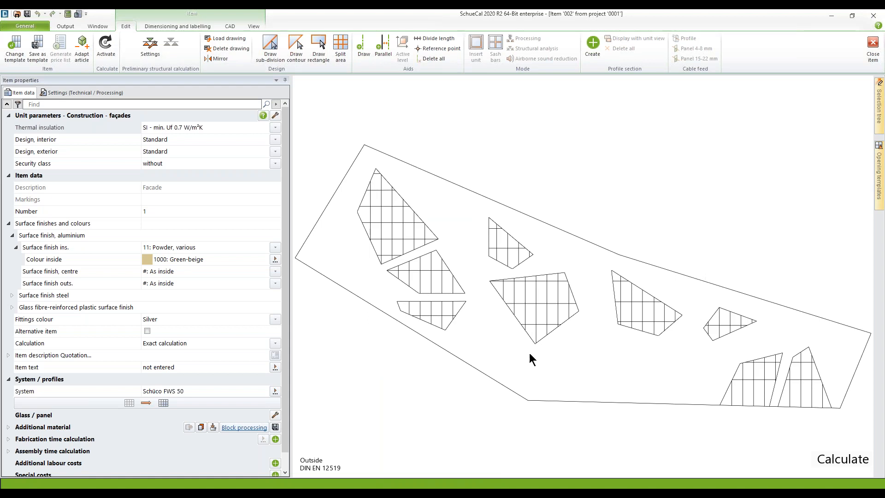
Step: Trace the four-cornered glazing area right of the drawing's centre as a closed contour, about 6500 mm wide and 6012 mm high
scroll(681, 334, "up", 5)
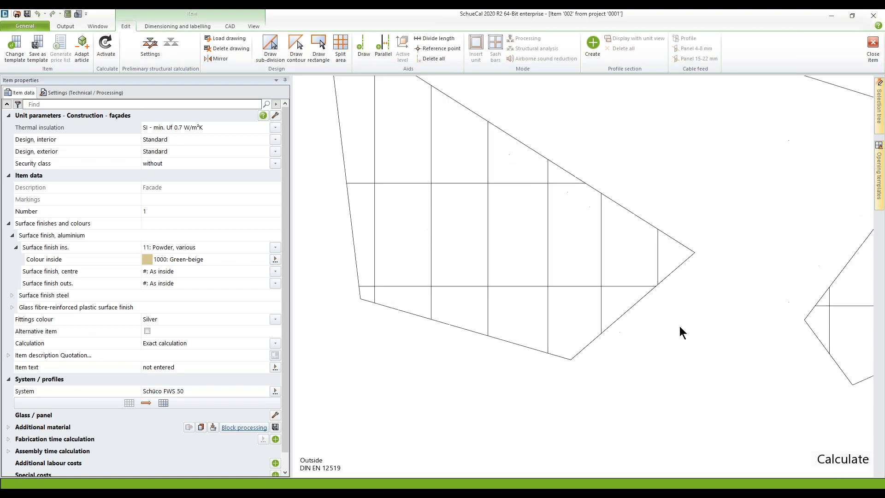
middle_click_drag(681, 319, 728, 398)
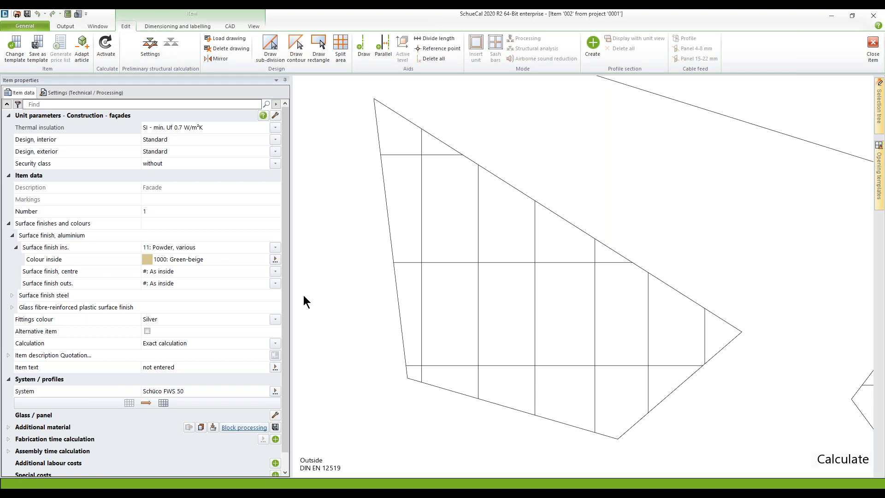
left_click(296, 38)
left_click(374, 99)
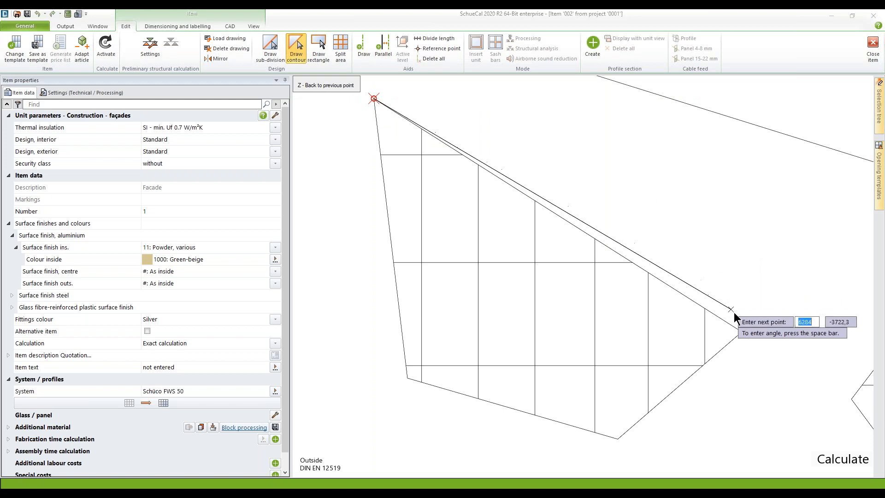
left_click(741, 332)
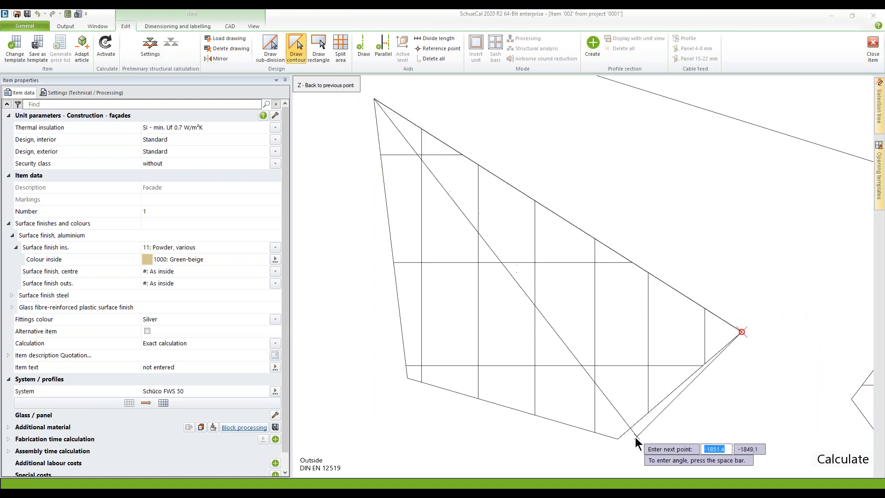
left_click(617, 439)
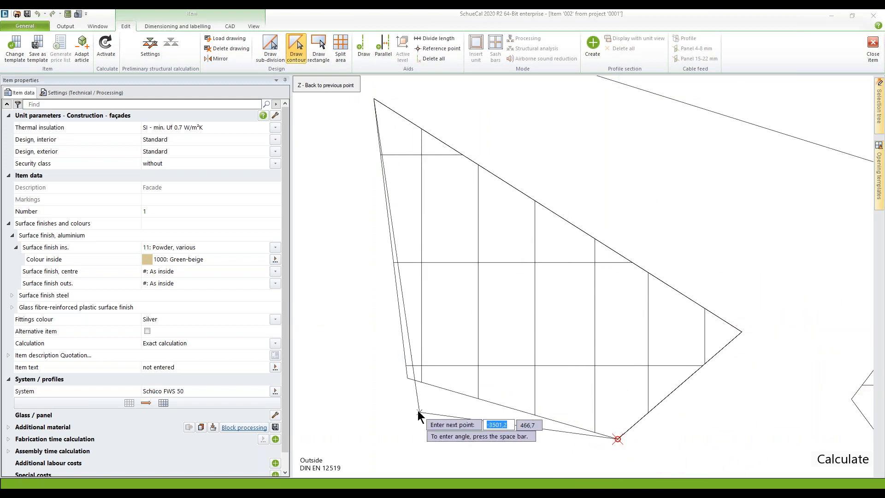
left_click(407, 379)
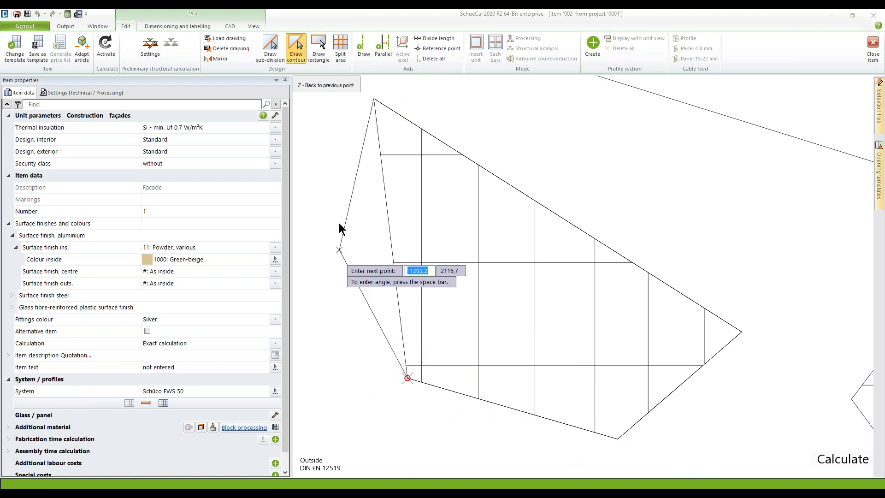
left_click(353, 123)
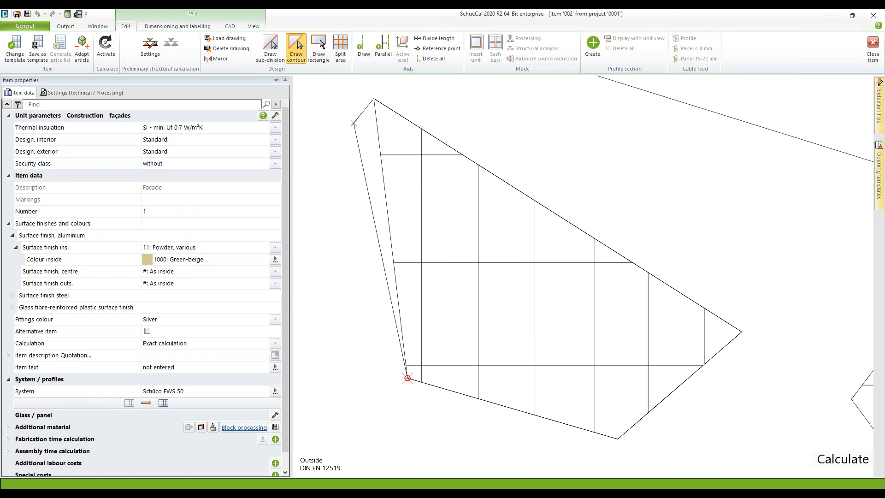
scroll(660, 319, "up", 5)
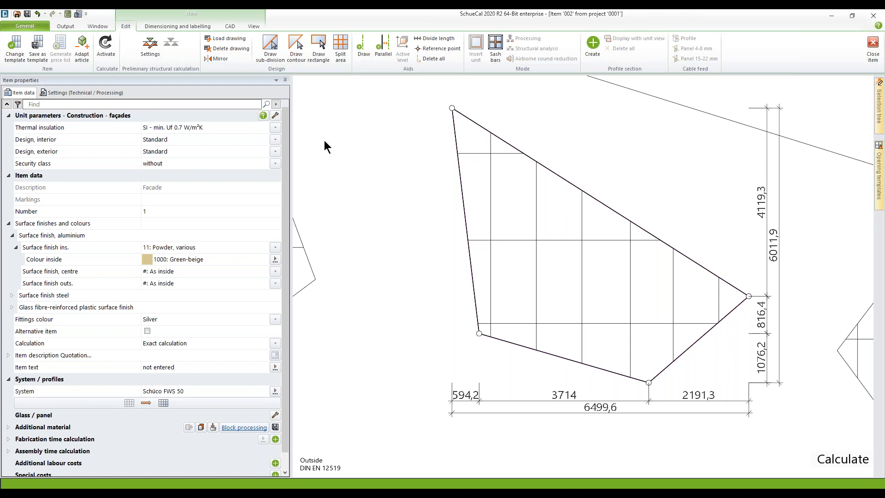
Step: Draw the first three vertical sub-divisions along the drawing's lines, starting about 845 mm from the contour's left corner and spaced about 1000 mm apart
left_click(271, 46)
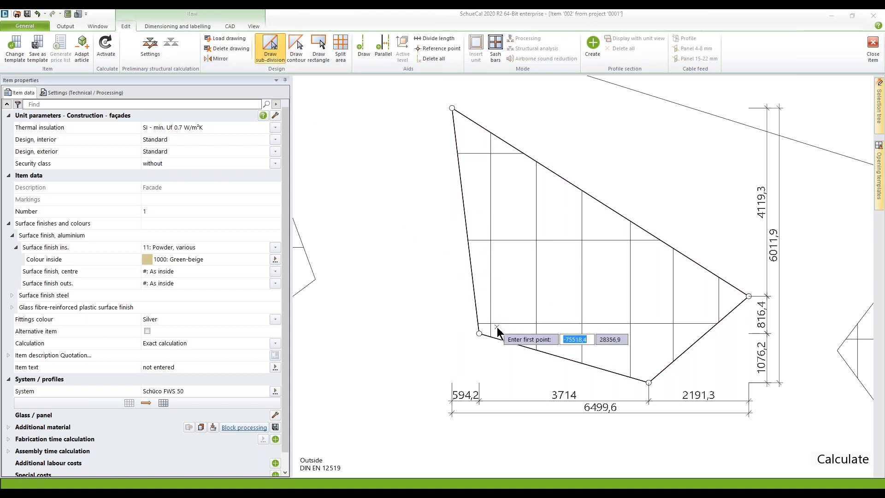
left_click(490, 138)
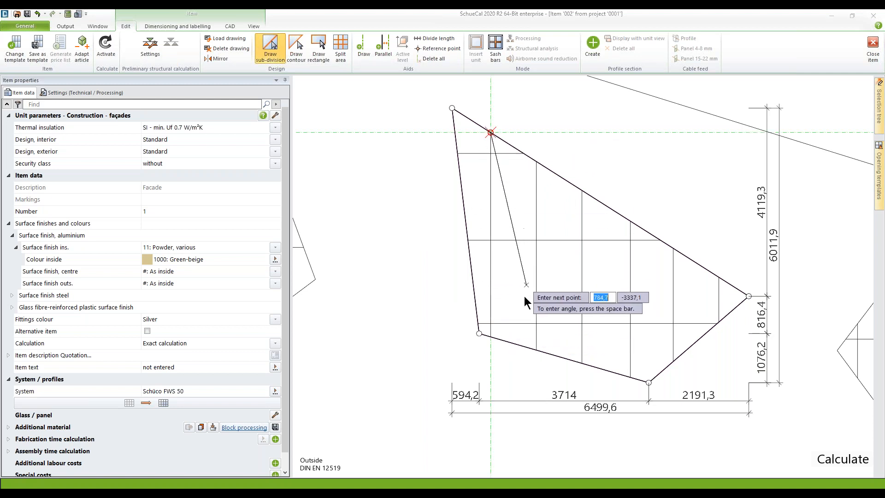
left_click(490, 338)
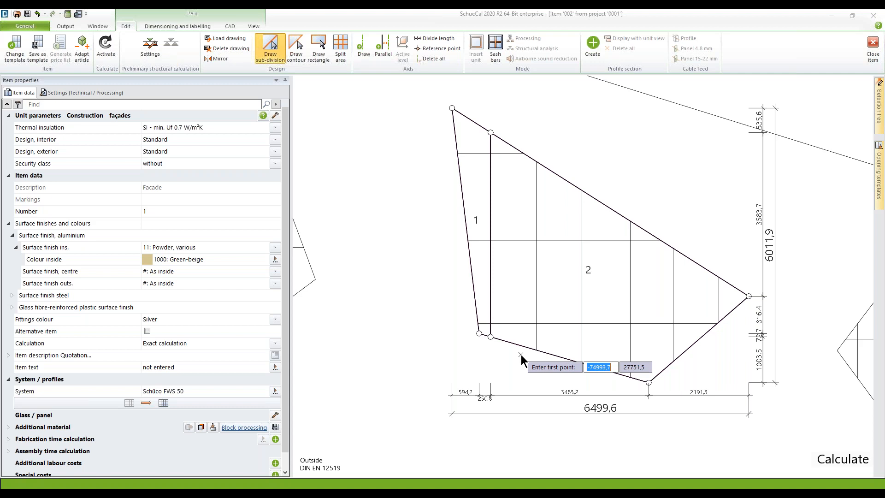
left_click(535, 350)
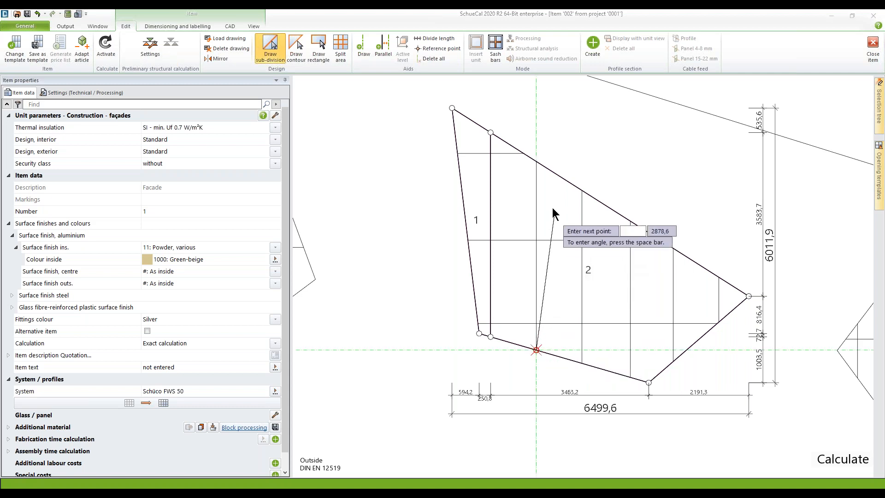
left_click(536, 161)
left_click(582, 191)
left_click(582, 363)
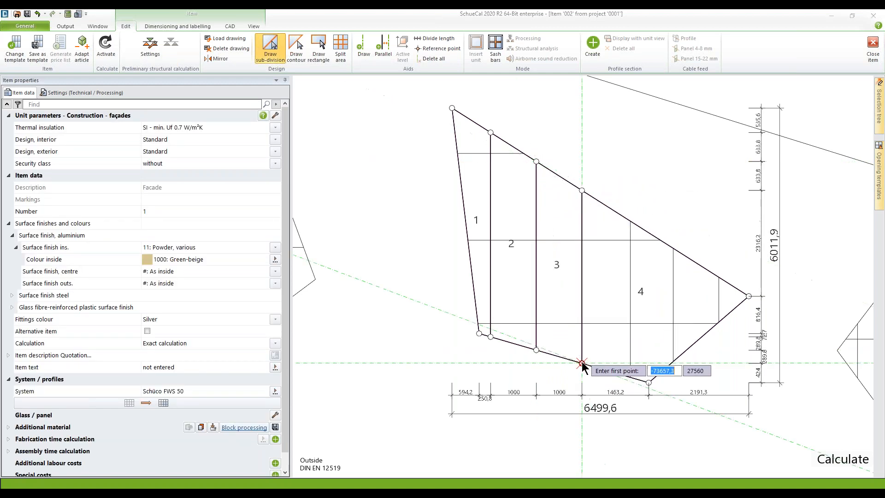
Step: Draw the remaining three vertical sub-divisions along the drawing's lines, the last about 655 mm from the contour's right corner
left_click(630, 377)
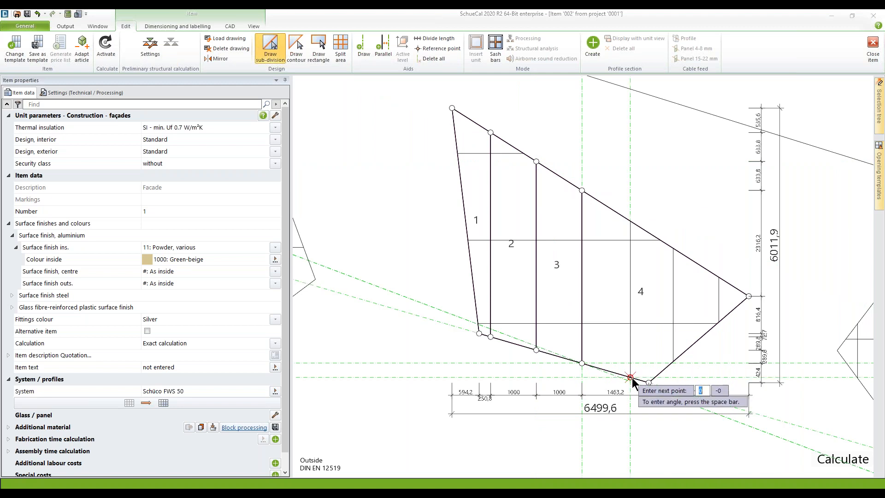
left_click(630, 221)
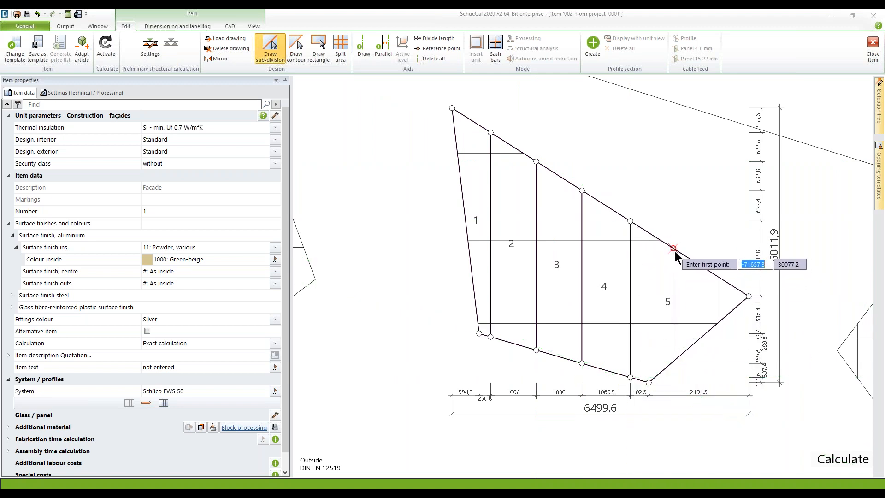
left_click(673, 248)
left_click(673, 361)
scroll(728, 324, "up", 5)
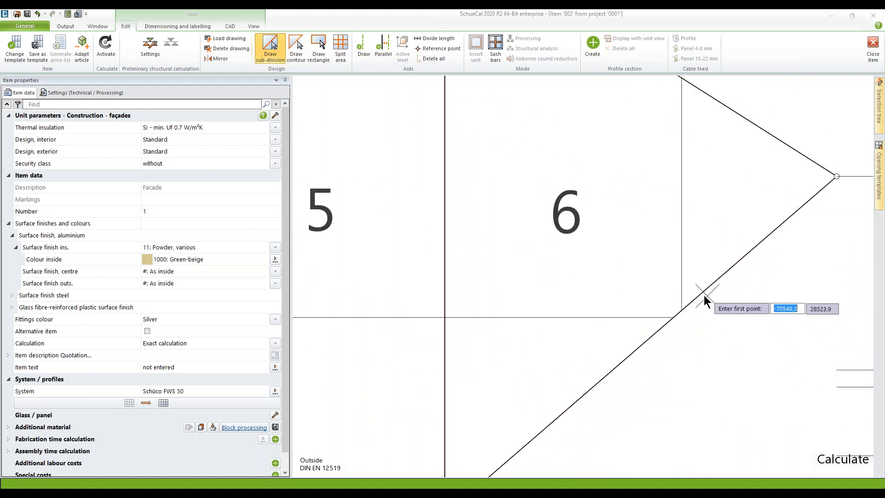
left_click(681, 311)
scroll(681, 311, "down", 3)
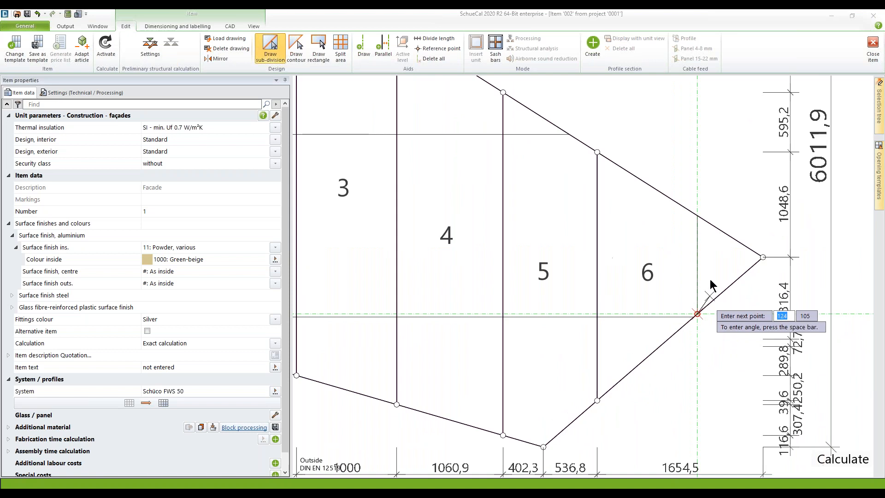
left_click(697, 217)
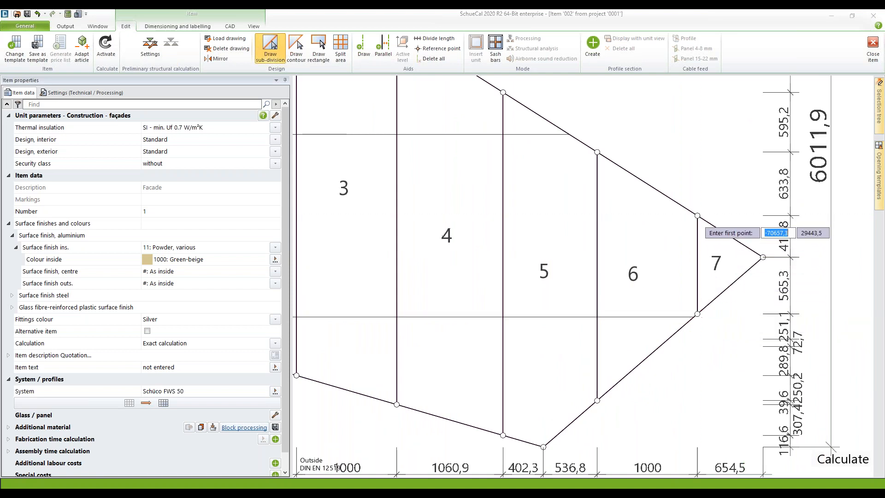
Step: Draw the lowest horizontal sub-division, about 5243 mm long, along the drawing's line from the lower right edge to the left edge
scroll(695, 336, "up", 1)
scroll(694, 340, "up", 2)
left_click(694, 283)
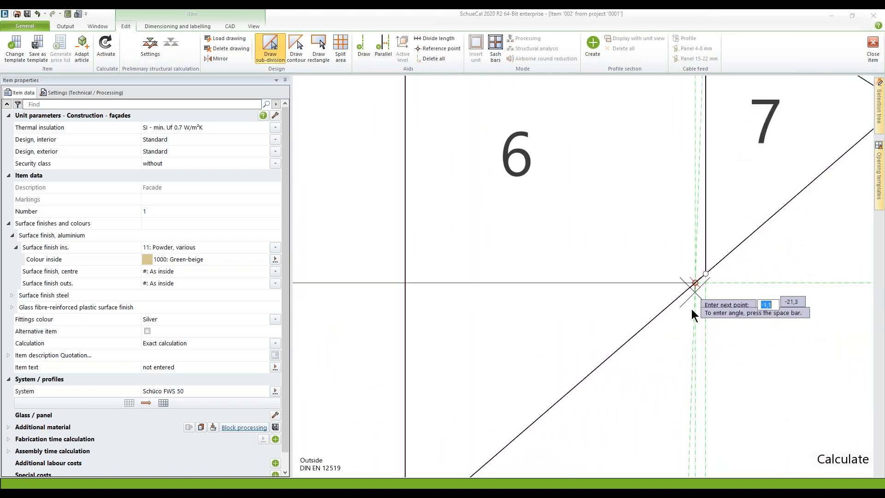
scroll(687, 345, "down", 3)
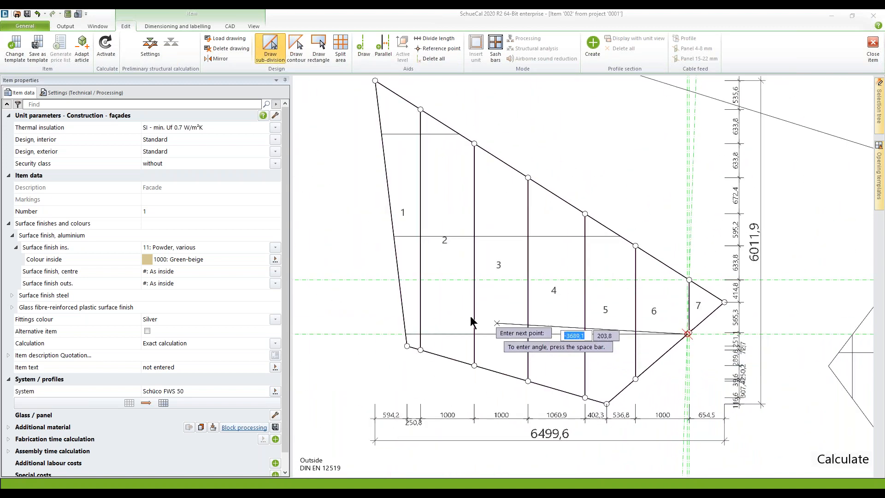
left_click(405, 333)
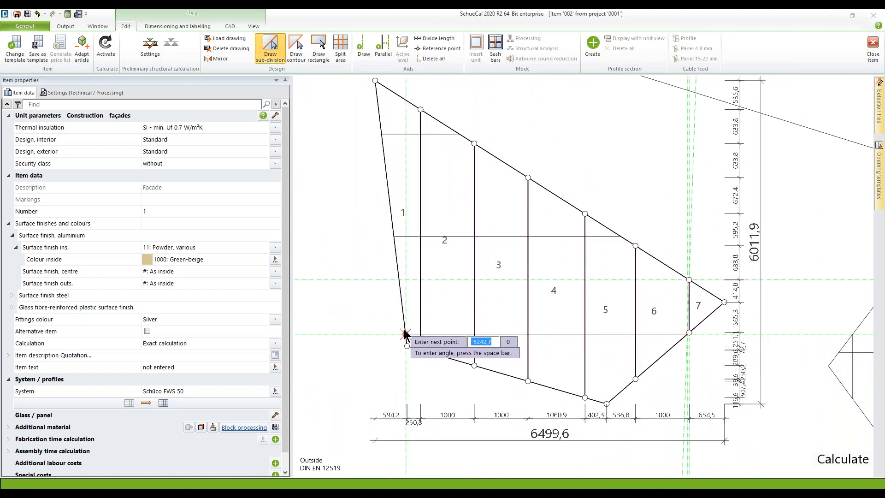
Step: Draw the middle horizontal sub-division, about 4217 mm long, and the short upper one along the drawing's lines, and end the sub-division command
left_click(393, 236)
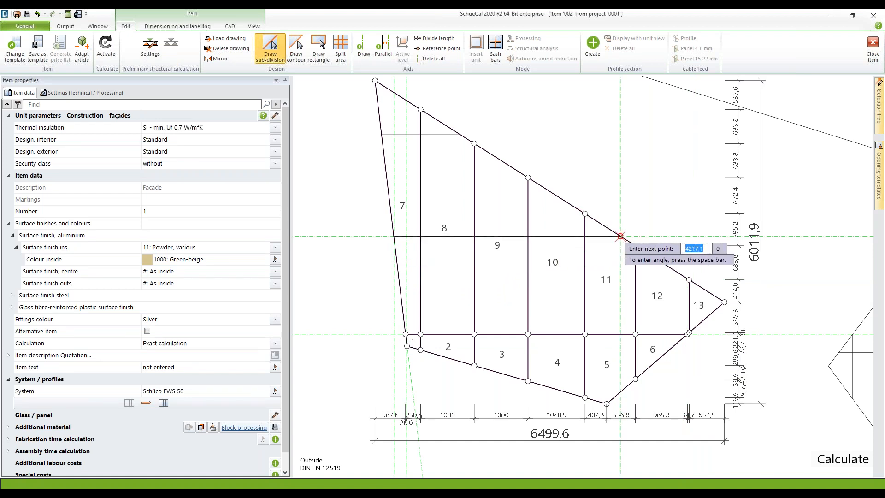
left_click(620, 235)
left_click(460, 134)
left_click(382, 134)
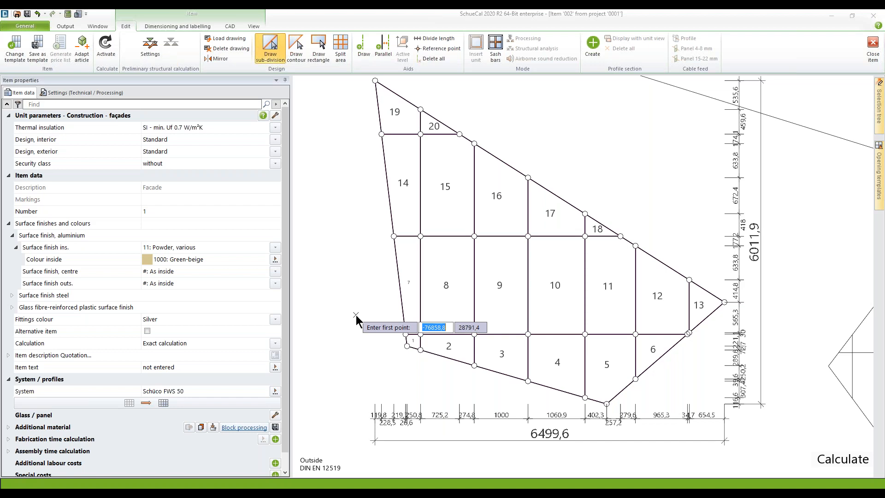
key("Escape")
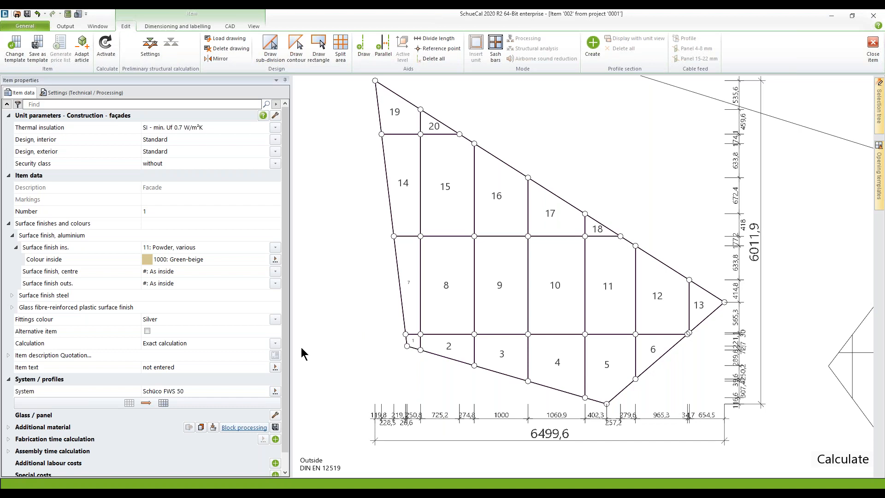
Step: Load the default mullion, transom and glass articles of the Schüco FWS 50 system into the façade
left_click(145, 401)
left_click(144, 401)
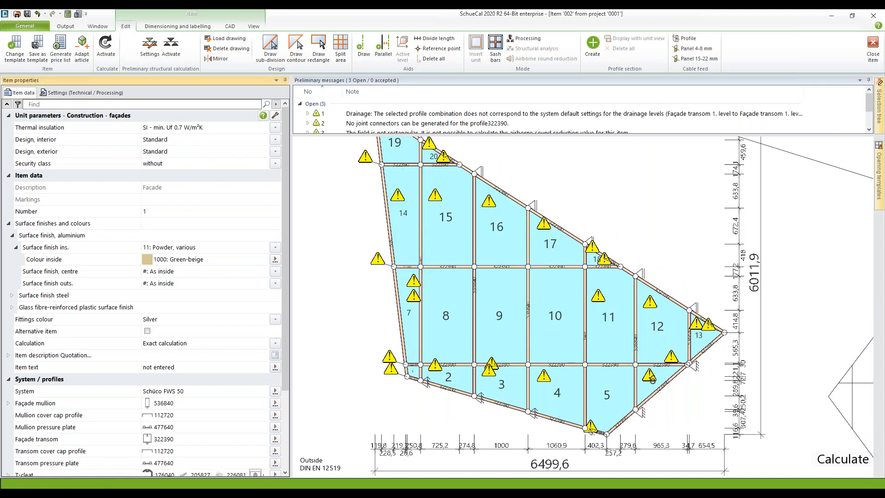
scroll(355, 296, "down", 3)
scroll(356, 296, "up", 2)
middle_click_drag(355, 296, 403, 324)
scroll(380, 322, "down", 1)
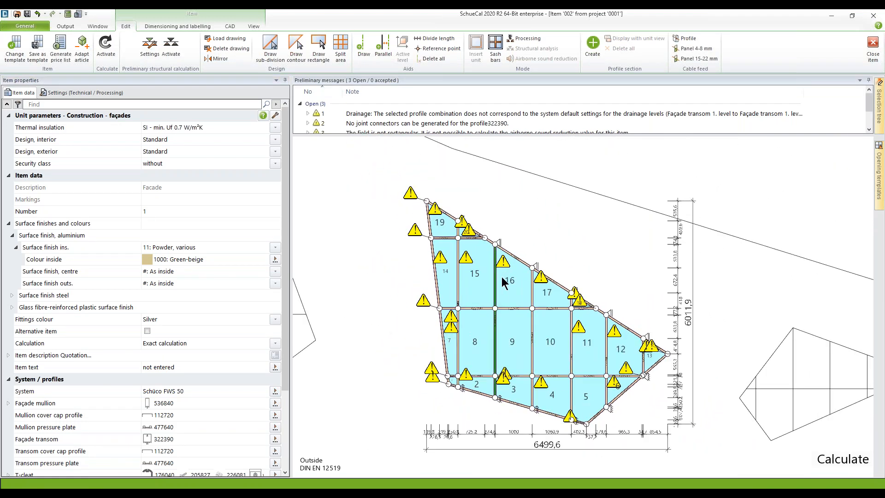
Step: Enlarge the preliminary messages area and accept the message about the airborne sound reduction of the non-rectangular field
left_click_drag(413, 136, 408, 165)
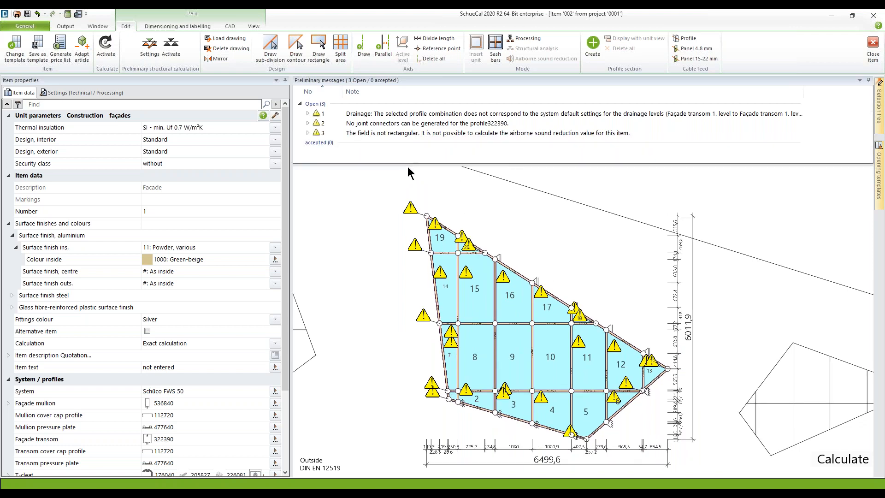
right_click(381, 138)
left_click(396, 140)
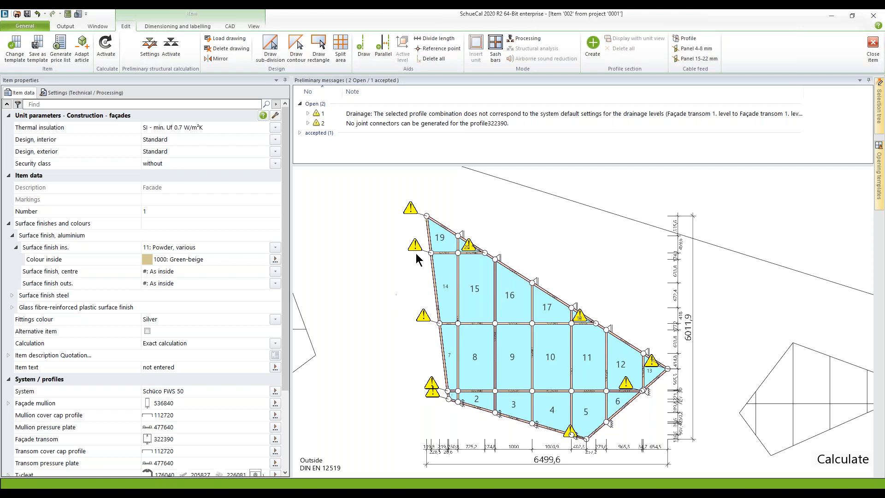
Step: Inspect the façade transom profile used along the façade's slanted left edge
mouse_move(417, 248)
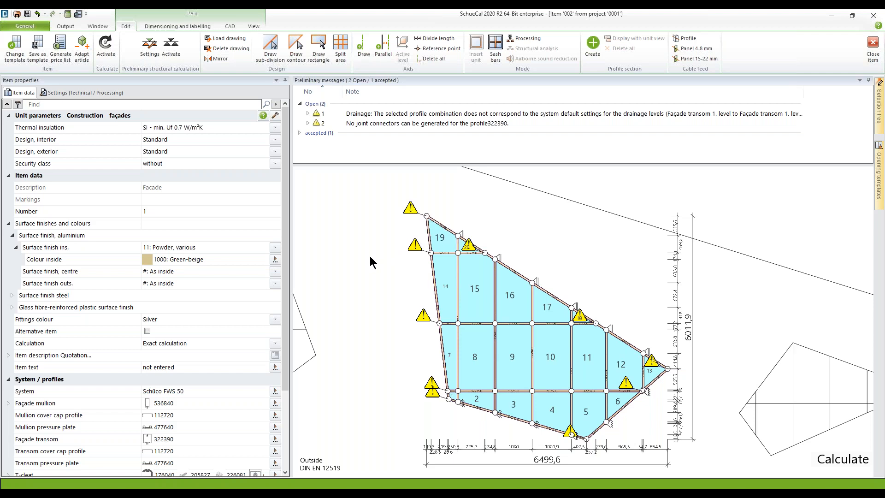
left_click(434, 278)
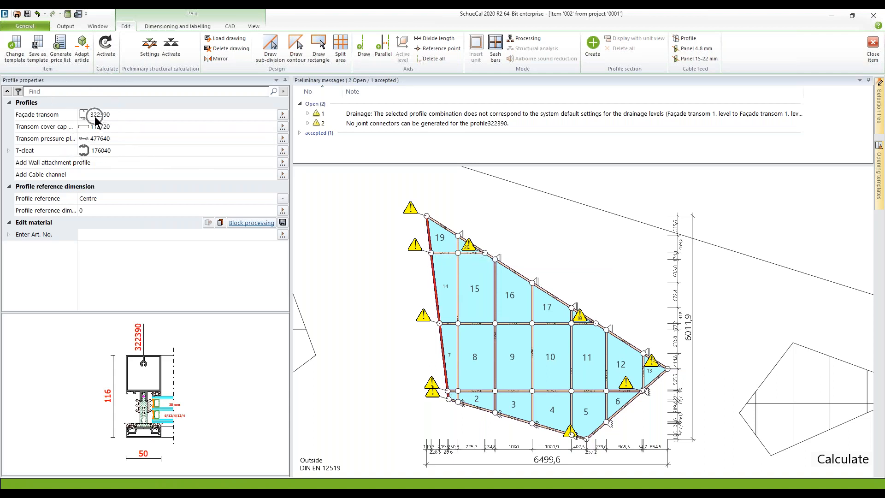
left_click(312, 255)
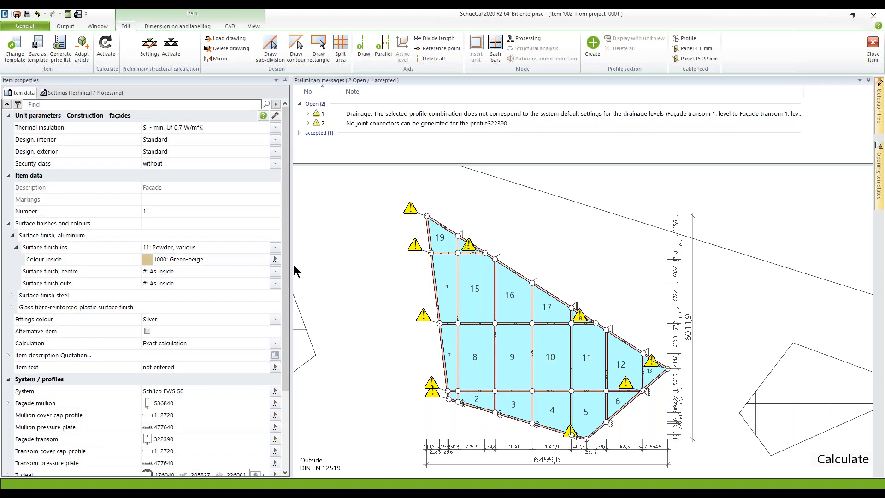
Step: Set the façade mullion article for the whole item to 536850
left_click_drag(287, 275, 287, 353)
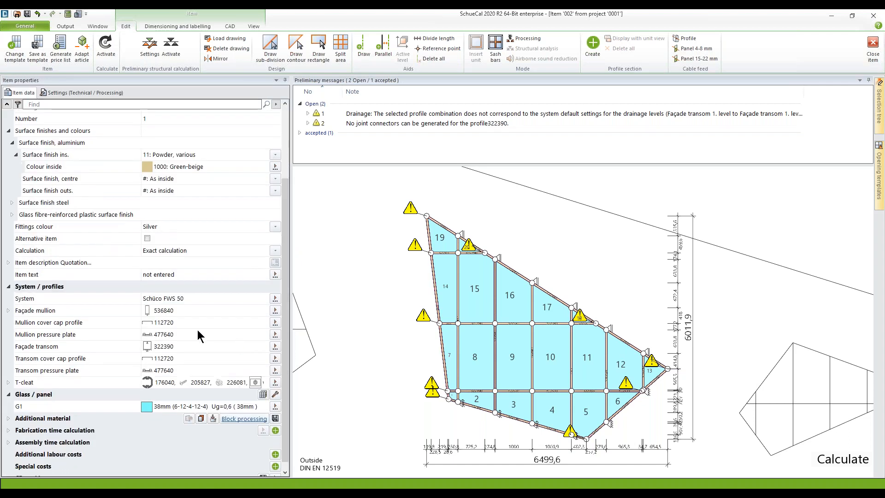
left_click(183, 309)
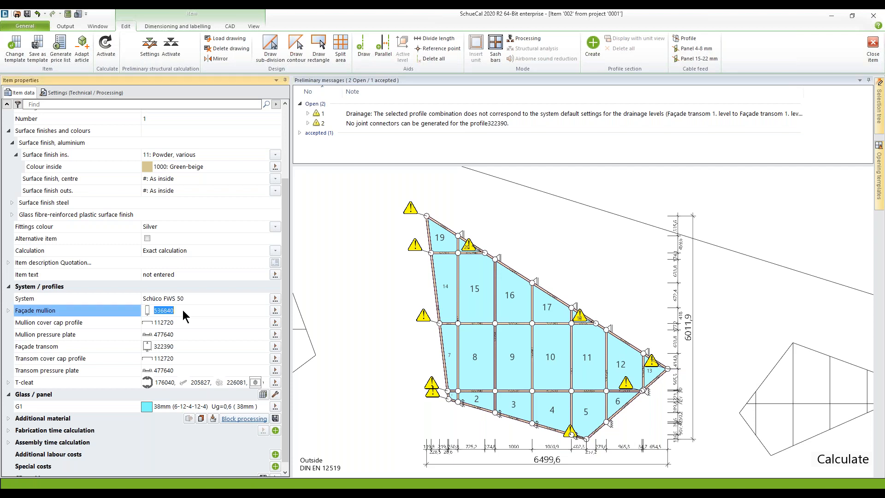
type("5368")
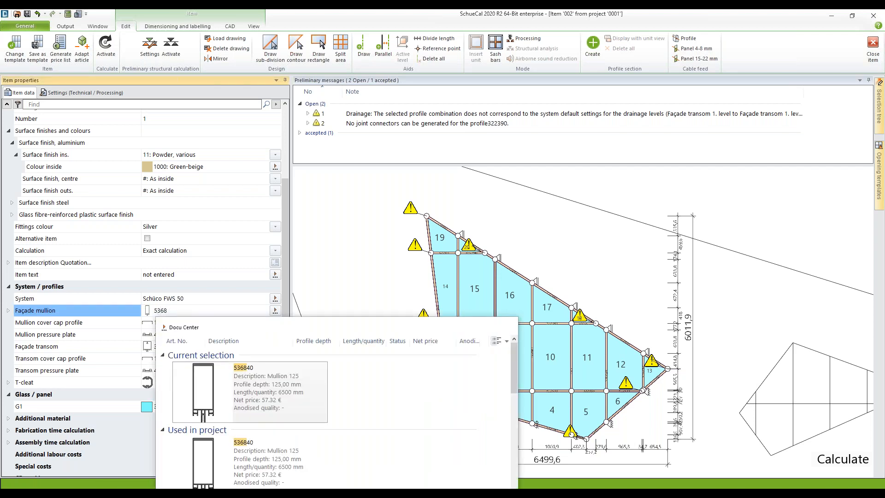
type("50")
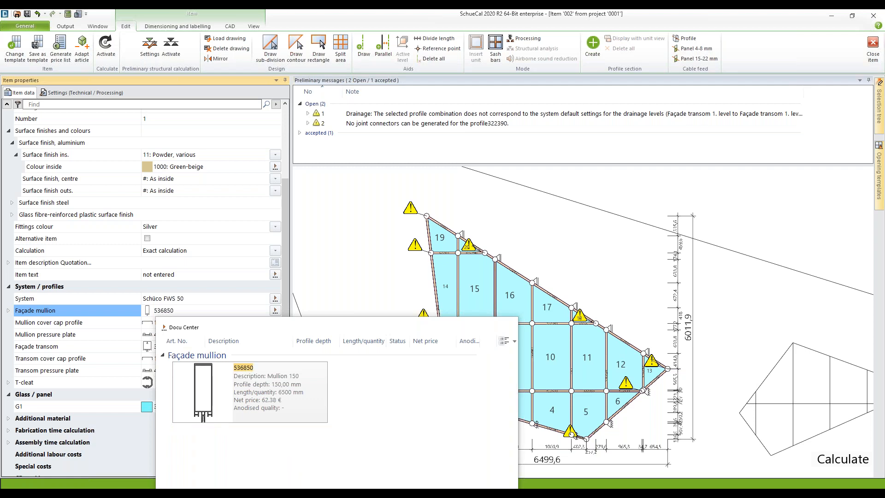
key("Return")
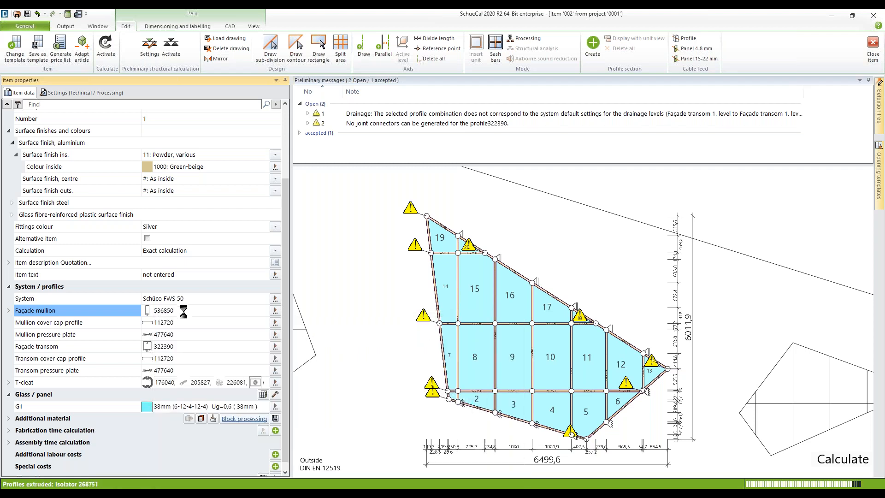
Step: Set the façade transom article for the whole item to 536750
left_click(183, 344)
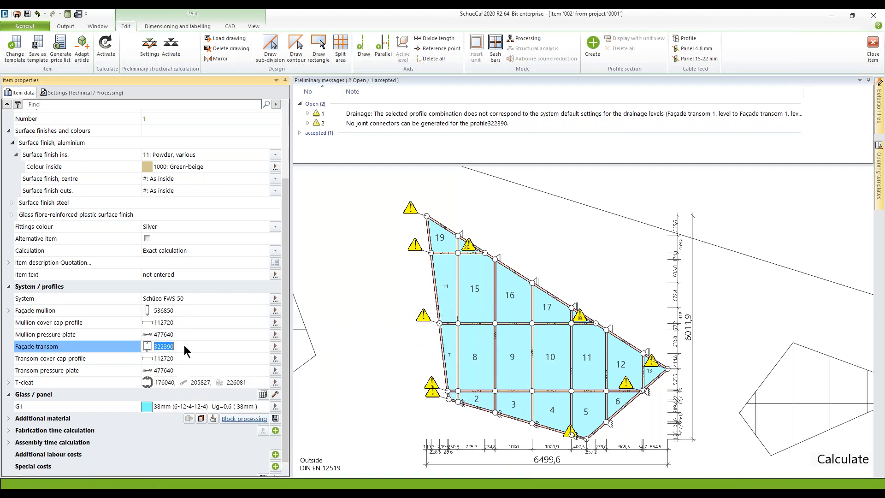
double_click(184, 345)
type("536")
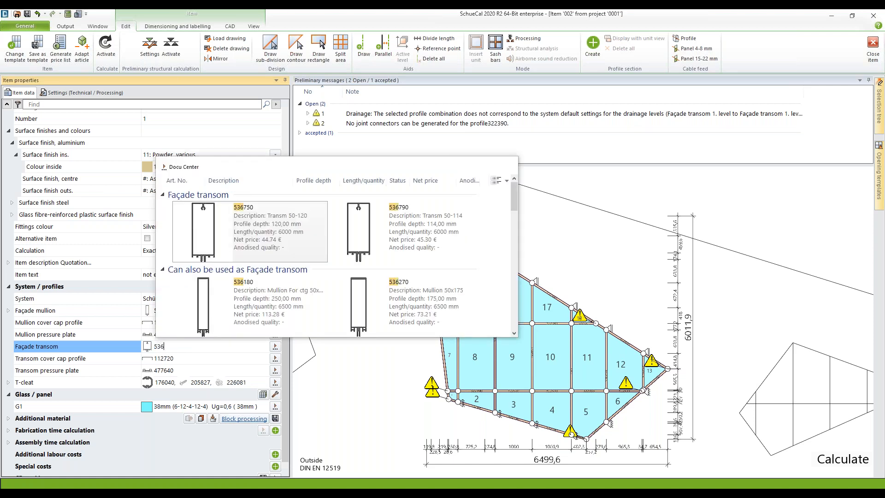
type("750")
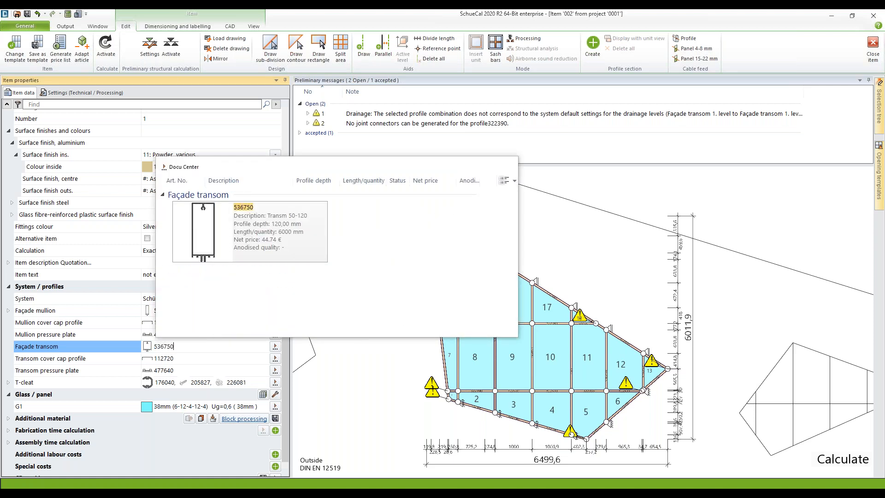
key("Return")
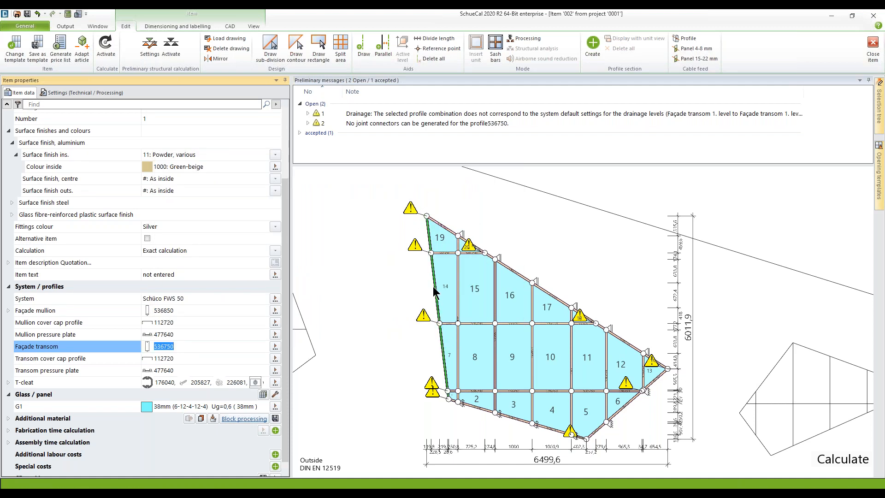
Step: Open the transom article selection for the façade's slanted left edge and add the Drainage level column to the list
scroll(429, 231, "up", 1)
scroll(429, 233, "up", 1)
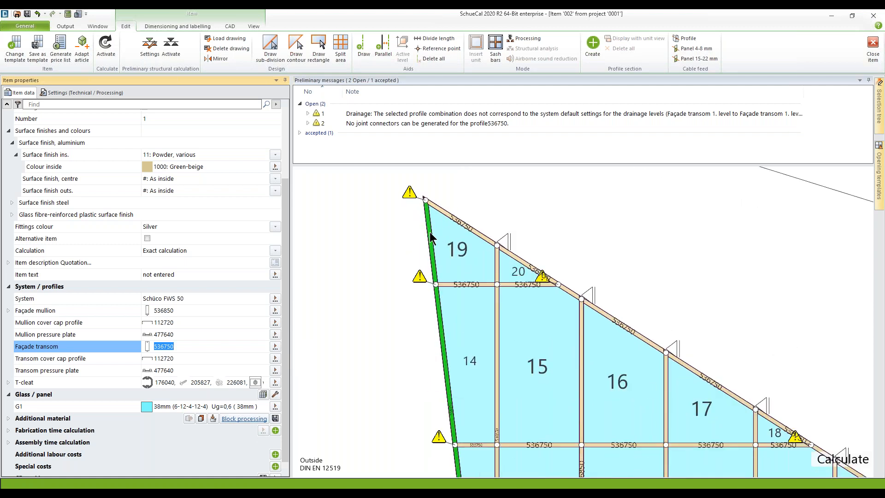
mouse_move(433, 258)
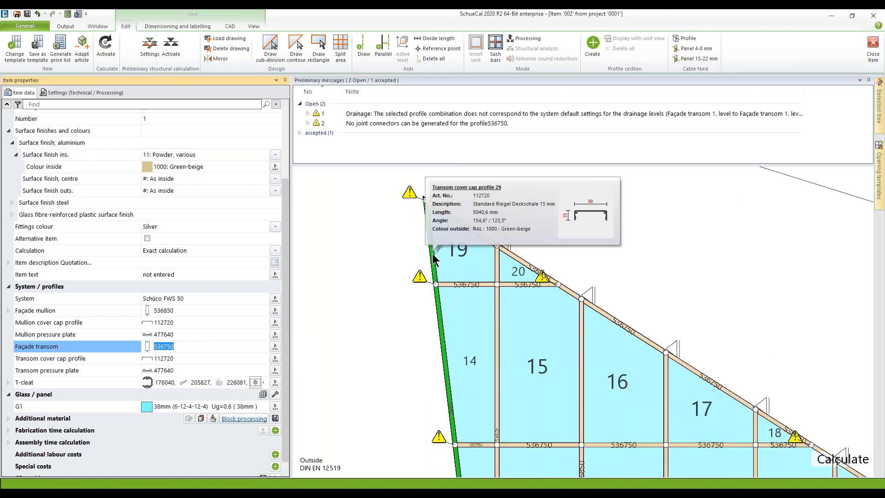
left_click(433, 259)
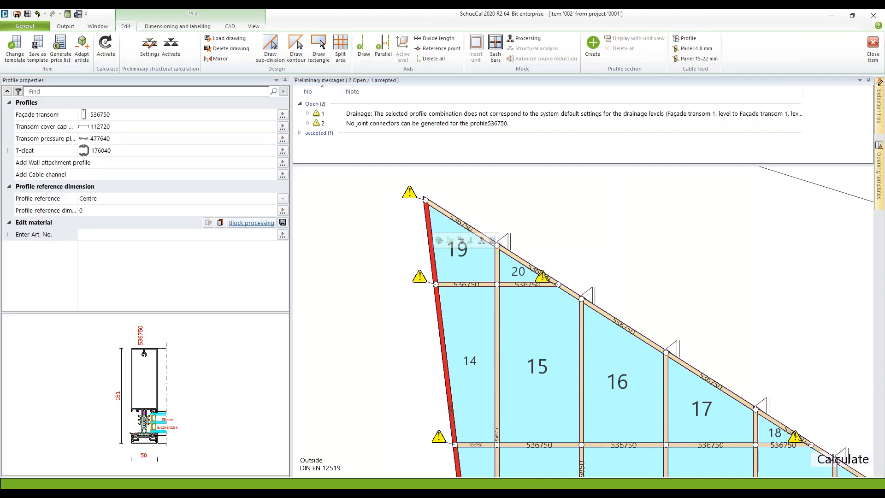
left_click(282, 114)
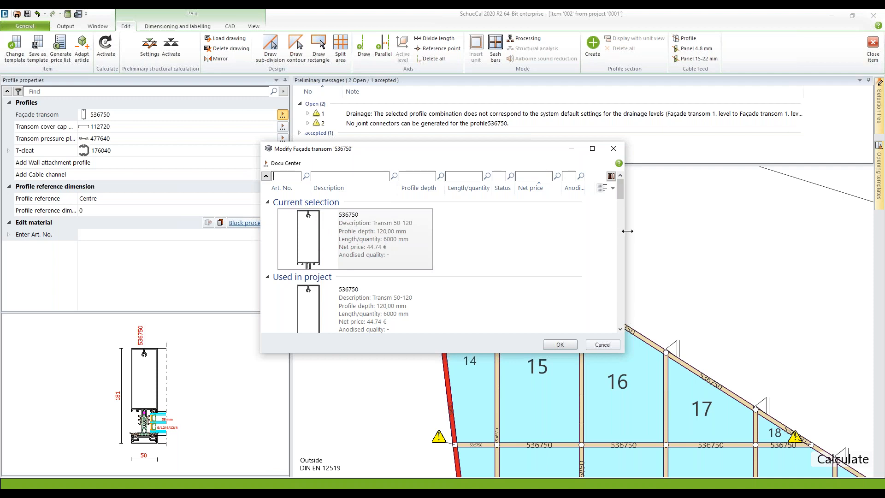
left_click_drag(627, 231, 718, 231)
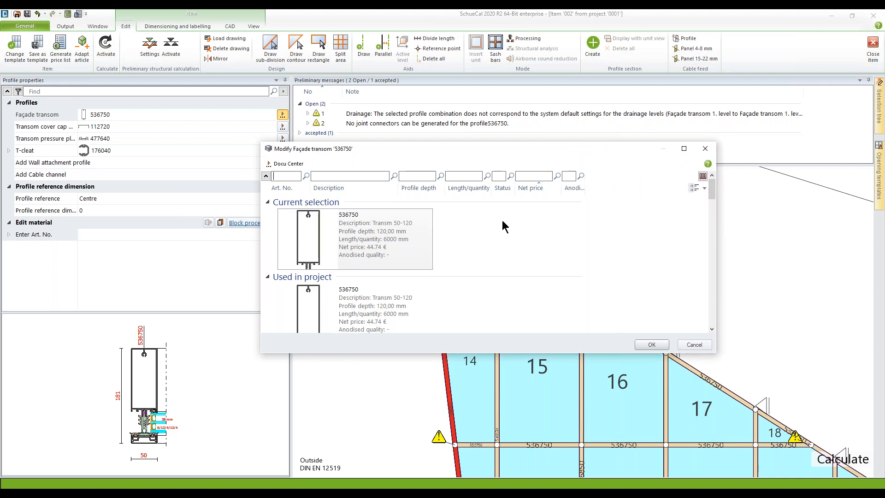
right_click(454, 189)
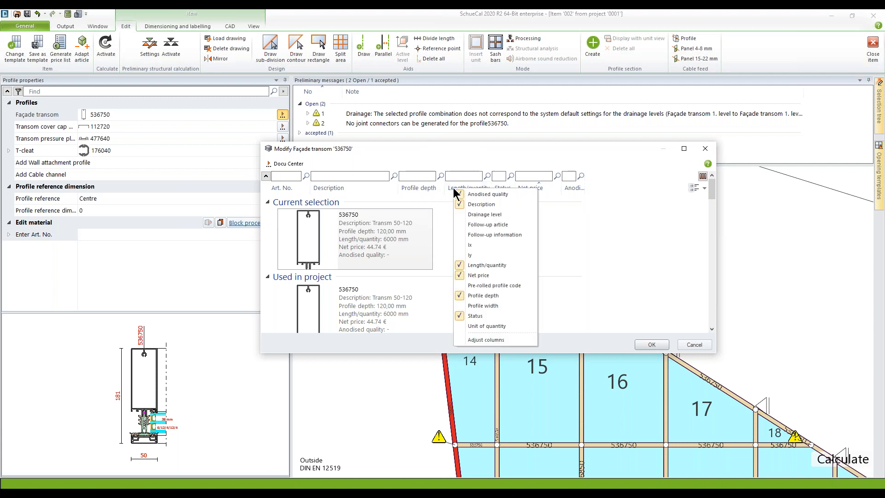
left_click(467, 214)
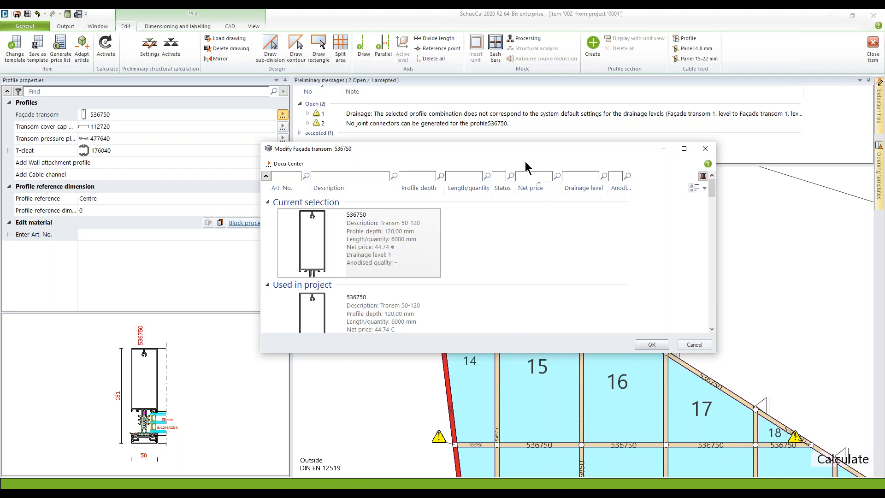
Step: Filter the transom articles by drainage level 2 and assign article 322360 to the façade's slanted left edge
left_click_drag(517, 150, 516, 59)
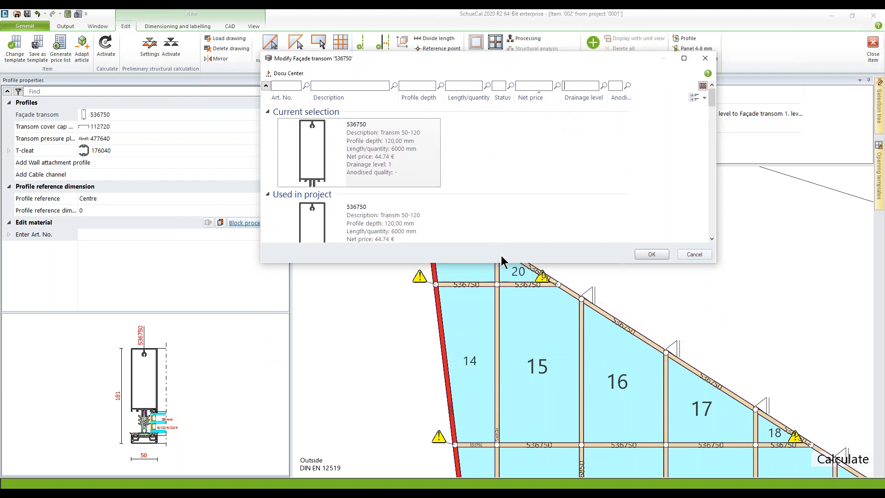
left_click_drag(502, 337, 502, 393)
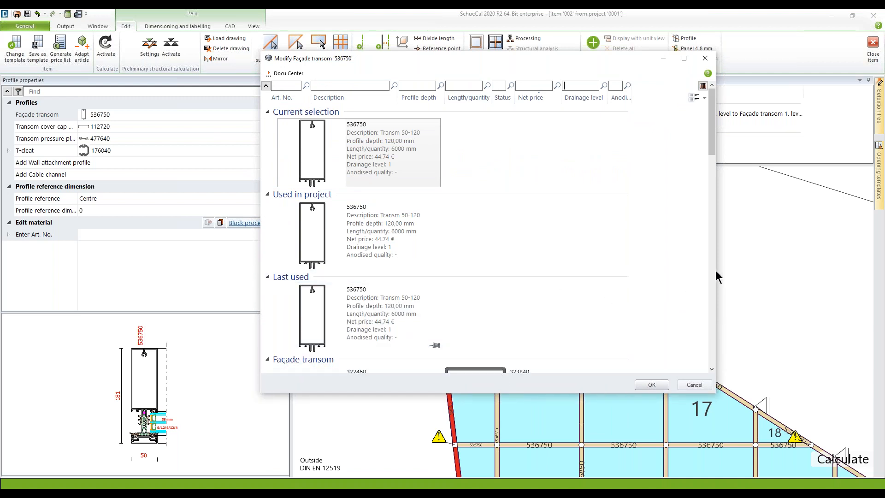
left_click_drag(718, 269, 788, 268)
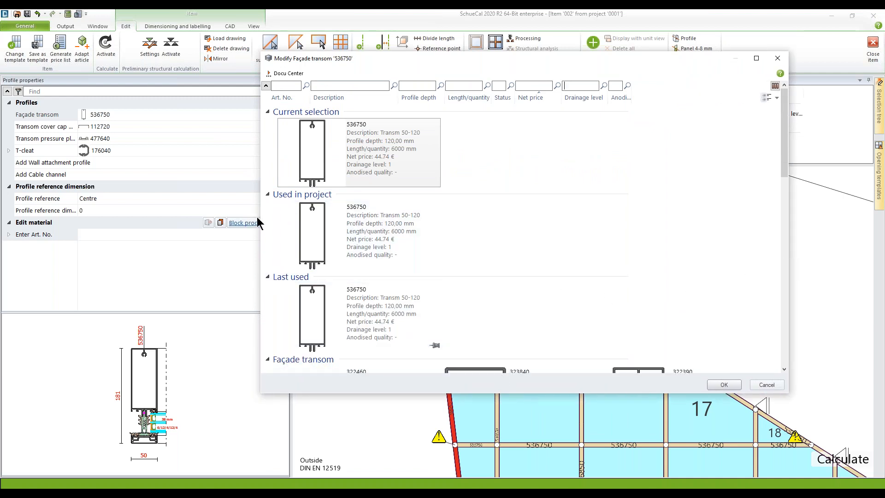
left_click_drag(260, 215, 153, 216)
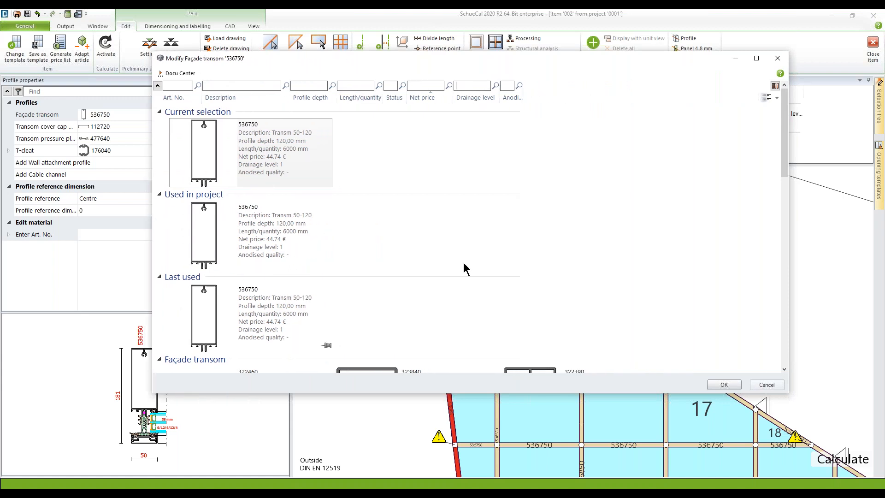
scroll(463, 262, "down", 2)
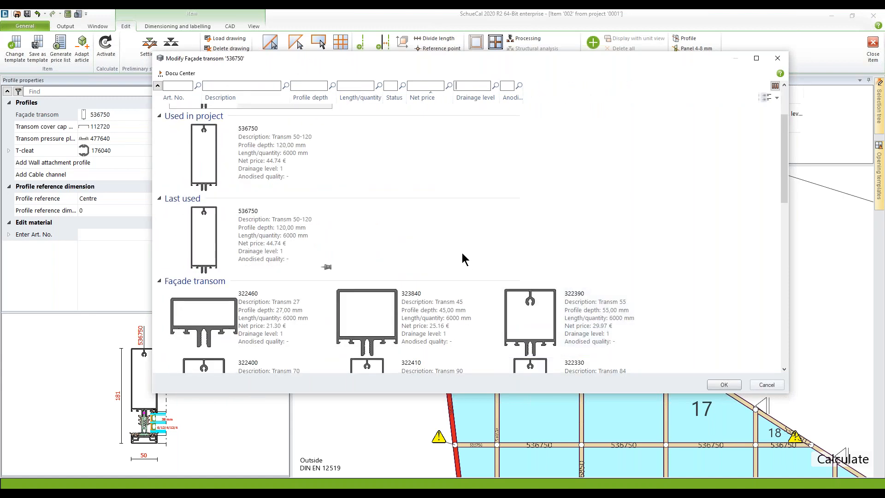
scroll(463, 257, "up", 2)
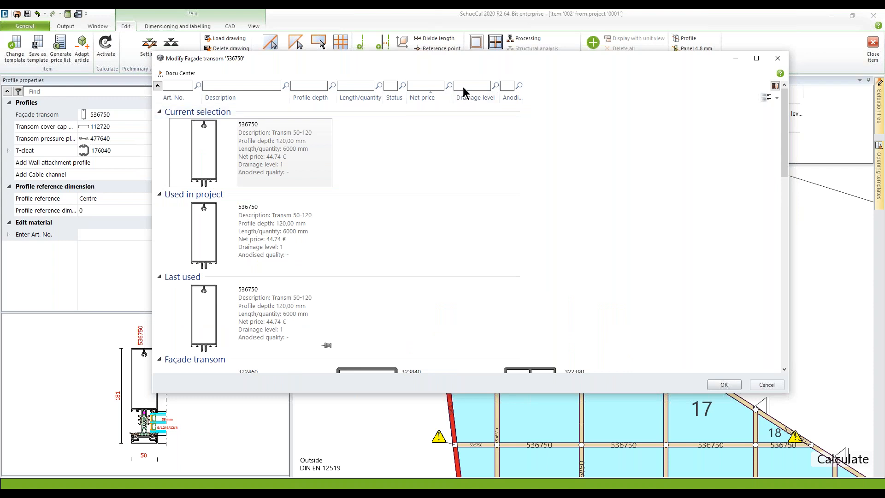
type("2")
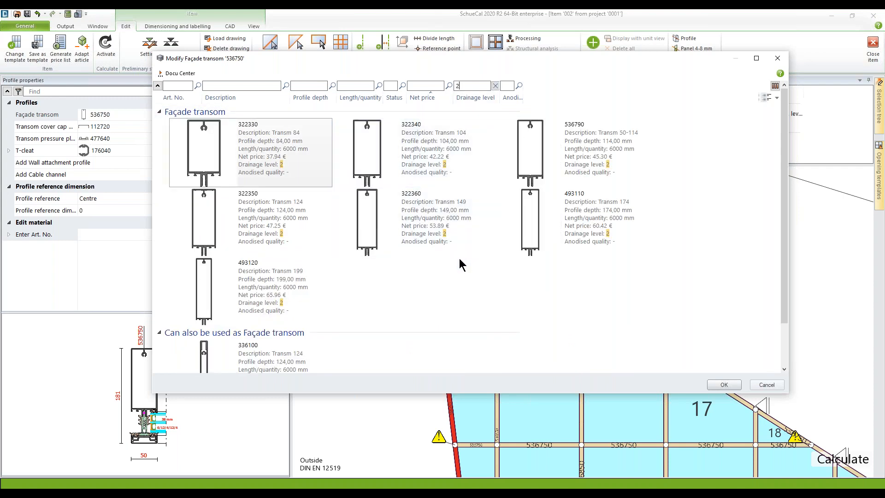
left_click(412, 221)
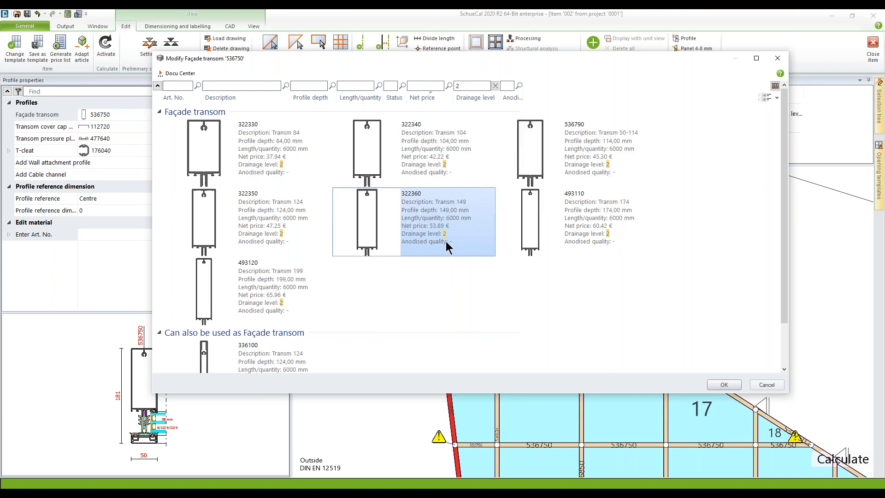
left_click(724, 385)
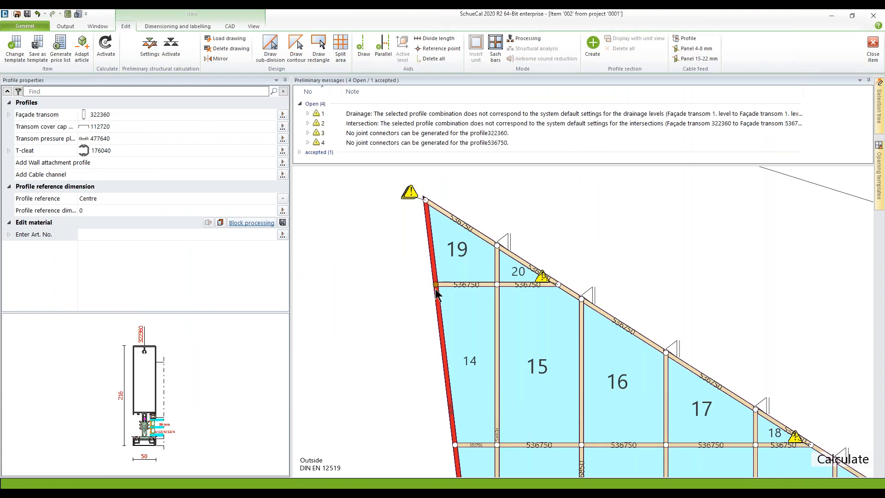
Step: Assign transom article 322360 to the sloping outer edge profiles at fields 20, 18, 13 and 6
scroll(681, 253, "down", 3)
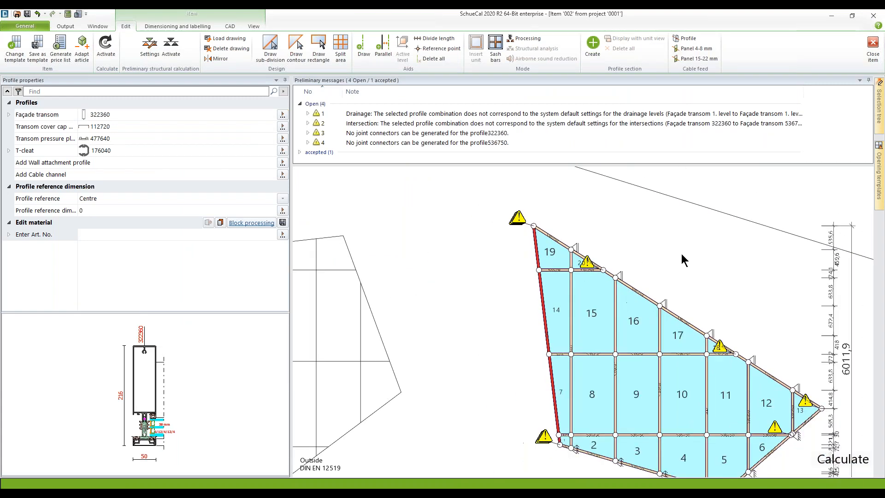
middle_click_drag(681, 252, 615, 238)
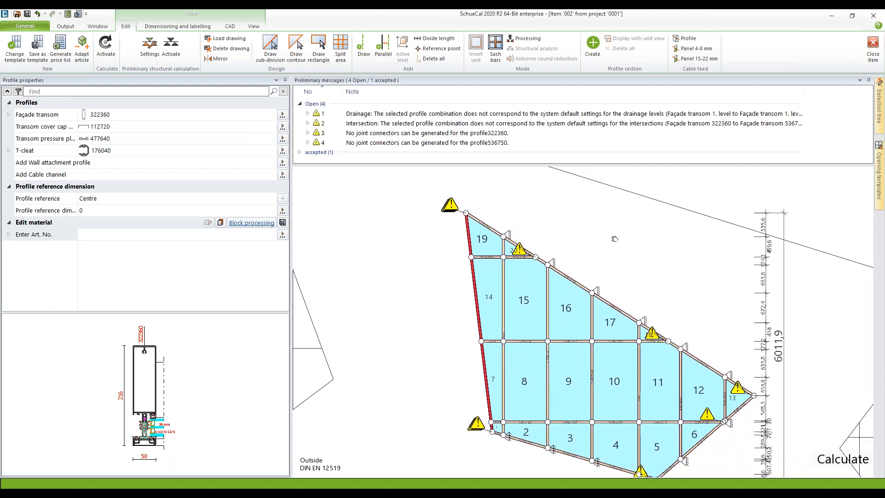
left_click(514, 250)
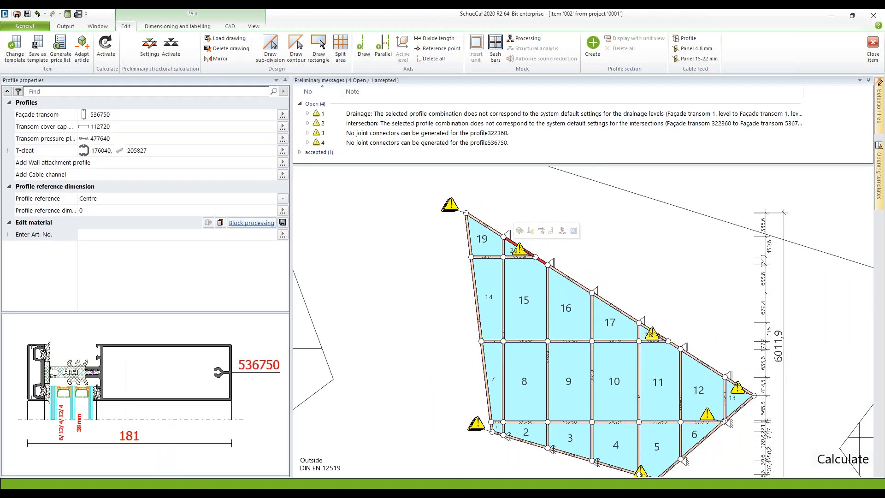
left_click(646, 329, "ctrl")
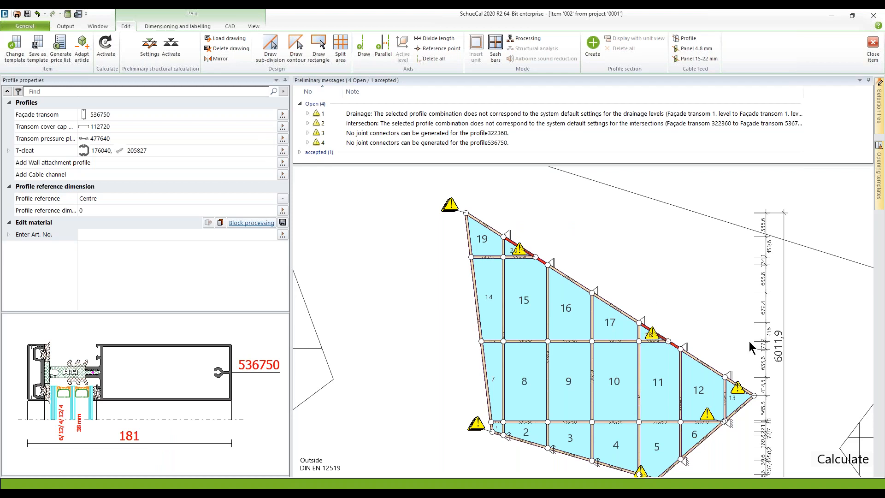
scroll(749, 396, "up", 3)
left_click(738, 389, "ctrl")
scroll(736, 361, "down", 2)
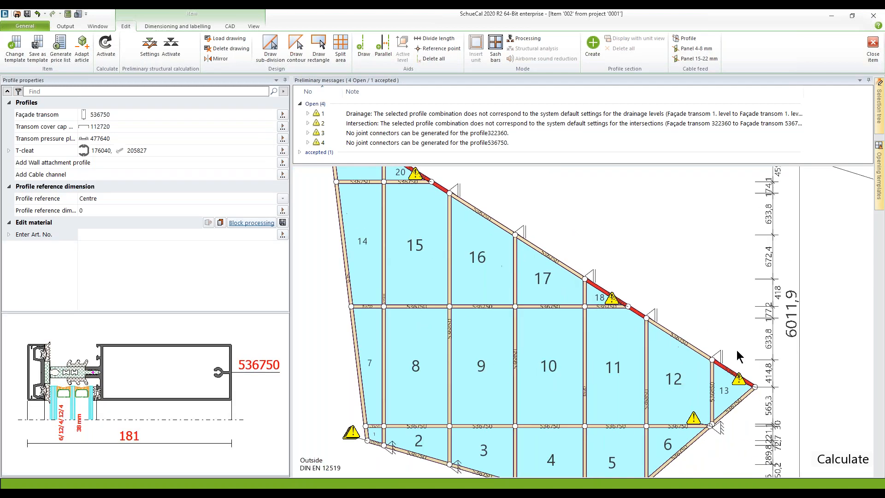
left_click(699, 442, "ctrl")
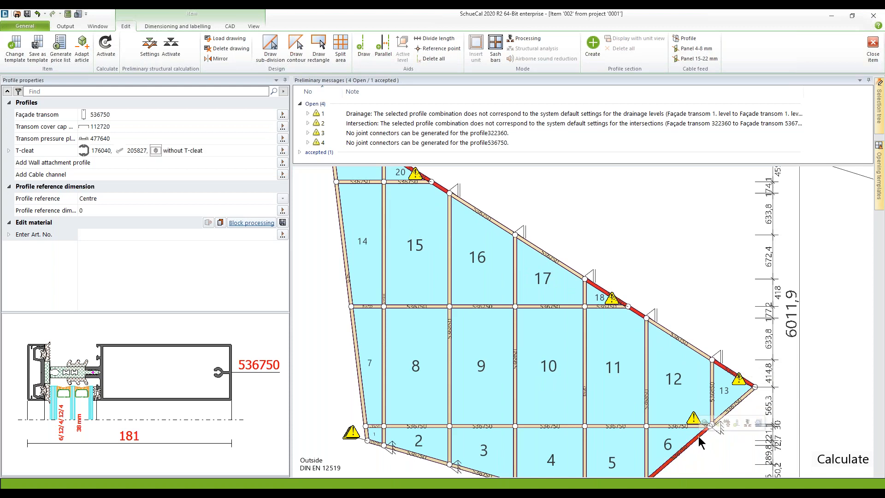
left_click(283, 114)
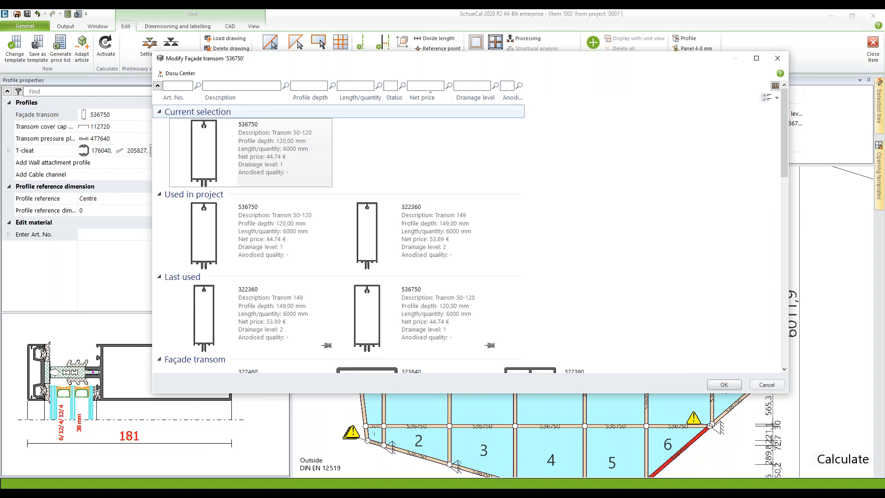
double_click(406, 233)
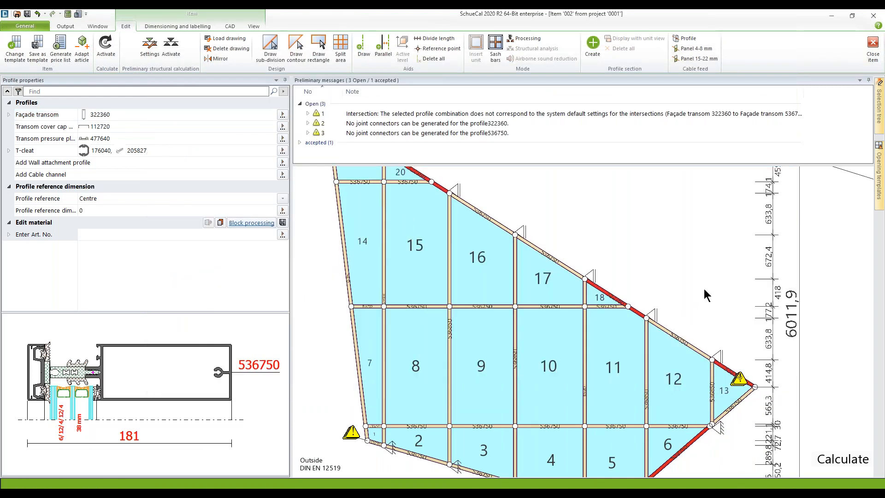
Step: Assign transom article 322360 to the short outer edge profile beneath field 1
scroll(617, 265, "down", 3)
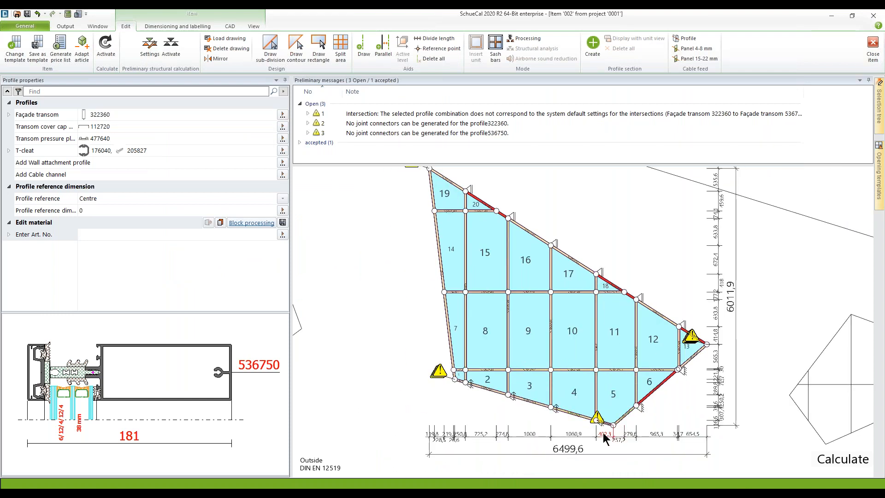
scroll(603, 437, "up", 3)
mouse_move(609, 423)
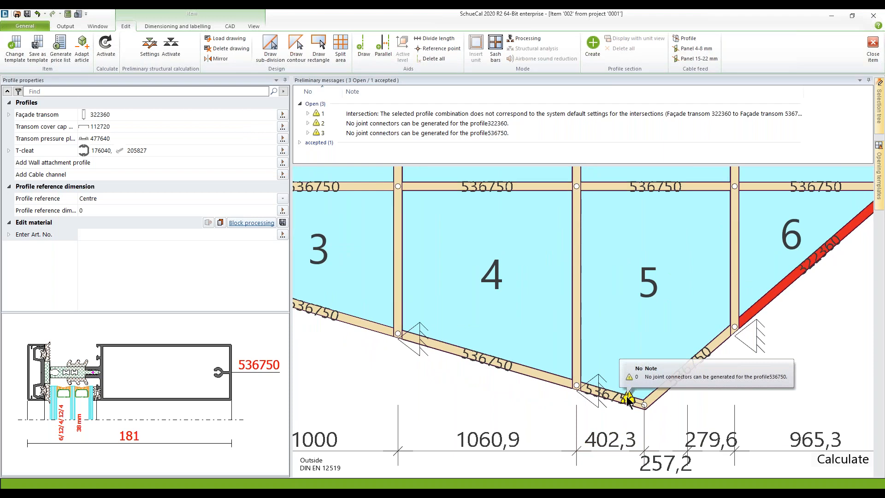
scroll(338, 382, "down", 4)
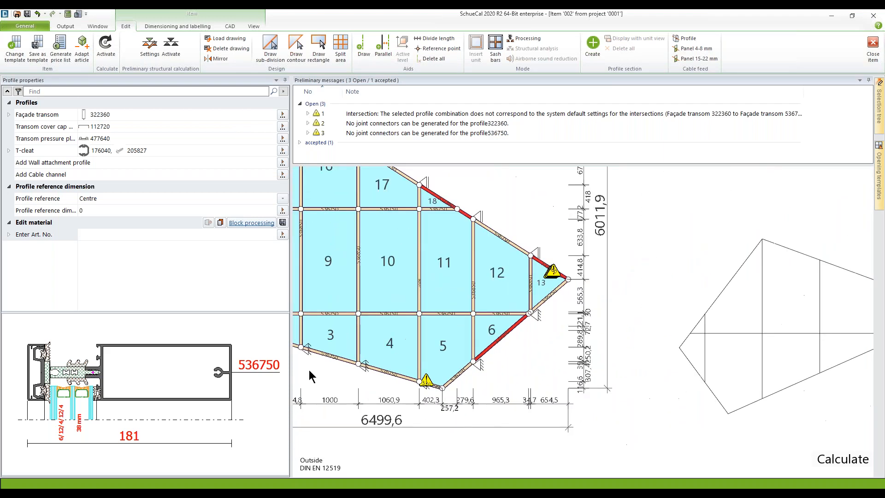
middle_click_drag(309, 370, 572, 364)
scroll(487, 307, "up", 3)
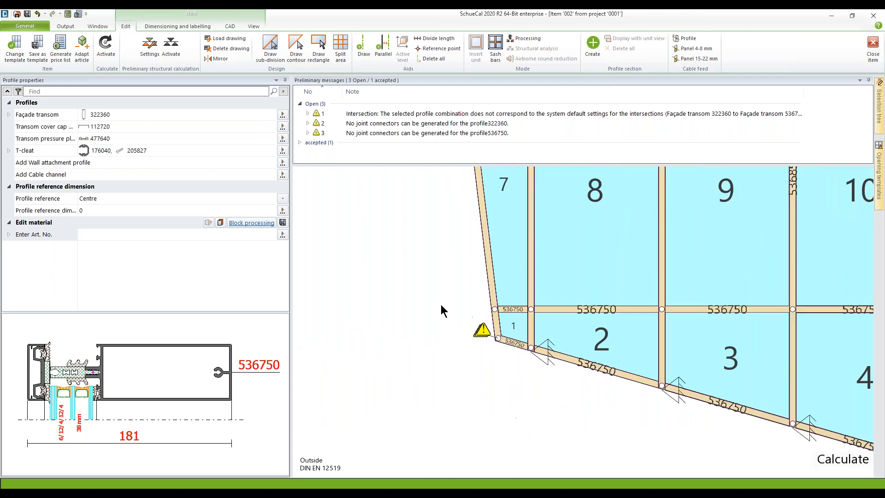
scroll(440, 304, "up", 1)
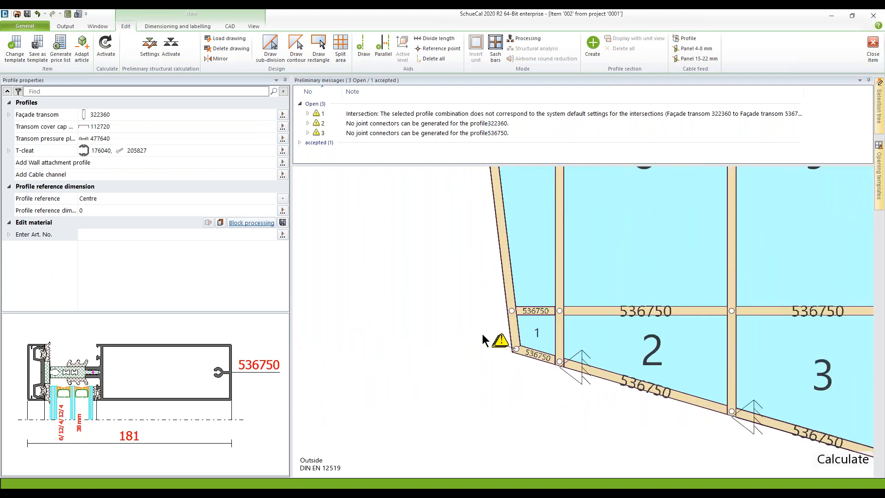
left_click(535, 356)
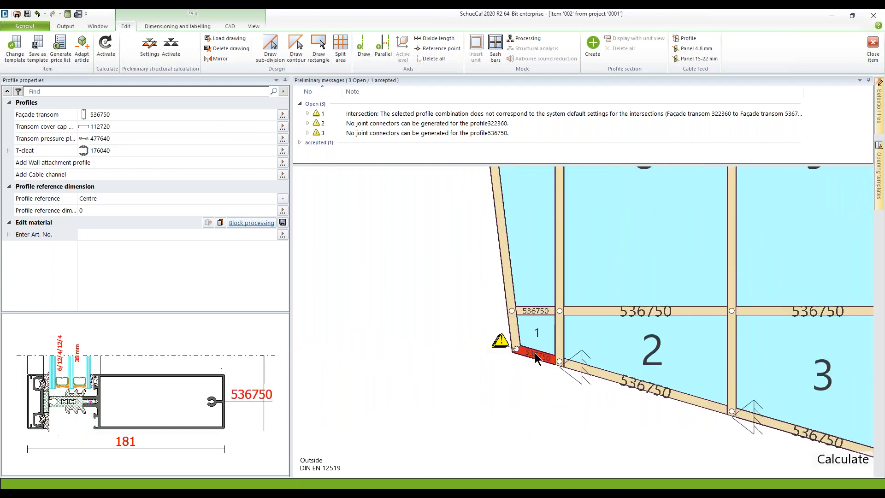
left_click(282, 114)
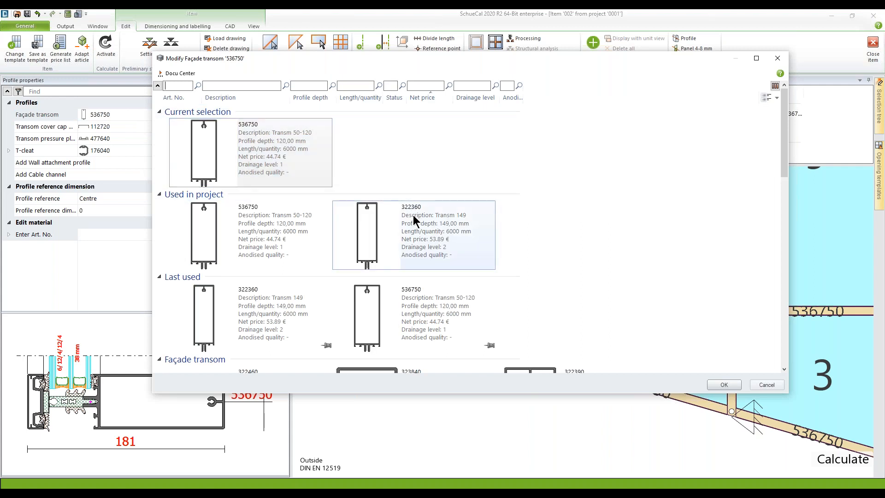
left_click(413, 219)
left_click(732, 386)
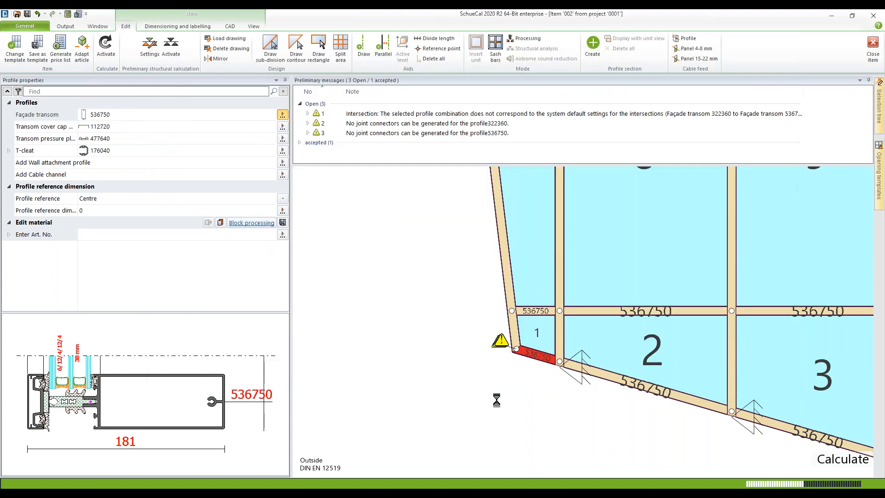
Step: Change the intersection at field 1's lower-left corner so the slanted left edge runs through and the lower transom butts against it
scroll(480, 369, "down", 1)
scroll(480, 370, "down", 2)
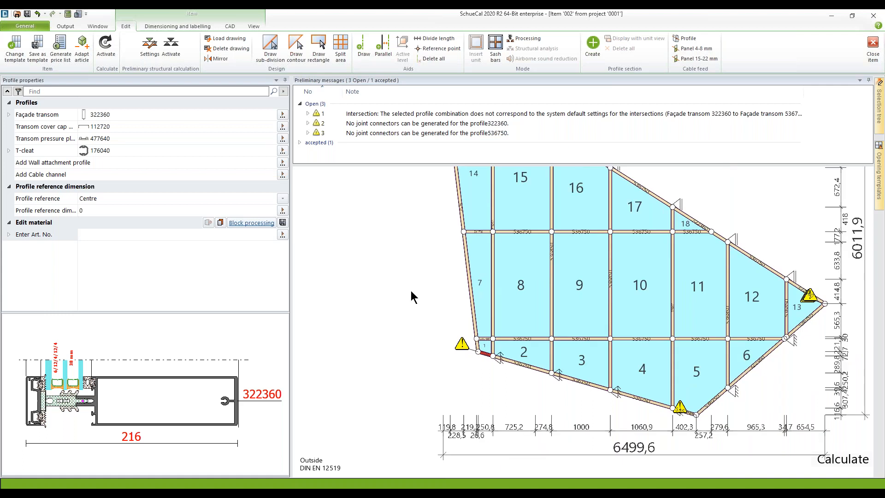
scroll(481, 355, "up", 3)
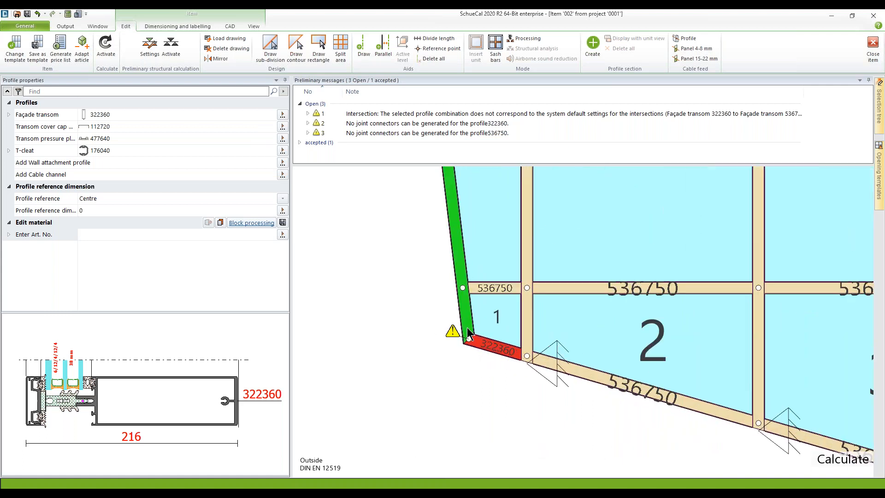
scroll(468, 333, "up", 3)
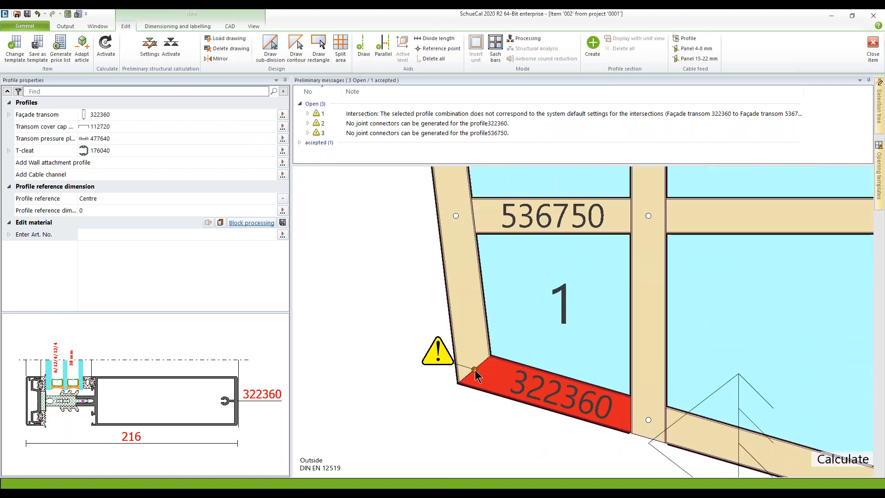
left_click(474, 370)
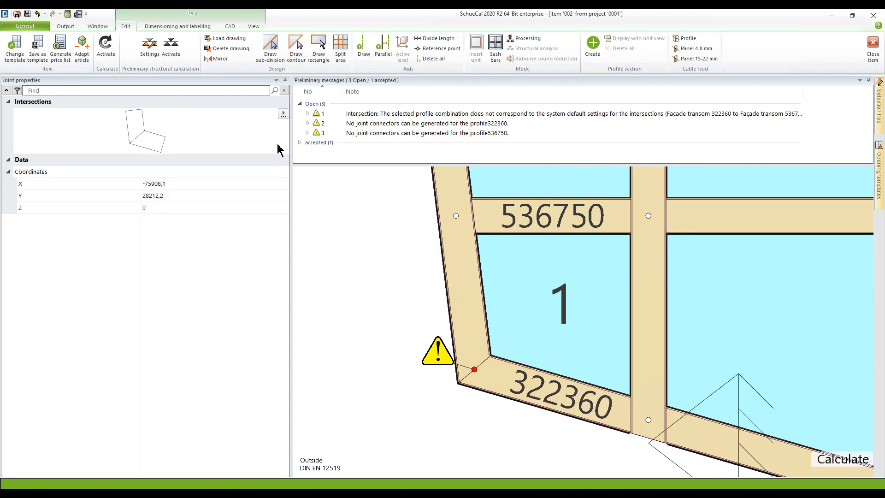
left_click(283, 113)
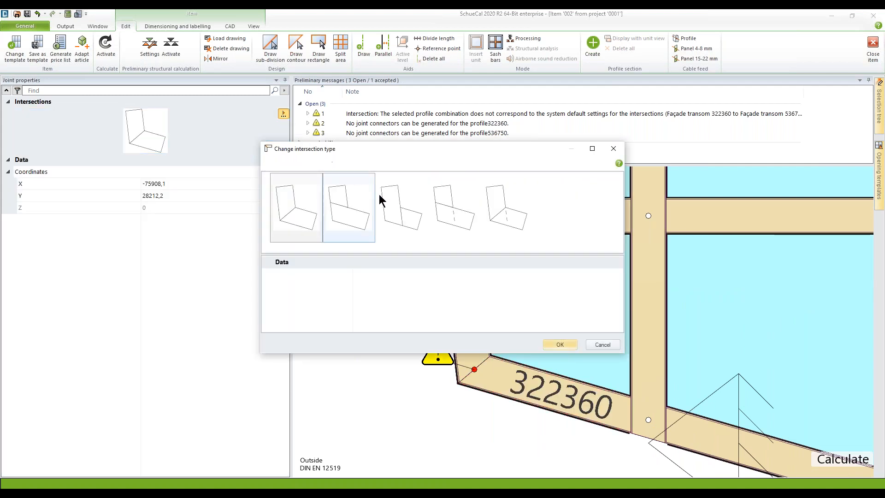
left_click(390, 212)
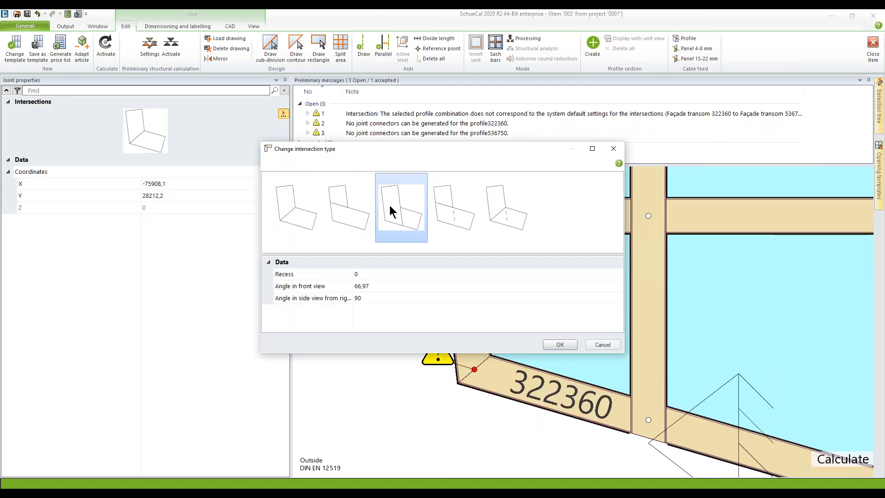
left_click(560, 344)
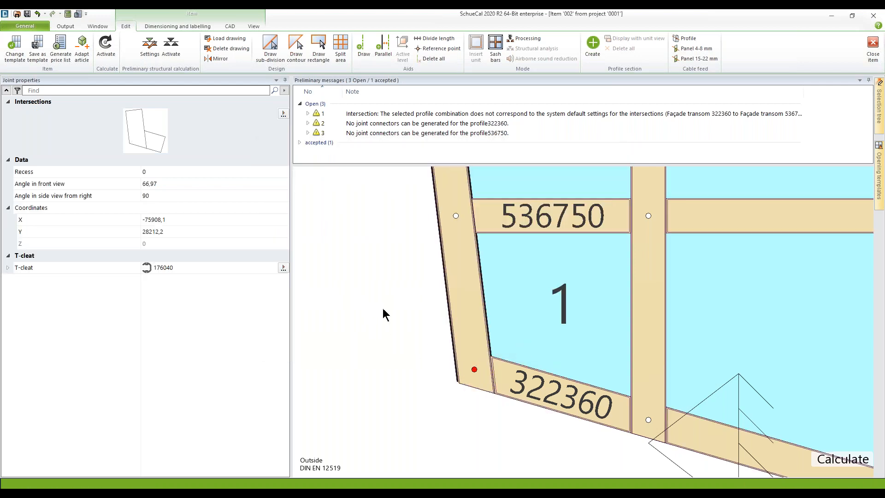
Step: Change the intersection at the façade's upper-left peak by field 19 so the slanted left edge runs through and the sloping upper transom butts against it
scroll(382, 308, "down", 5)
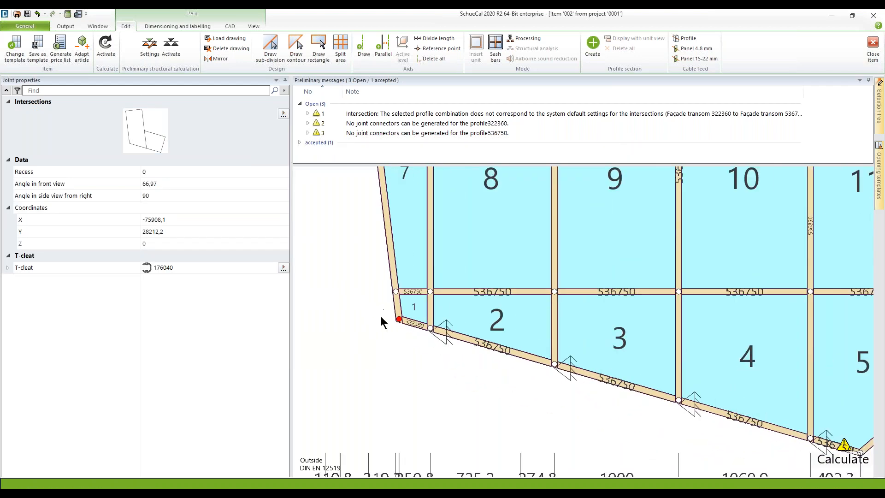
scroll(380, 317, "down", 3)
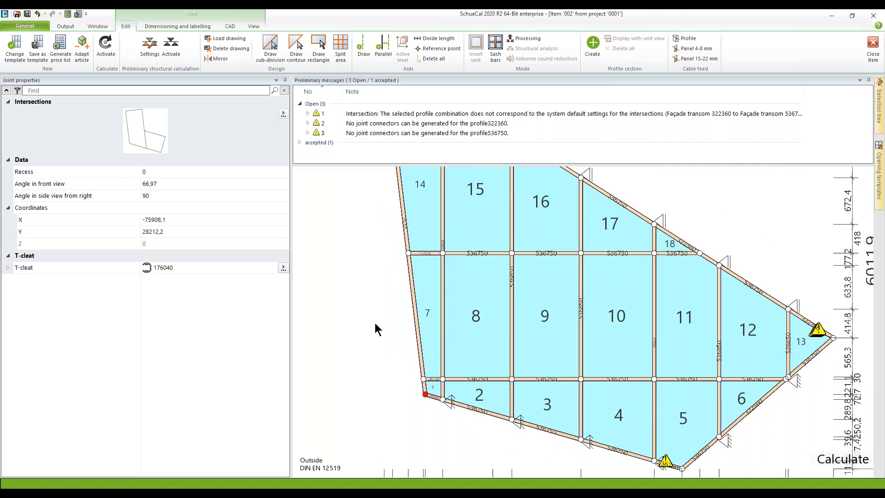
scroll(374, 322, "down", 4)
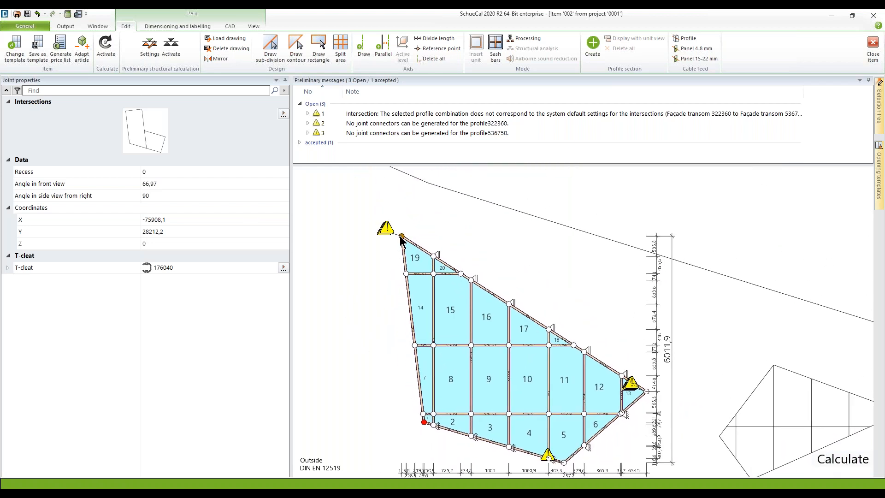
left_click(401, 236)
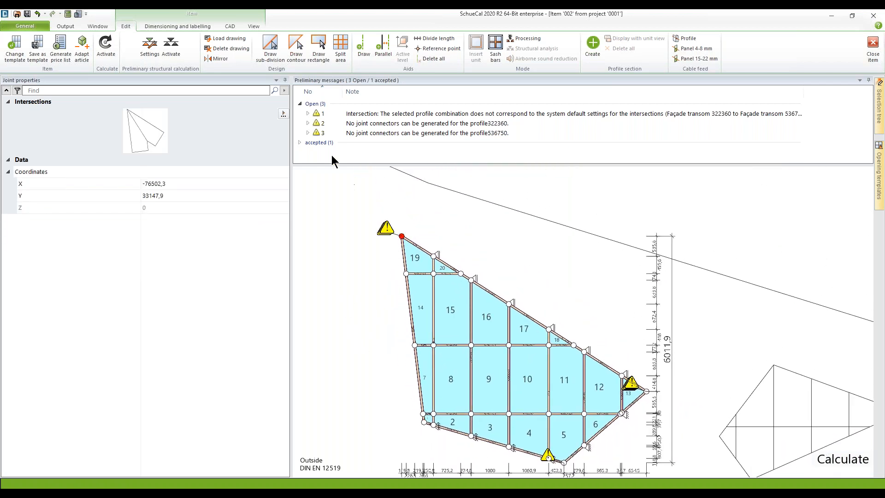
left_click(283, 114)
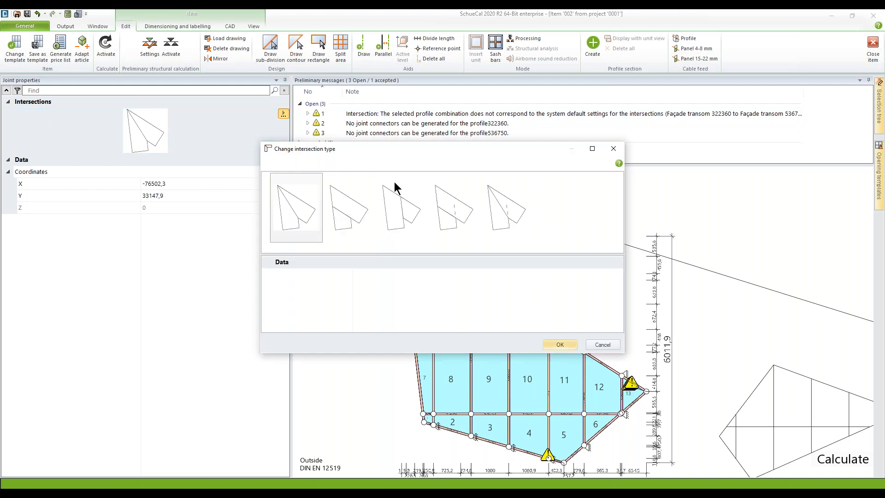
left_click(400, 198)
left_click(559, 344)
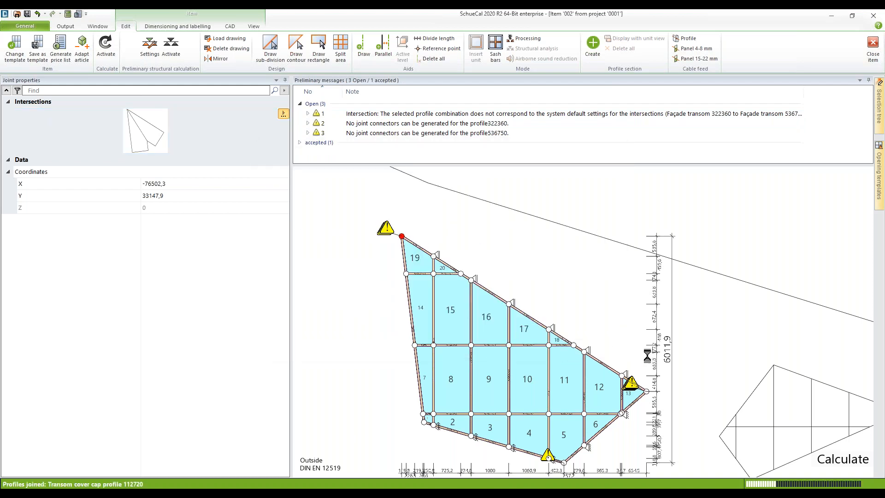
Step: Change the intersection at the façade's right tip by field 13 so the upper edge profile runs through and the lower one butts against it
scroll(654, 398, "up", 4)
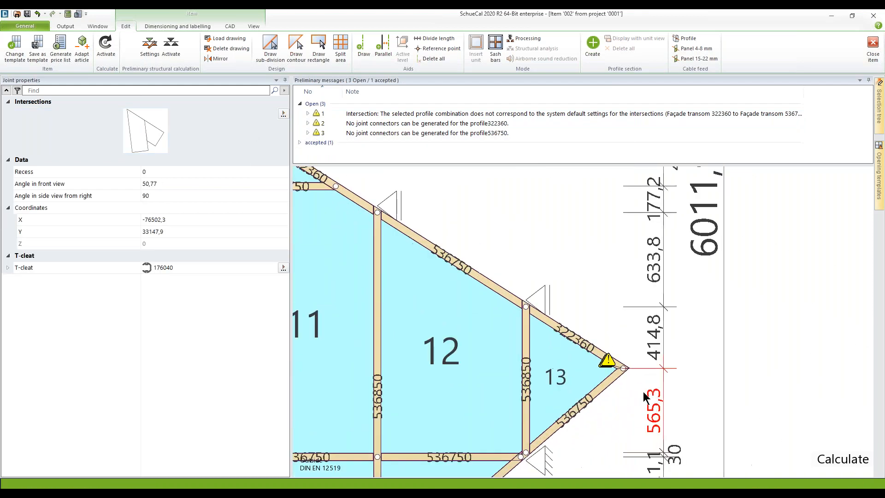
left_click(623, 367)
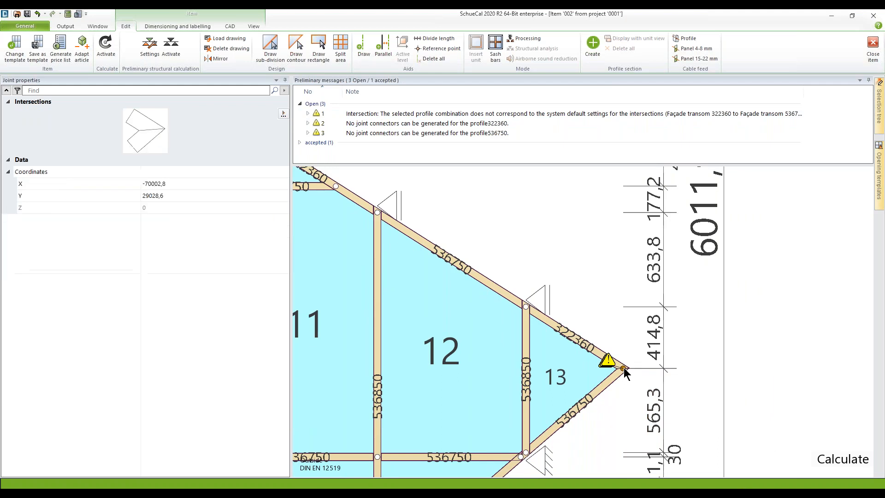
left_click(283, 113)
left_click(400, 216)
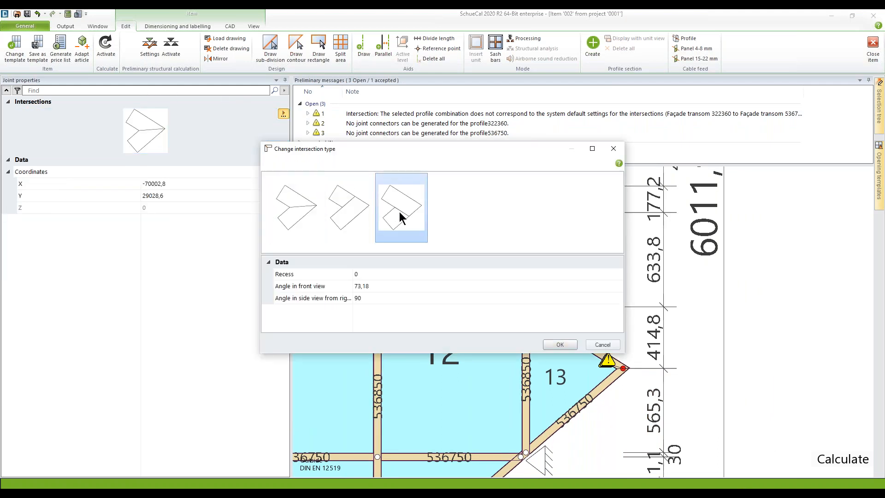
left_click(566, 344)
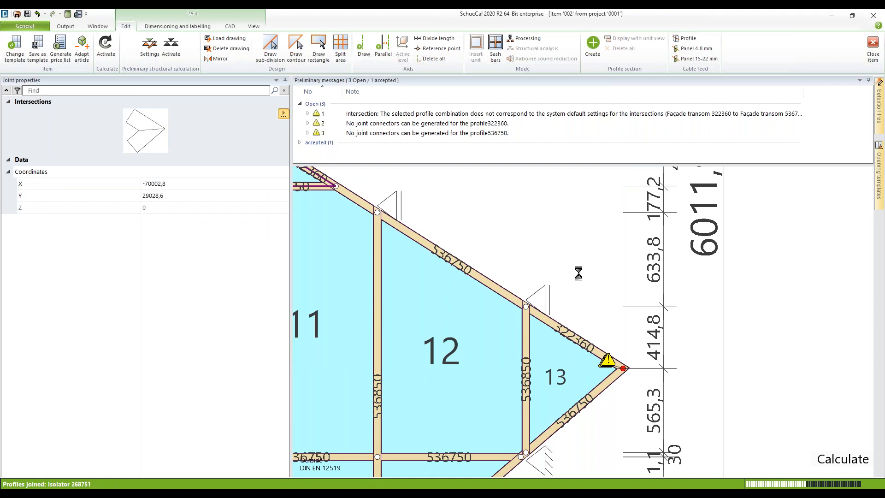
Step: Change the intersection at the façade's lowest corner beneath field 5 so the rising right edge runs through and the left transom butts against it
scroll(416, 466, "down", 4)
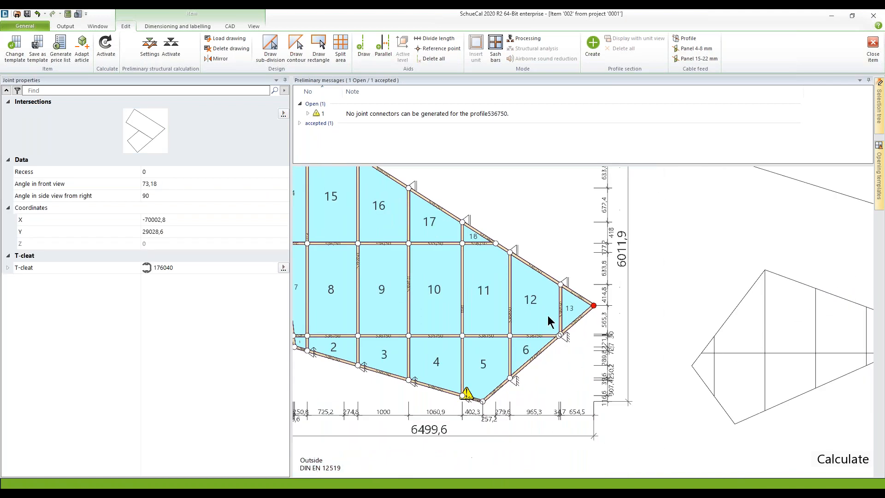
scroll(479, 410, "up", 5)
left_click(486, 385)
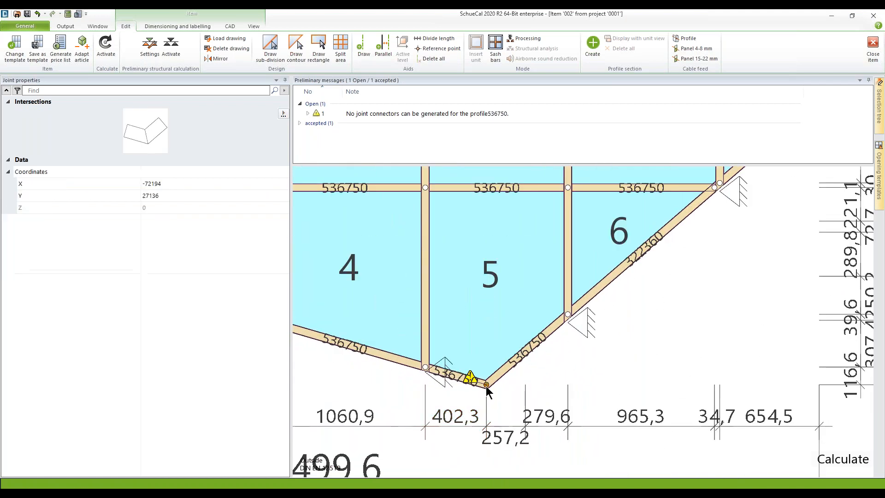
left_click(283, 114)
left_click(417, 231)
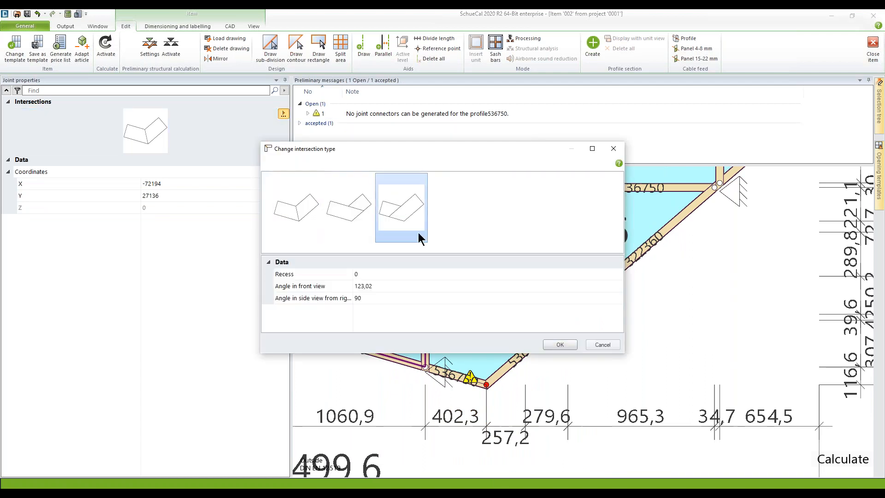
left_click(551, 343)
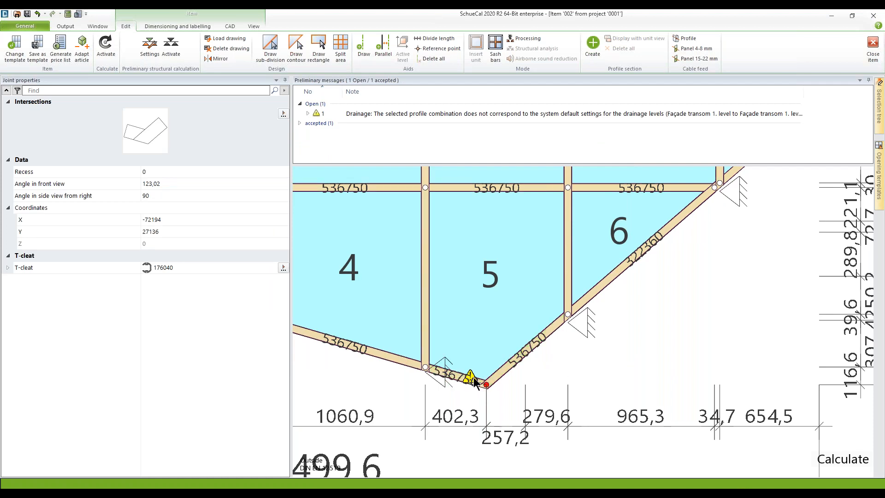
Step: Assign transom article 322360 to the rising edge profile at the lower right of field 5
mouse_move(475, 382)
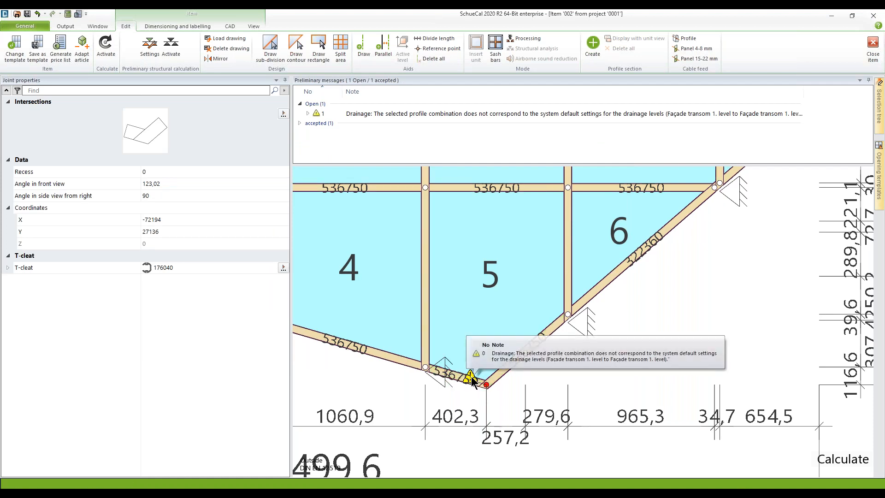
left_click(498, 377)
left_click(282, 114)
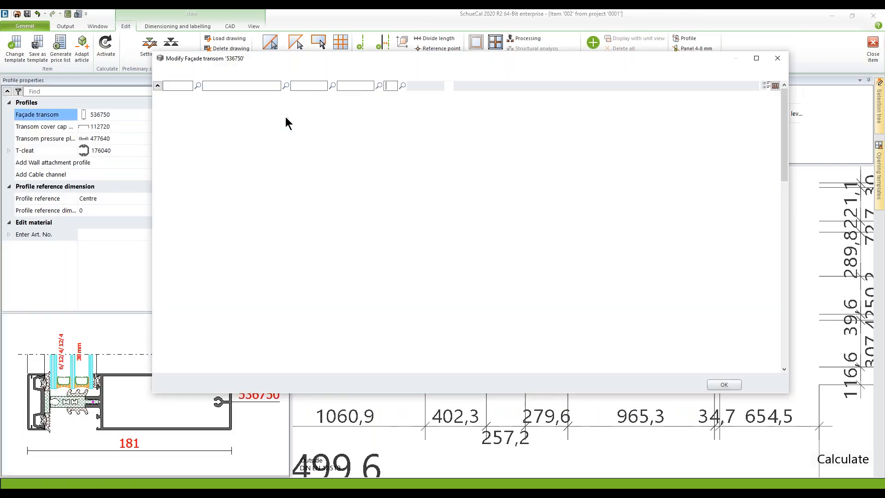
left_click(406, 239)
double_click(406, 236)
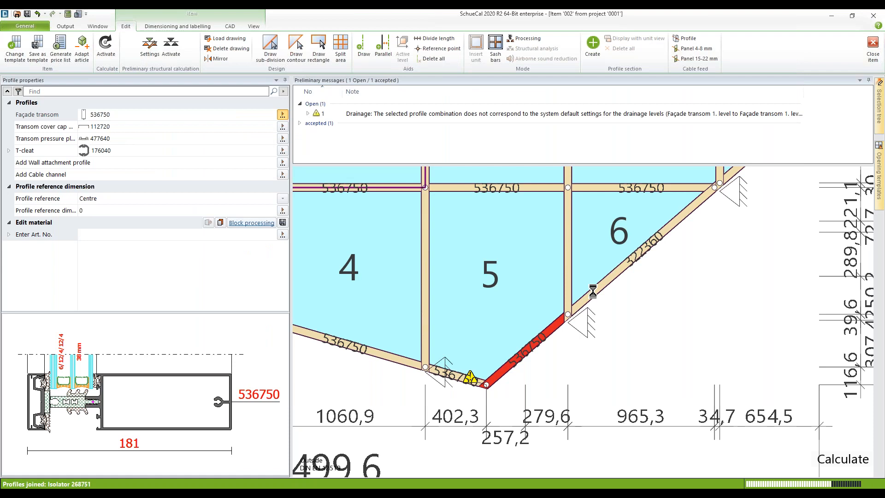
scroll(746, 358, "down", 2)
scroll(746, 359, "down", 2)
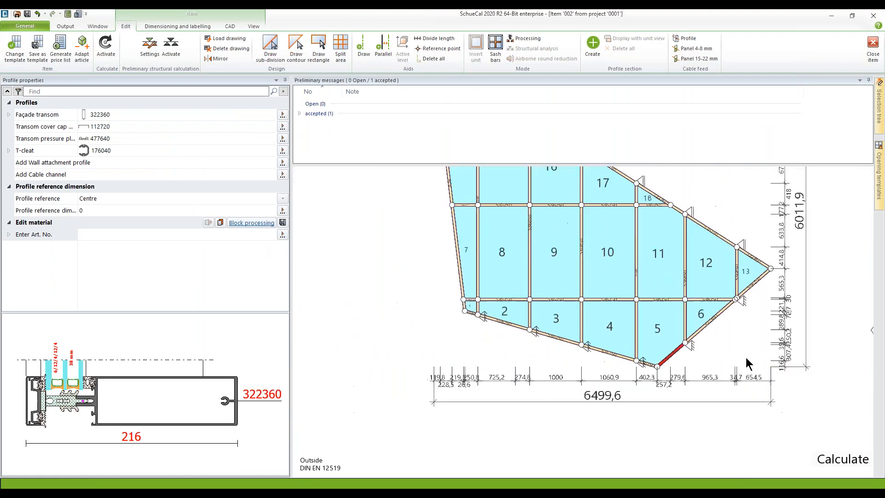
Step: Delete the loaded background drawing from the façade item, and save and close the item
middle_click_drag(746, 361, 672, 423)
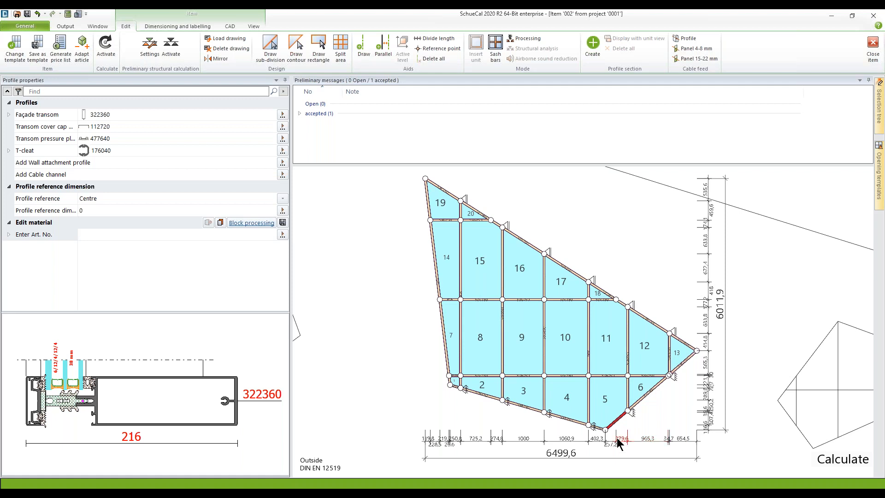
left_click(680, 404)
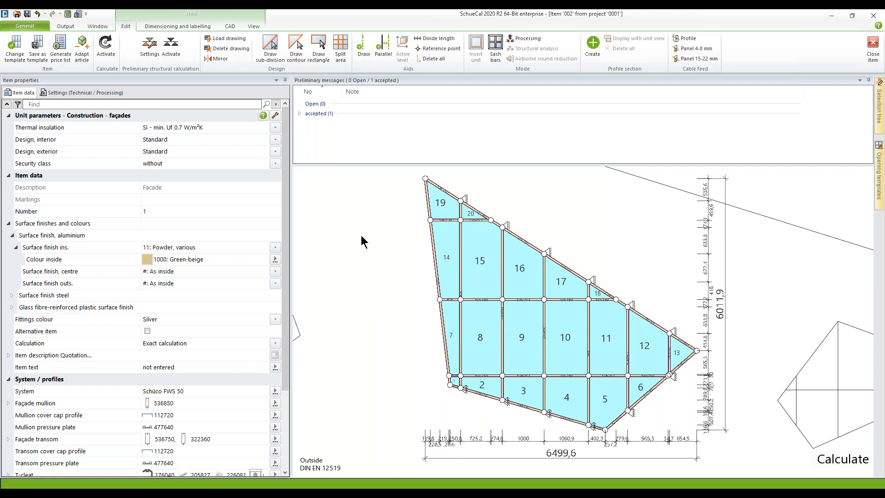
left_click(239, 49)
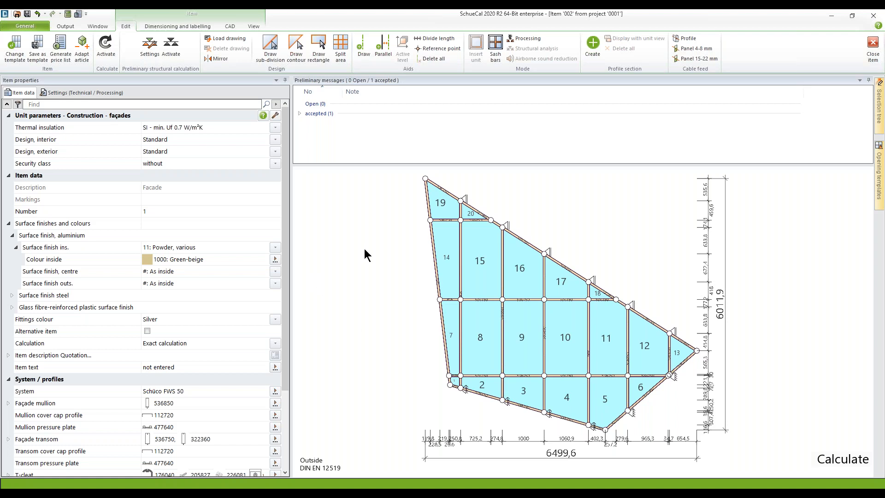
left_click(27, 14)
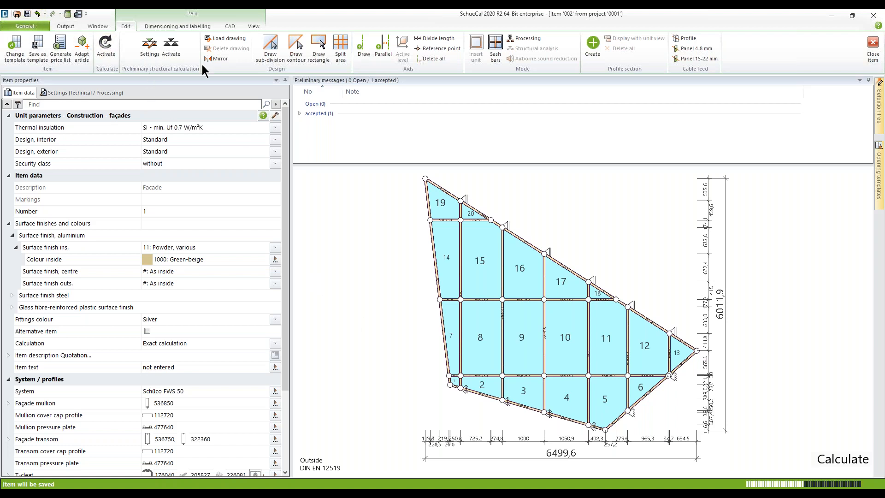
left_click(872, 51)
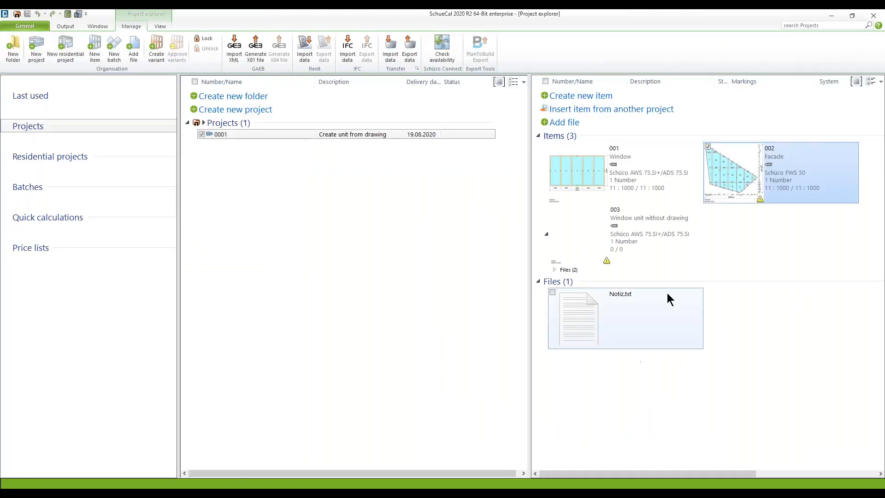
Step: Open item 003, the window unit without drawing, and start a contour at the point 0, 0
double_click(571, 227)
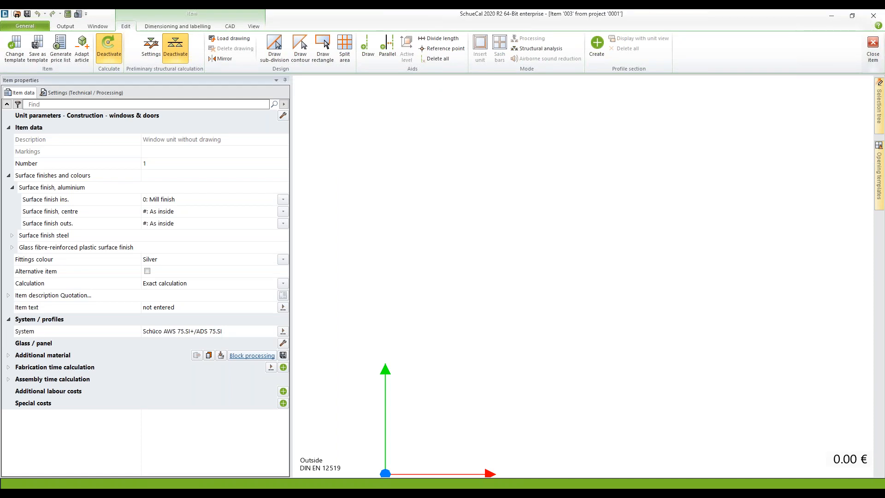
scroll(427, 290, "down", 1)
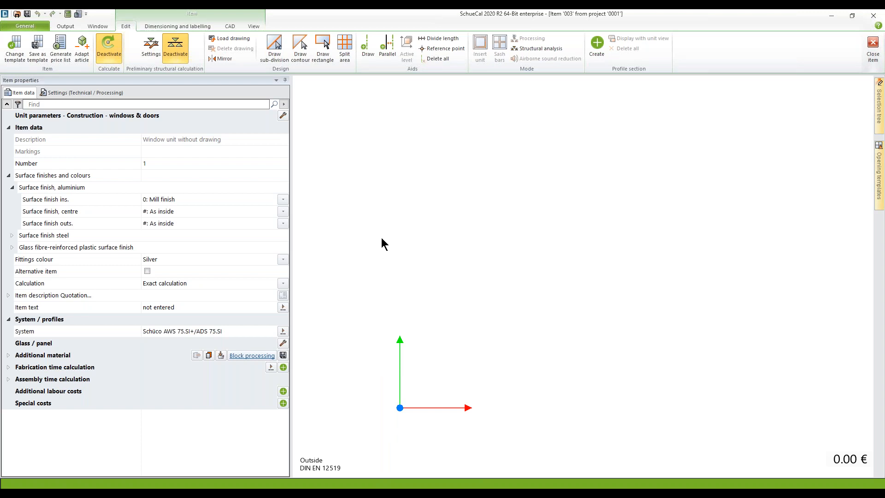
left_click(299, 45)
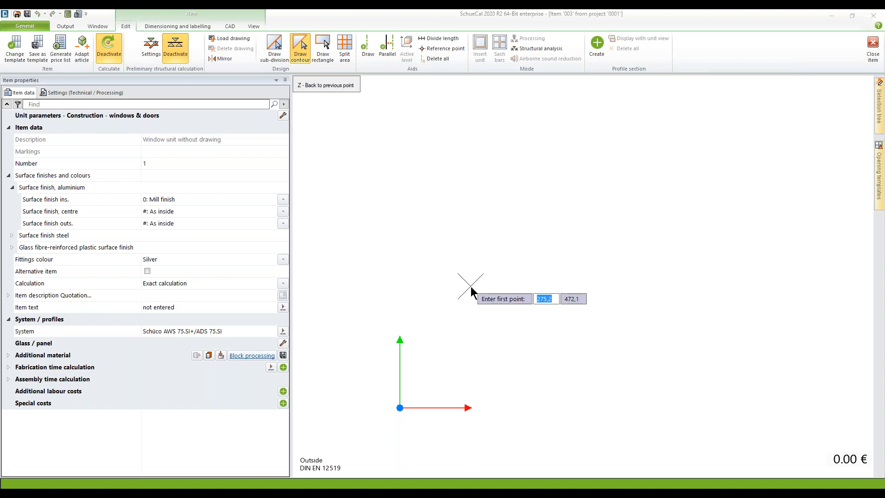
type("0")
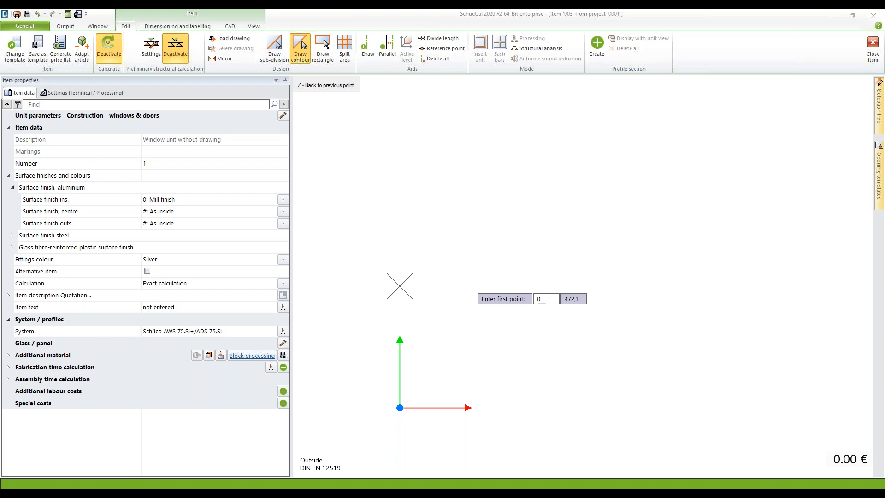
key("Tab")
type("0")
key("Return")
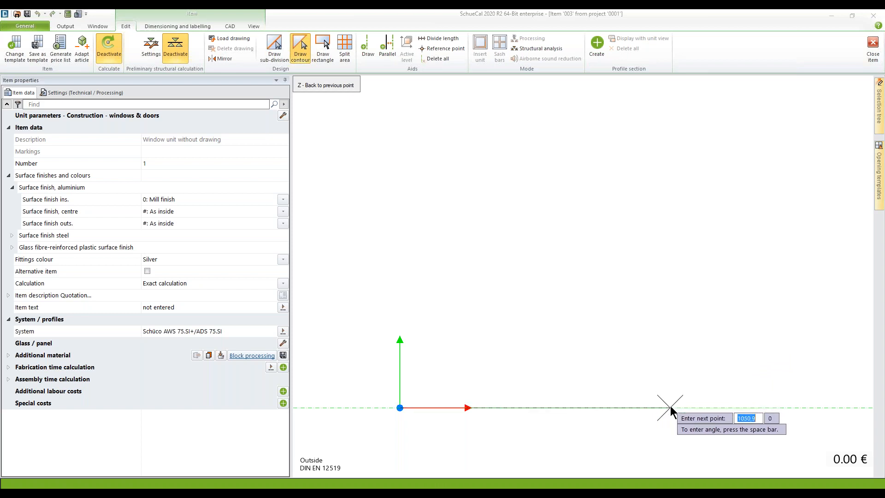
Step: Add the first horizontal contour segment with an X distance of 2500 and a Y distance of 0
type("2")
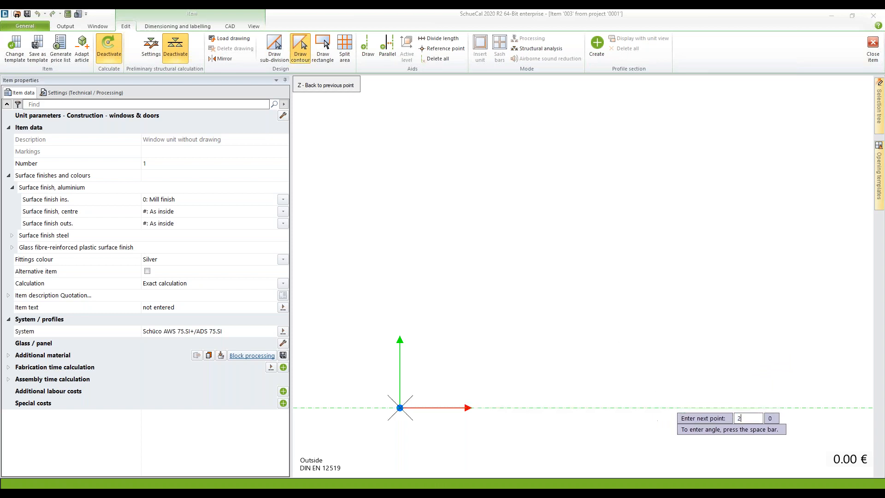
type("500")
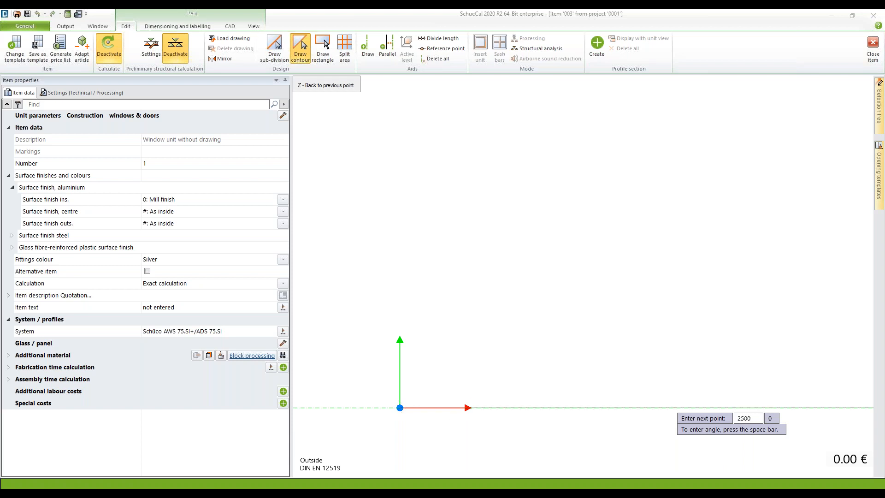
key("Tab")
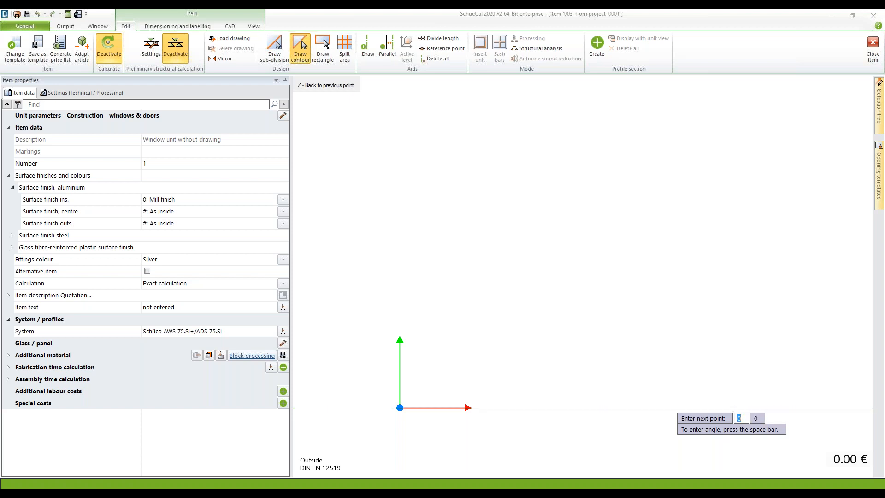
key("Return")
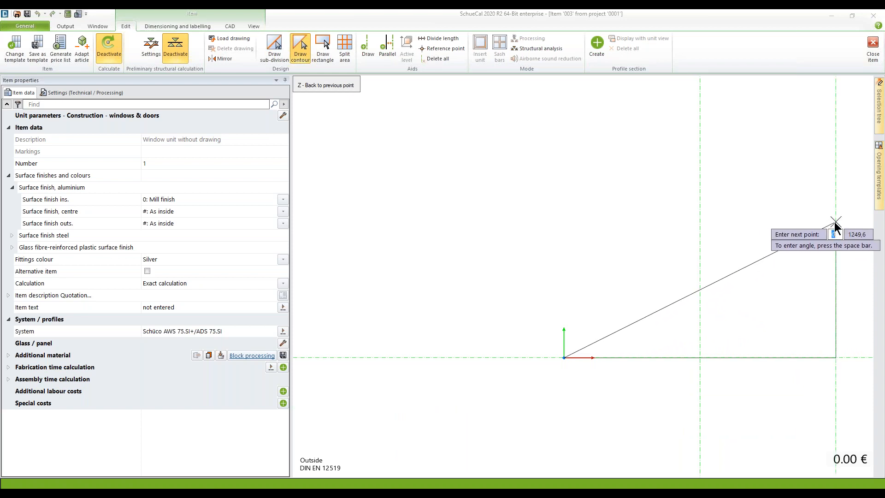
Step: Extend the contour's base horizontally with a further point at X distance 2000 and Y distance 0
type("200")
type("000")
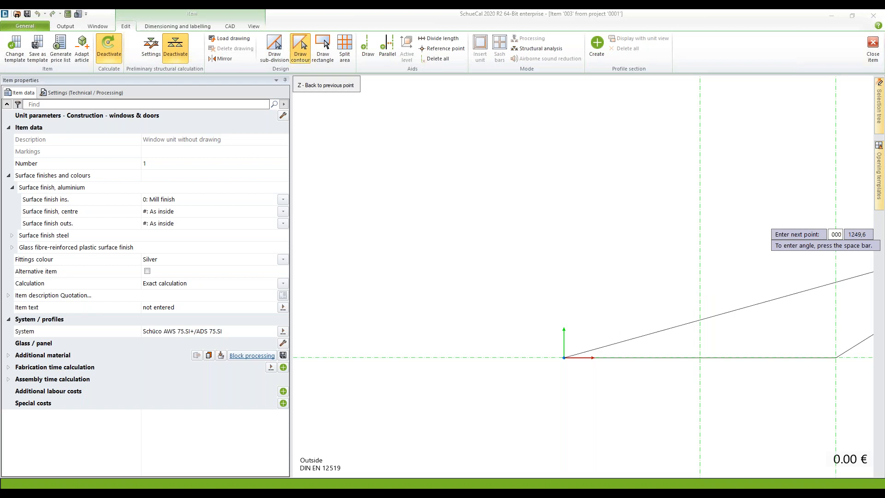
key("Tab")
type("0")
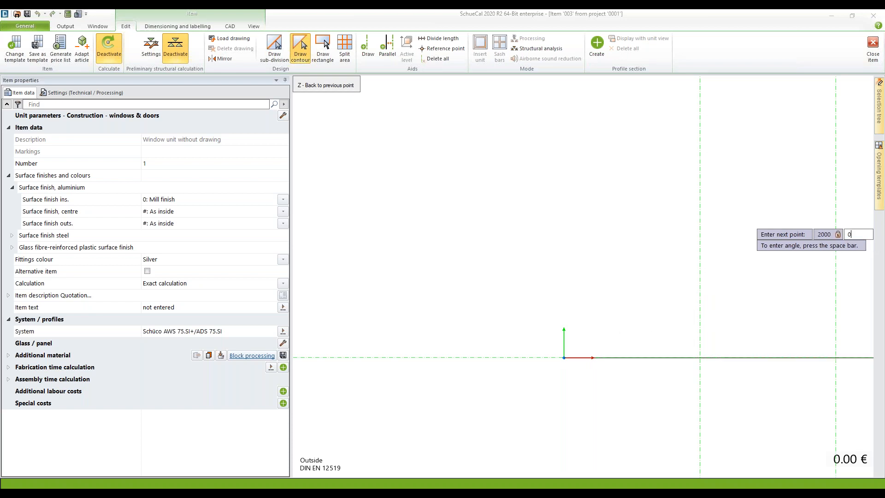
key("Return")
Step: Add a vertical contour segment rising 2000 from the end of the base, with an X distance of 0
scroll(801, 224, "down", 3)
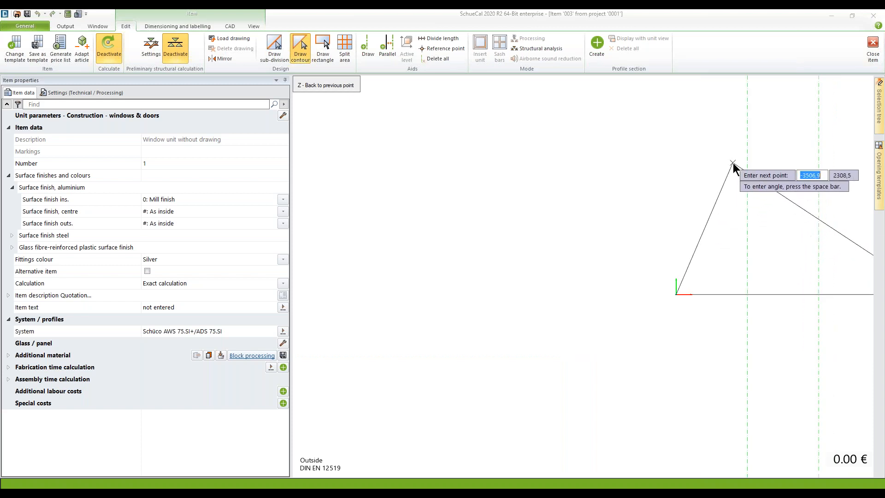
scroll(705, 178, "down", 3)
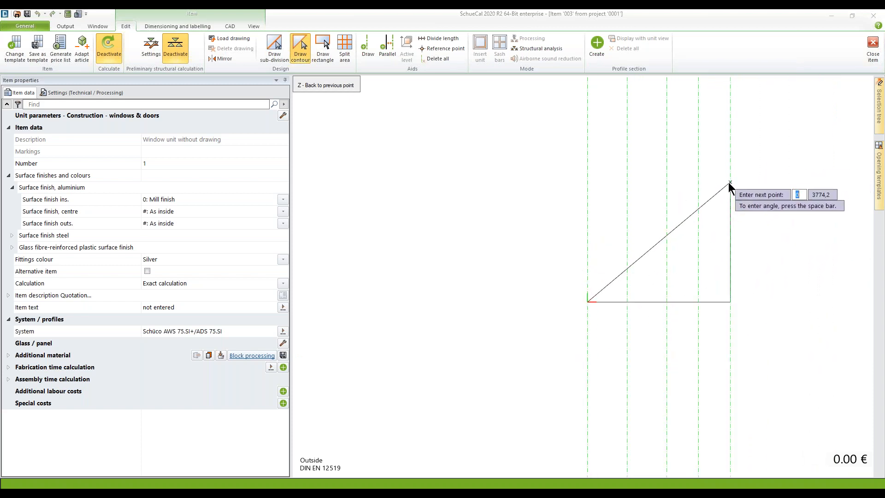
key("Tab")
type("200")
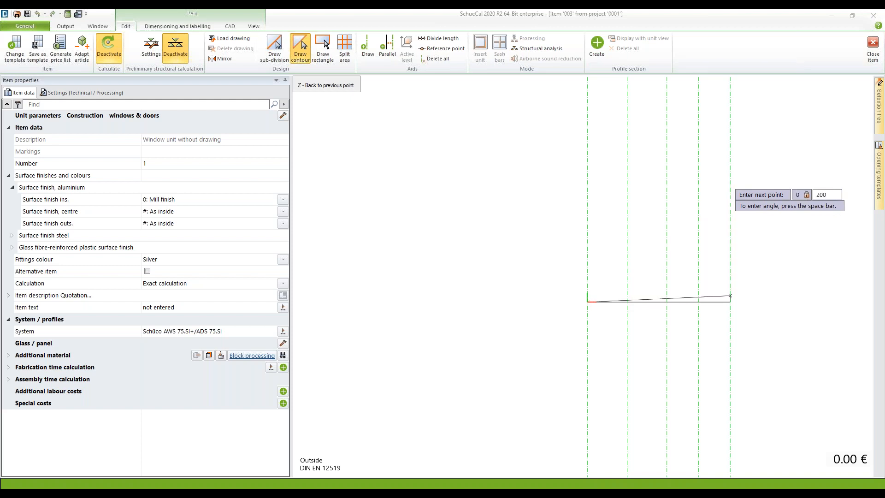
type("0")
key("Return")
Step: Add a sloping contour segment from the top of the vertical side at an angle of 135° and a distance of 1500
scroll(708, 237, "up", 3)
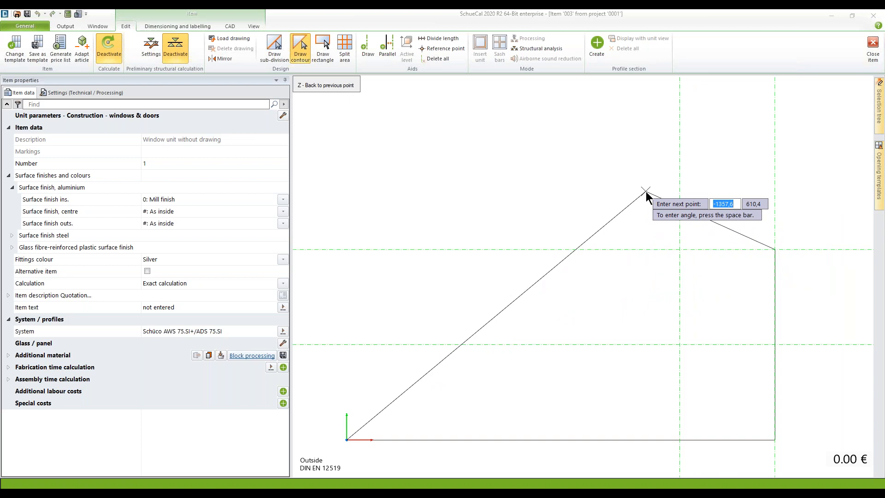
key("space")
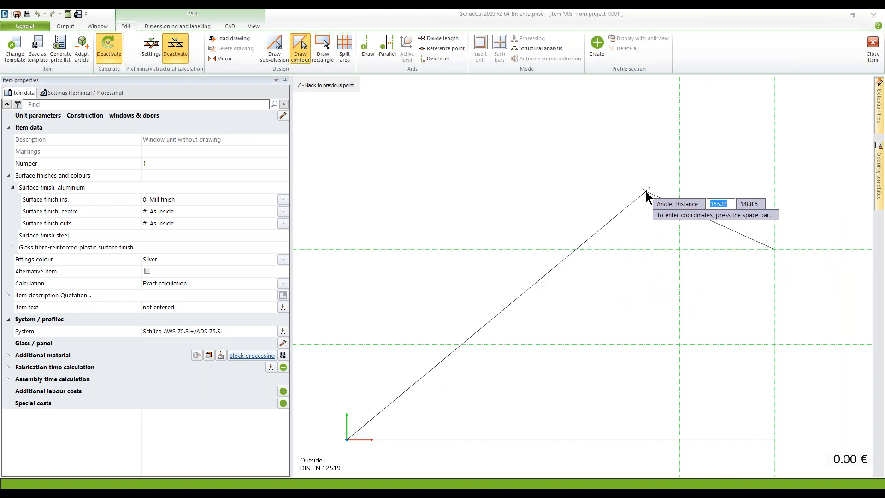
type("135")
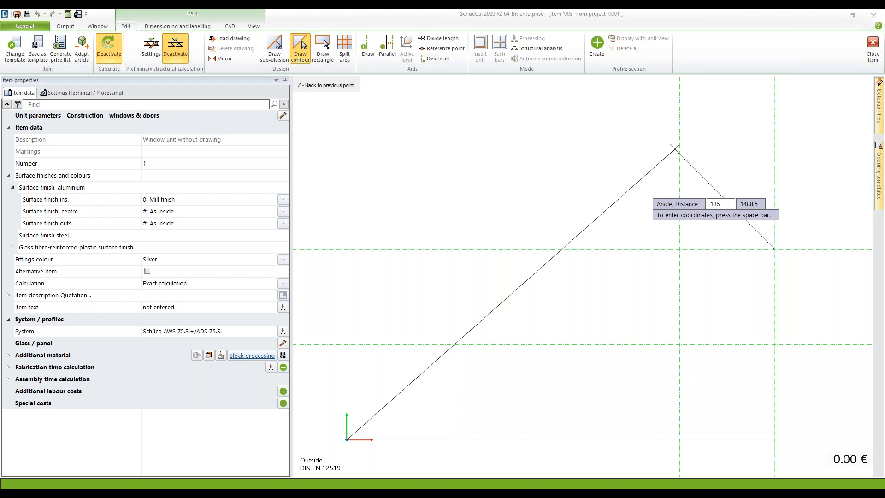
key("Tab")
type("1500")
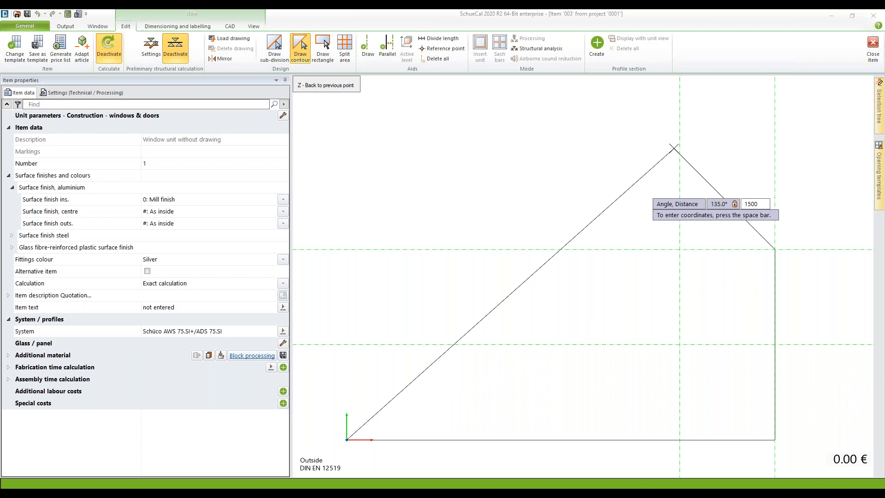
key("Return")
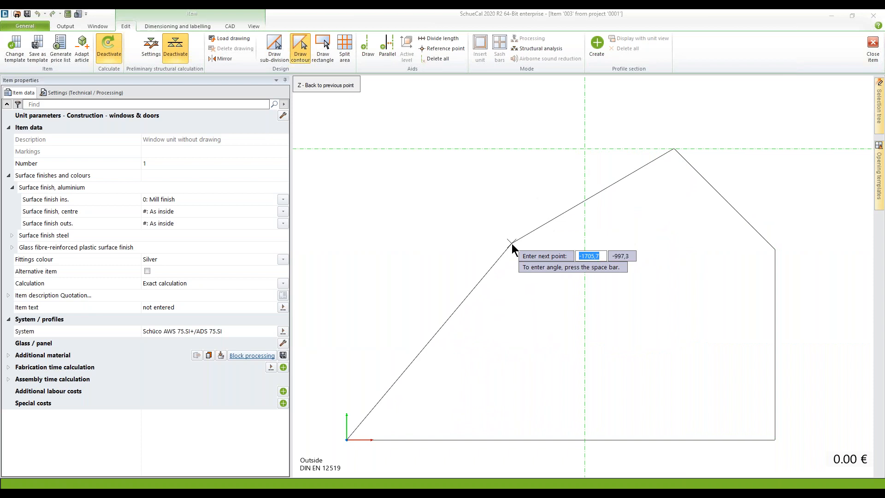
Step: Finish the contour by closing it back to its starting point so the window unit is generated
right_click(538, 279)
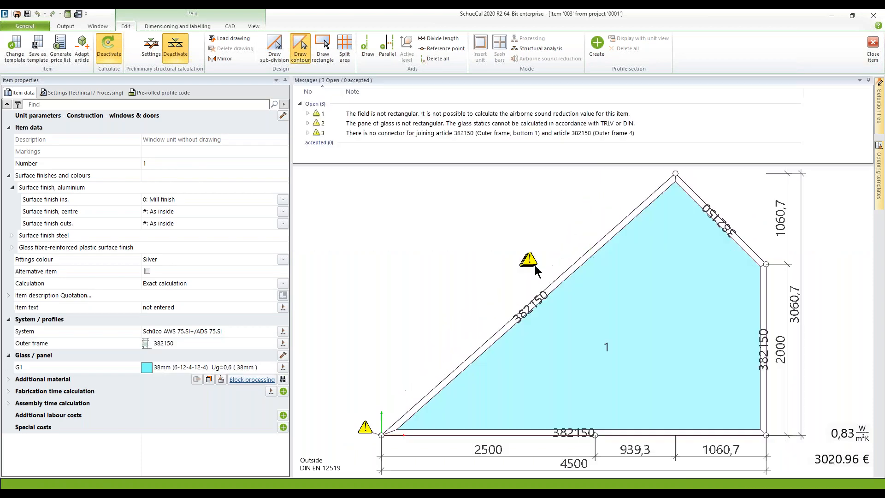
scroll(806, 253, "down", 2)
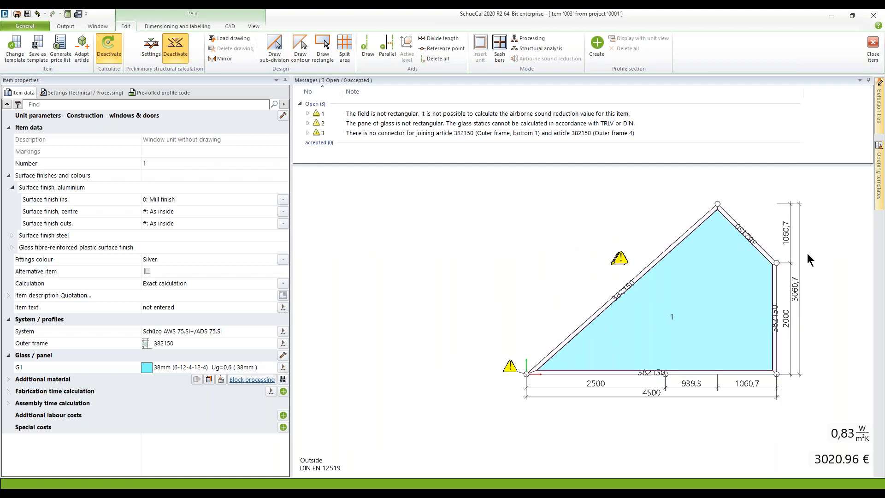
mouse_move(810, 250)
middle_mouse_down()
mouse_move(735, 237)
mouse_move(702, 242)
middle_mouse_up()
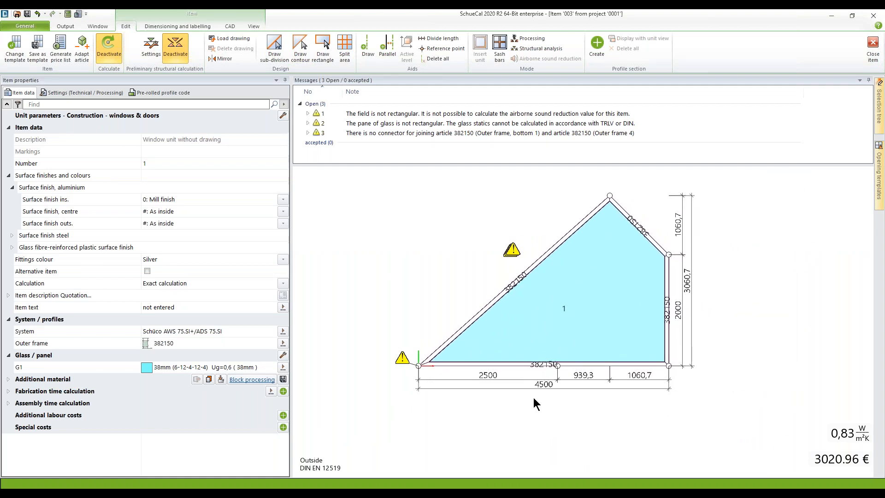
Step: Split the window unit's glazed area into 3 widths and 1 height, without entering individual dimensions
left_click(543, 324)
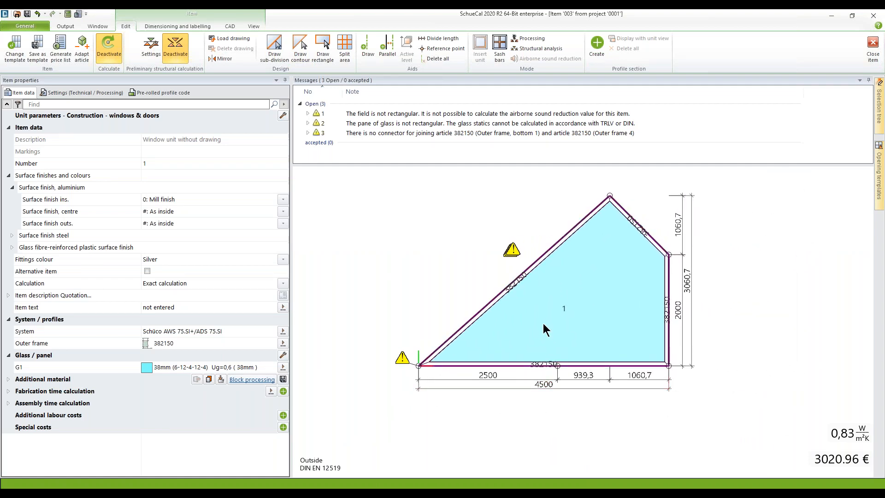
right_click(543, 324)
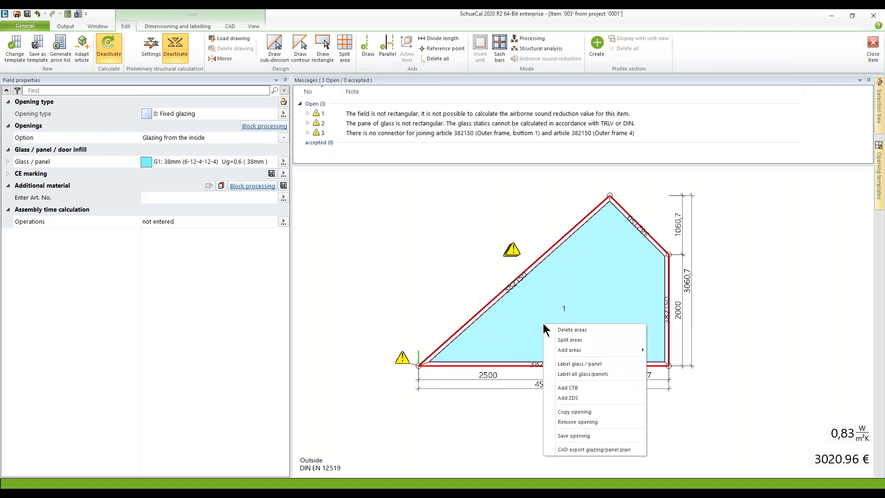
left_click(577, 342)
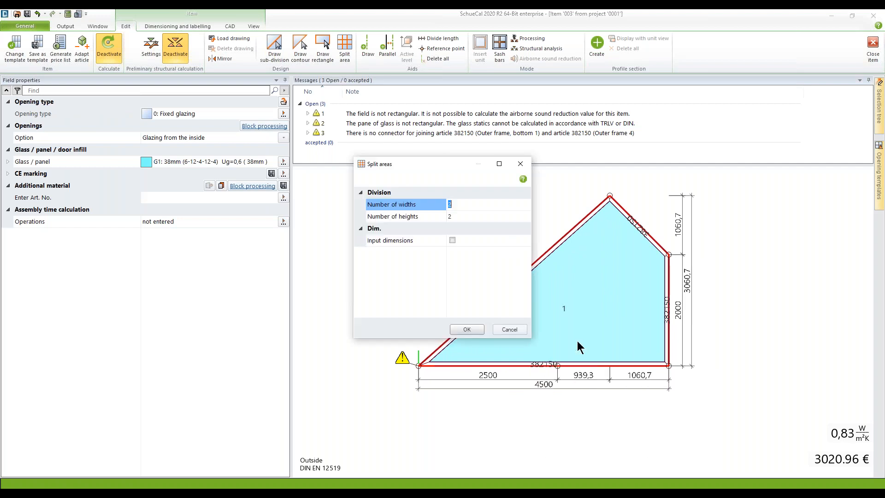
type("3")
key("Tab")
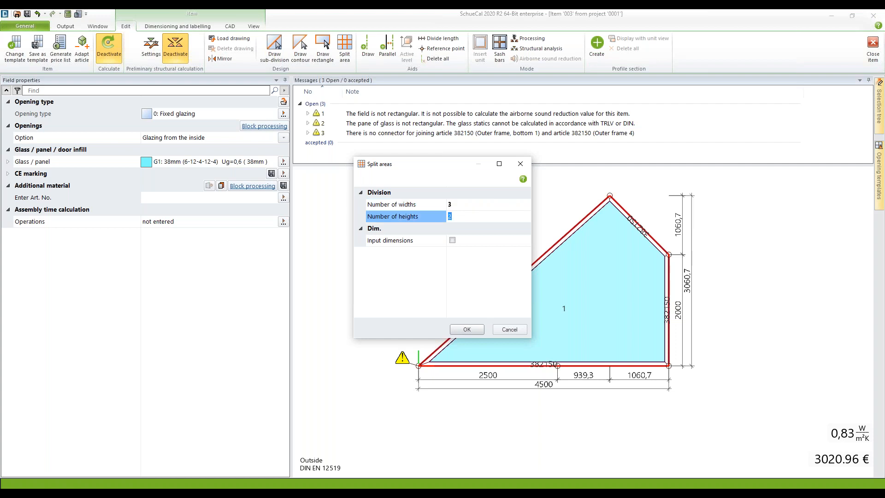
key("Tab")
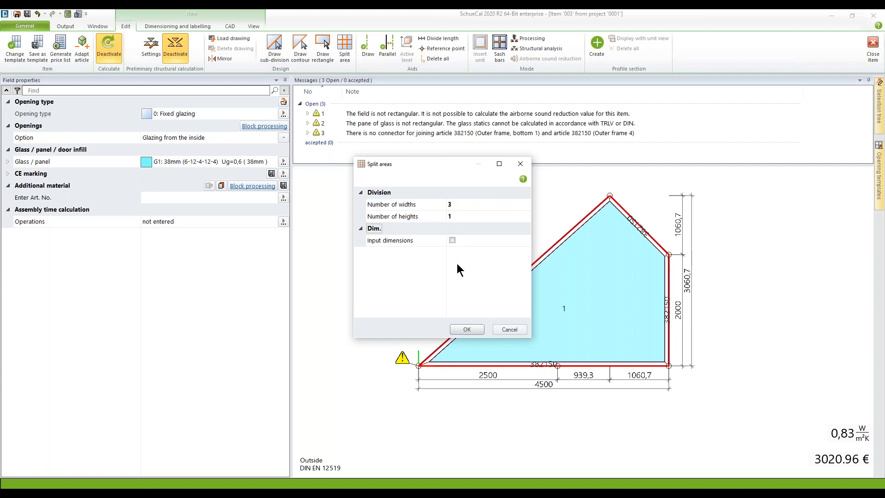
left_click(475, 328)
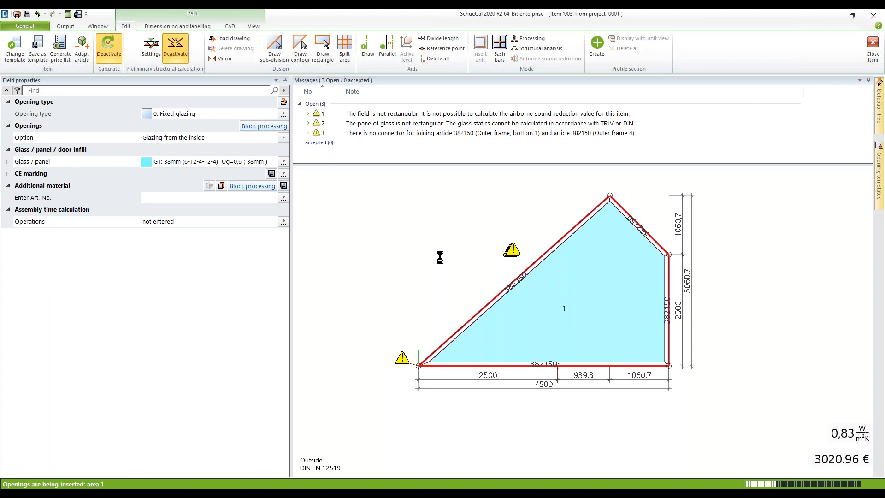